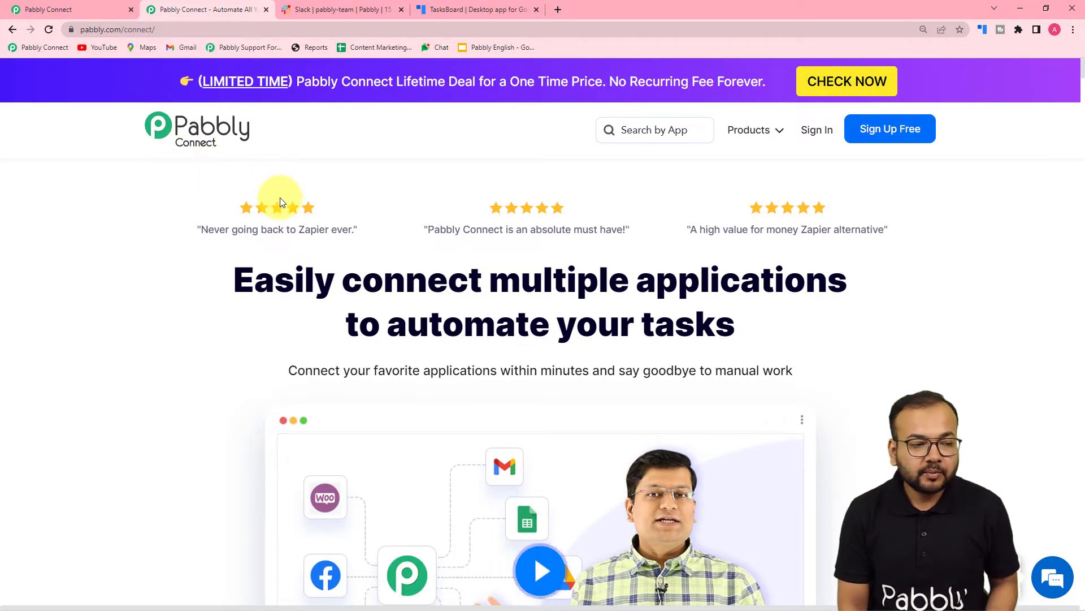
Dismiss the lifetime offer popup and create a workflow named "Slack to Google Tasks Automation" from the Pabbly Connect dashboard
mouse_move(97, 50)
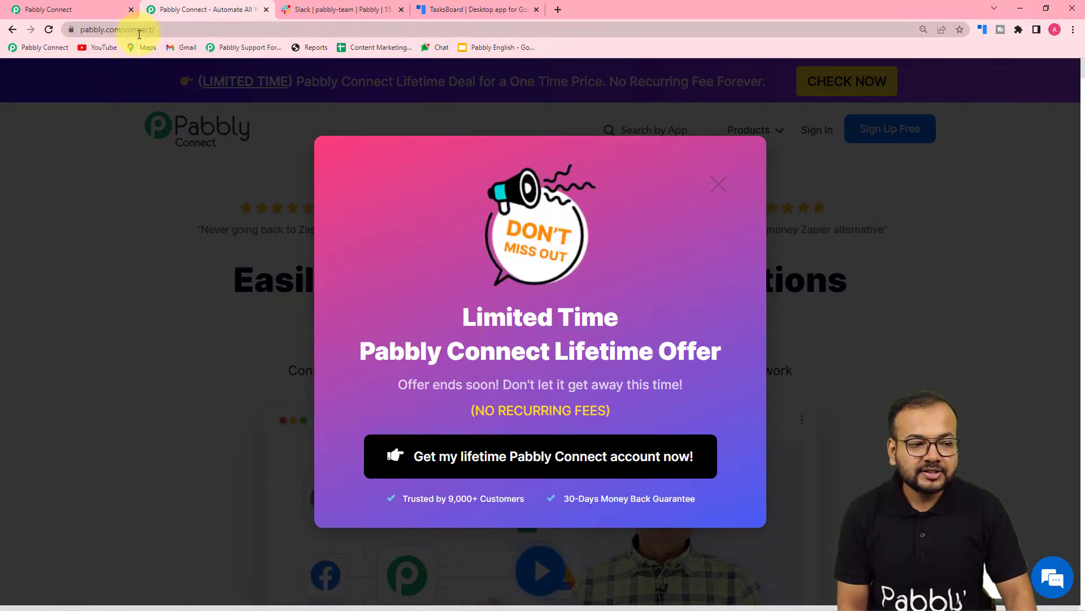
left_click(716, 188)
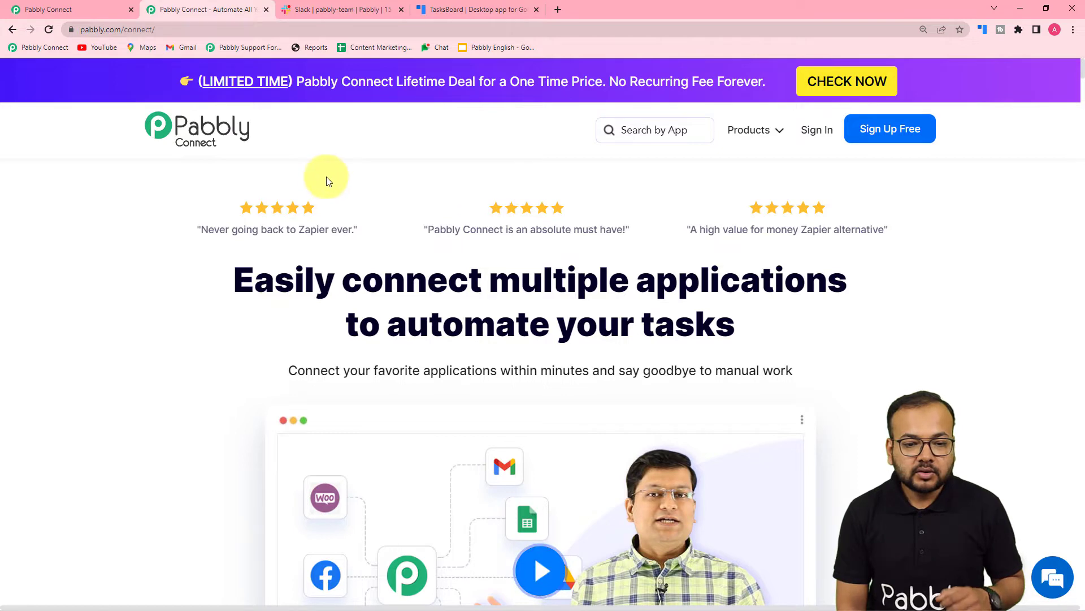
left_click(50, 9)
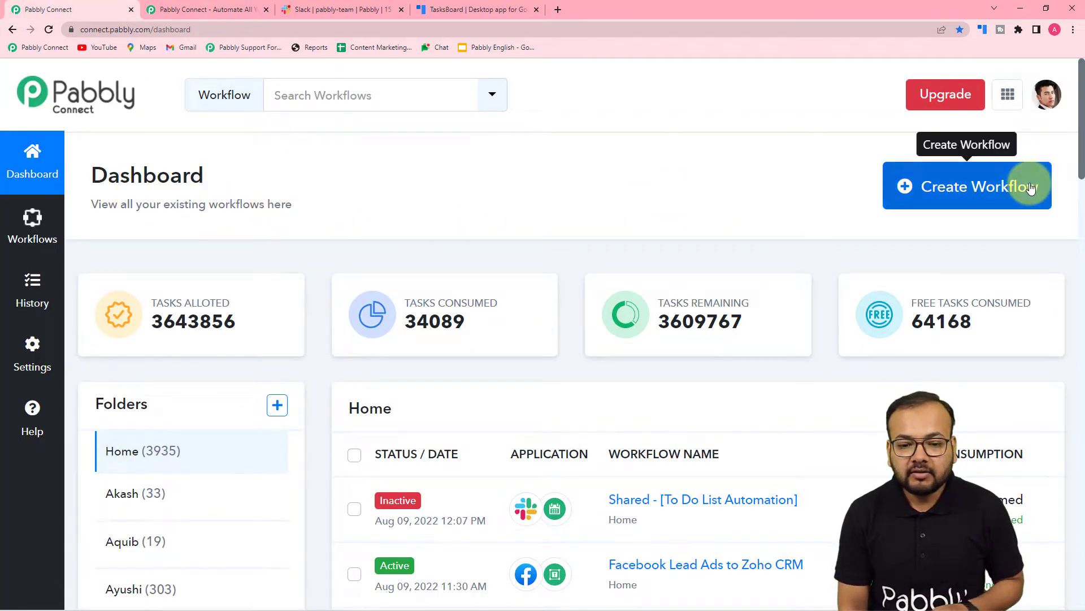
left_click(996, 199)
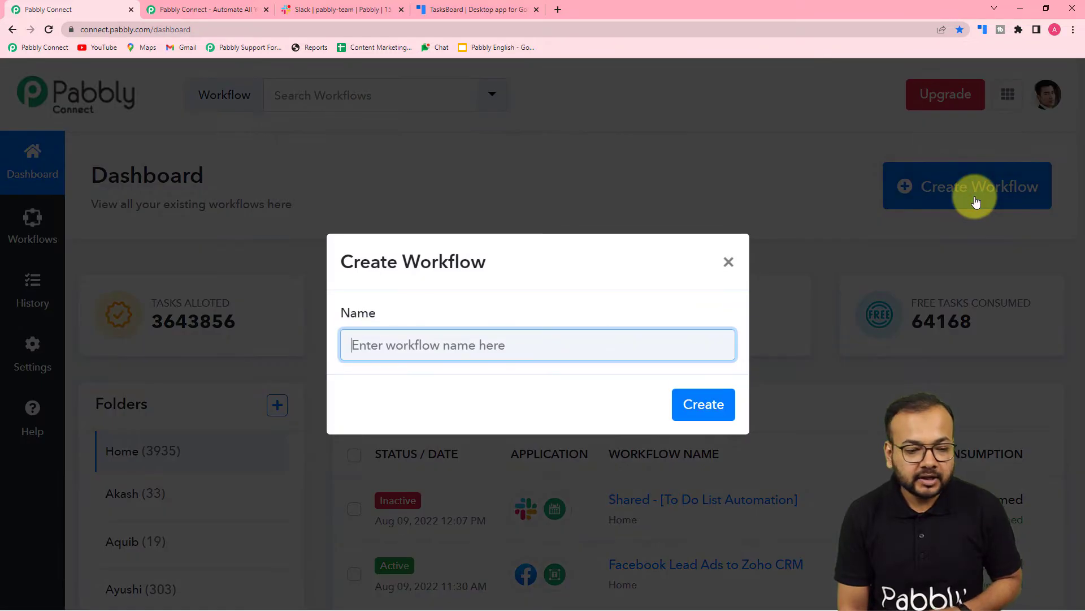
left_click(787, 240)
left_click(633, 345)
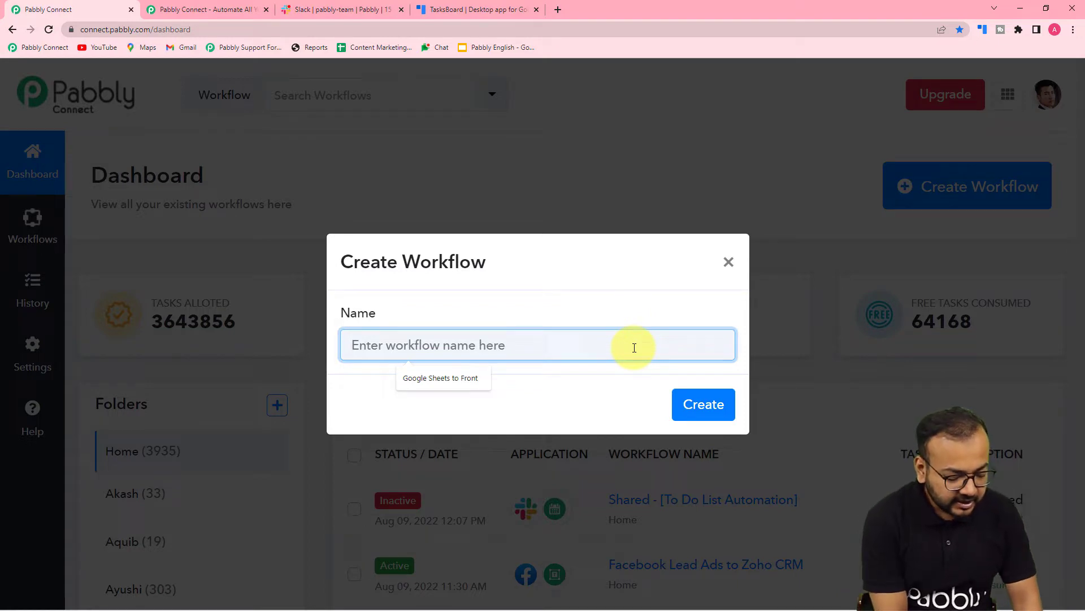
type("Slack to Google Tasks Automation")
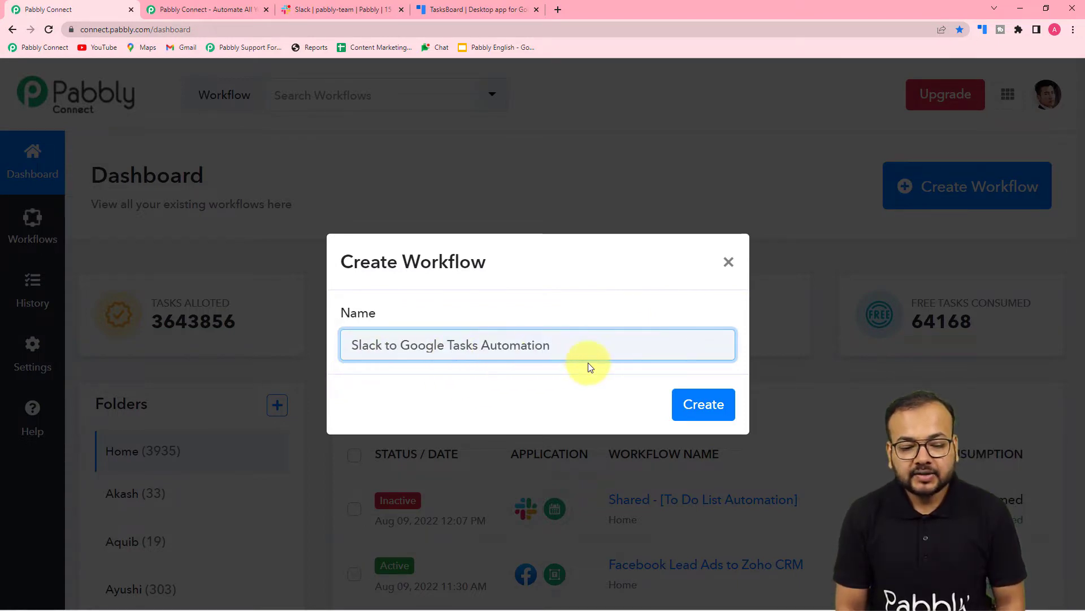
left_click(699, 410)
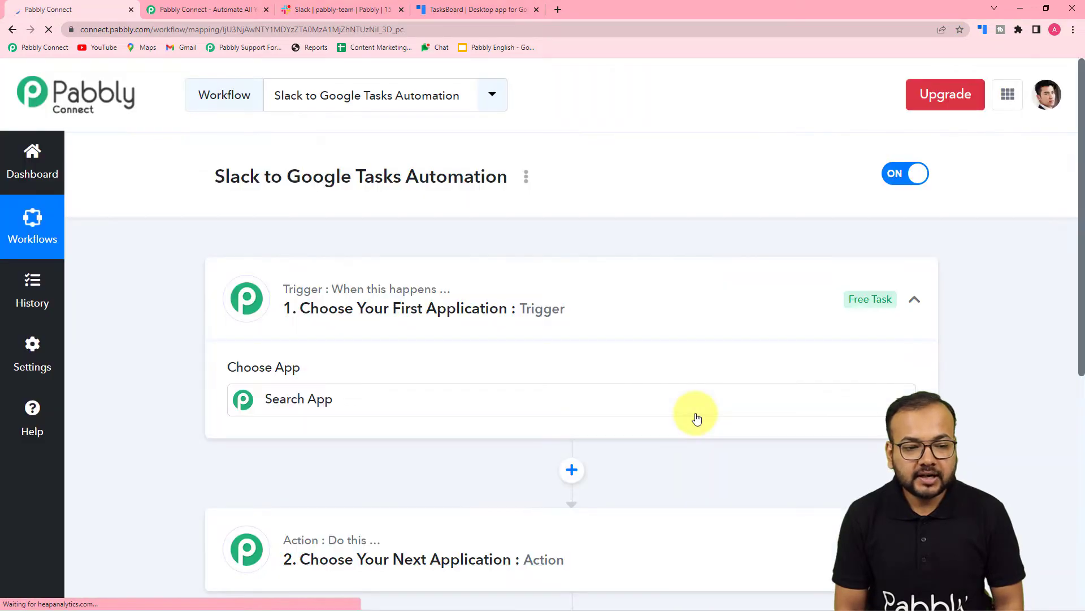
Search for "slack" and choose Slack as the workflow's trigger application
left_click(697, 417)
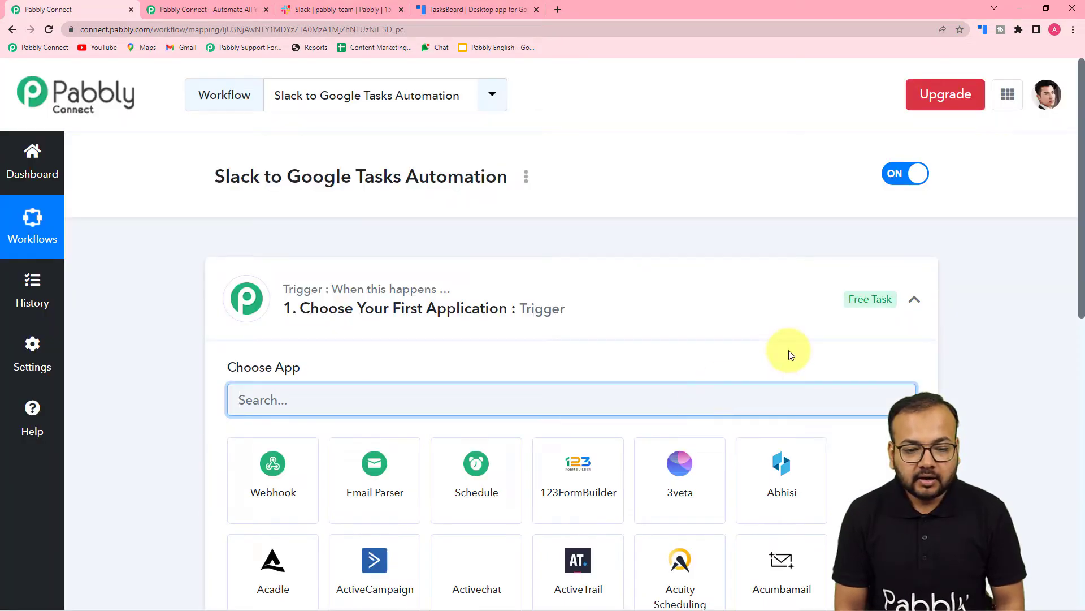
left_click(914, 301)
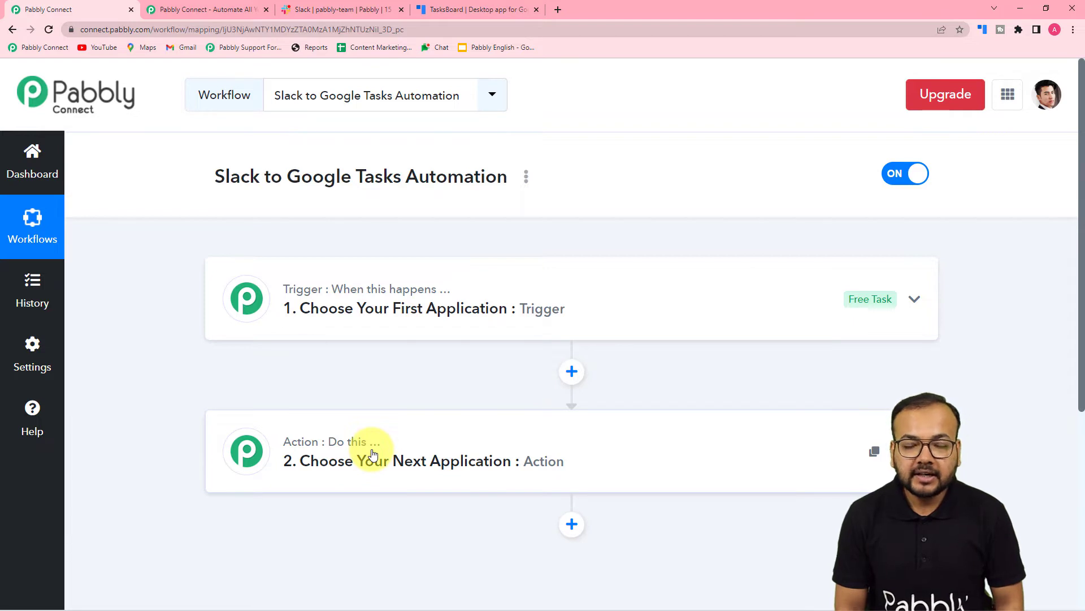
left_click(371, 314)
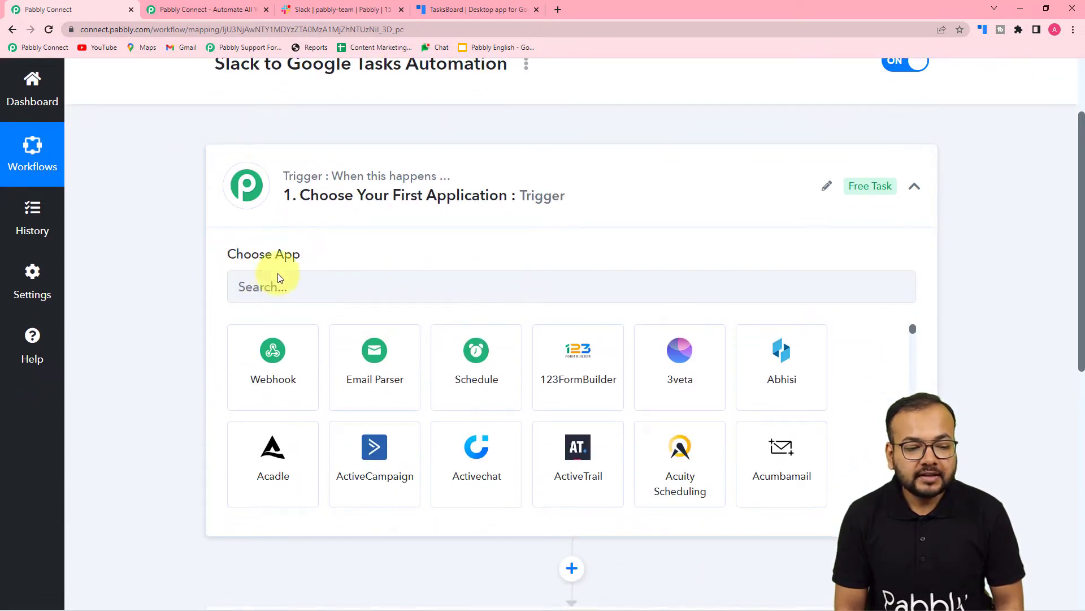
left_click(321, 288)
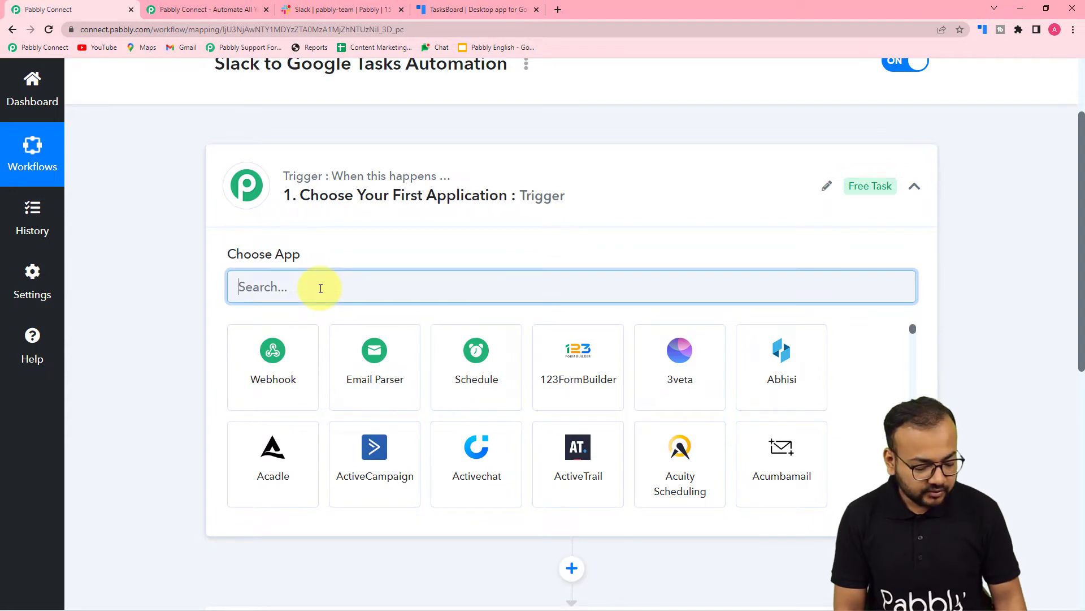
type("slack")
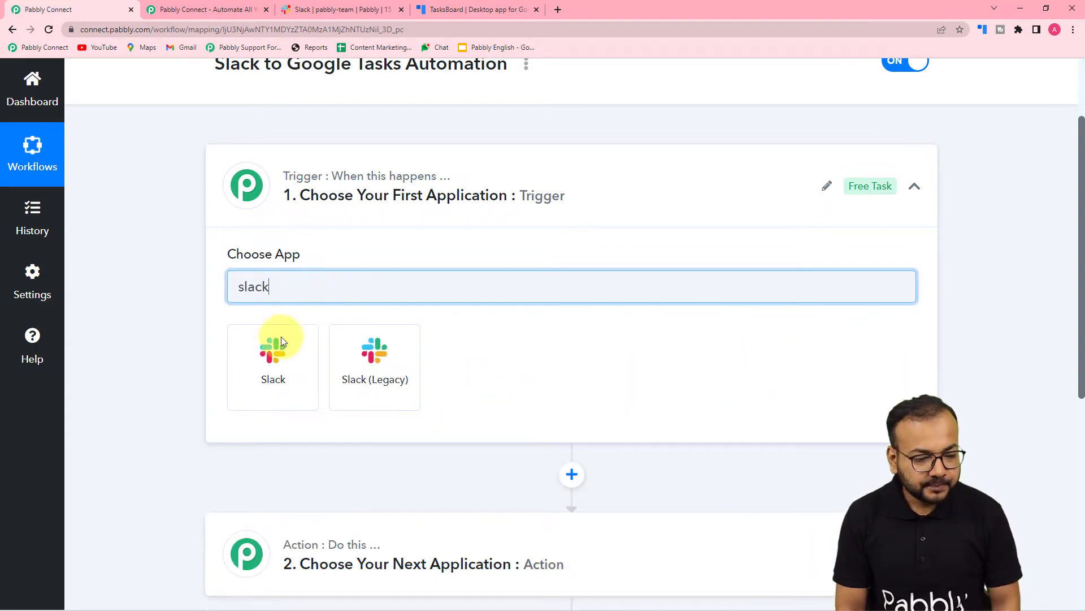
left_click(280, 341)
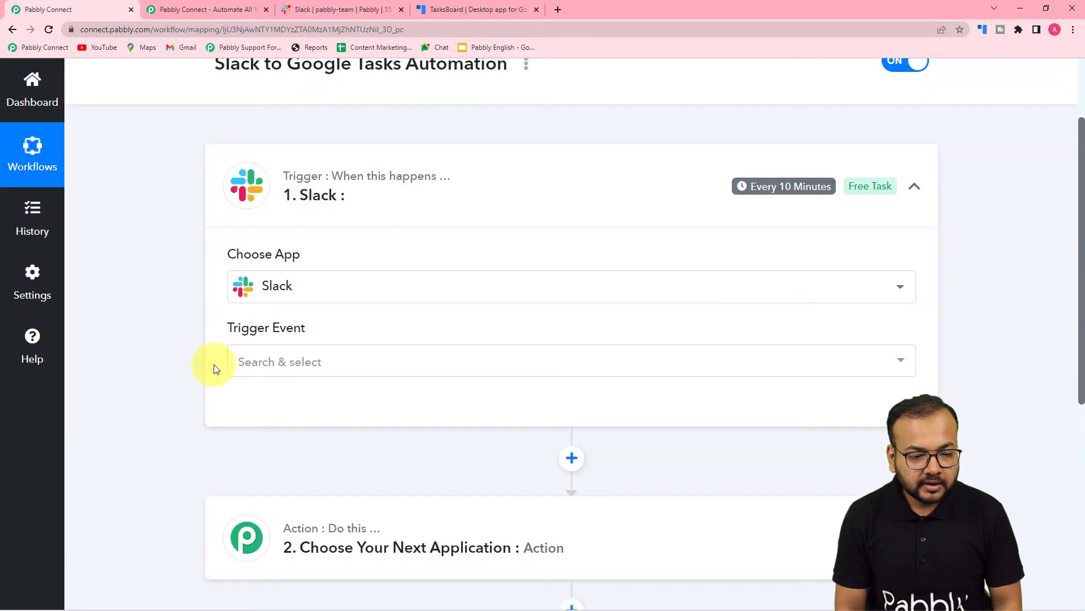
Set the Slack trigger event to New Message
left_click(264, 362)
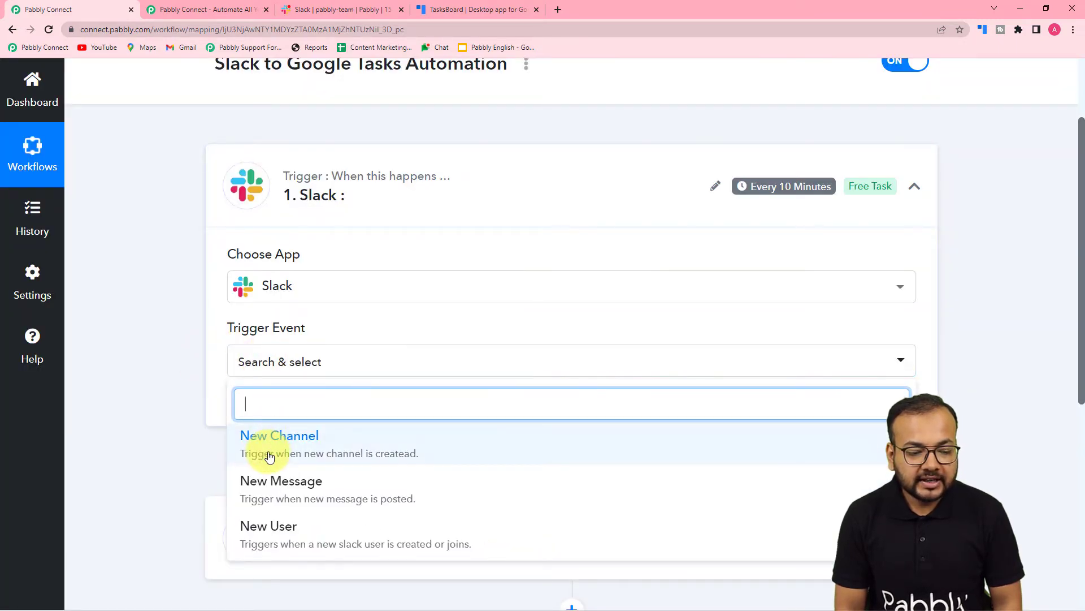
scroll(265, 446, "down", 1)
left_click(347, 486)
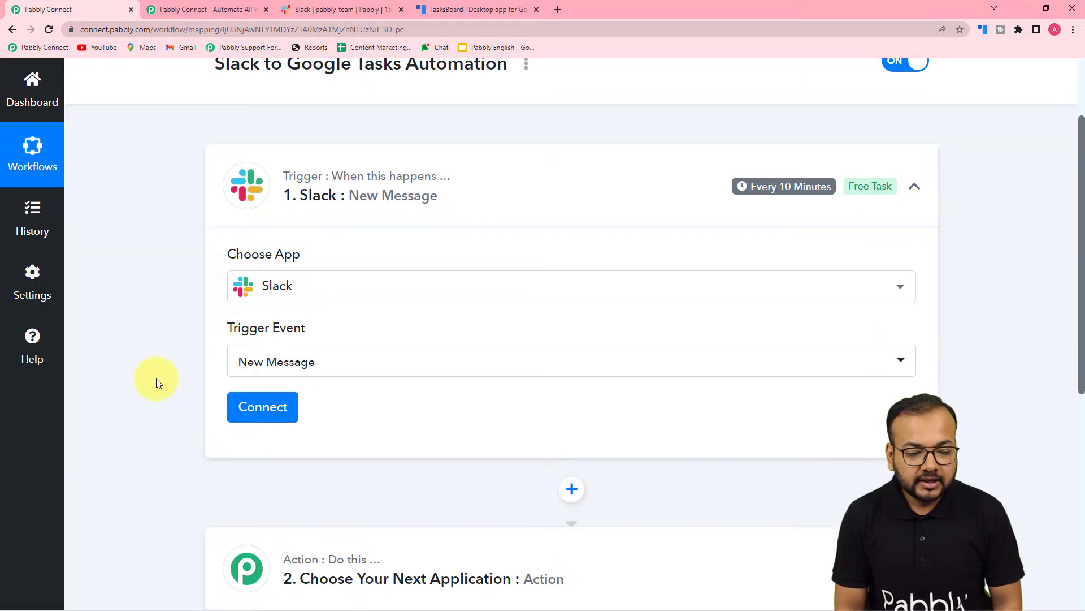
scroll(188, 436, "down", 2)
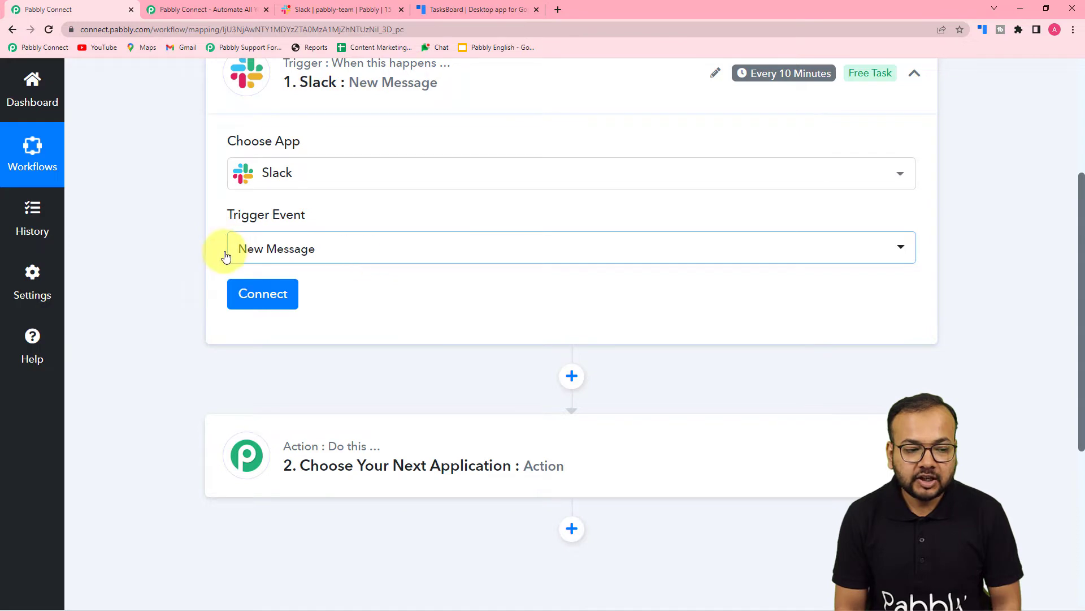
left_click(270, 297)
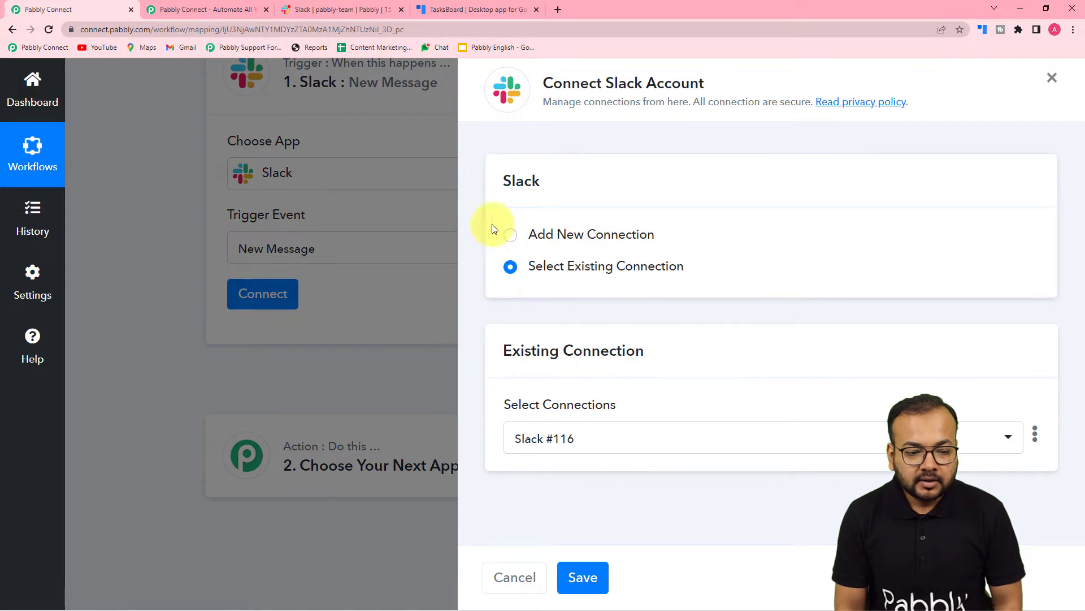
left_click(428, 291)
mouse_move(762, 85)
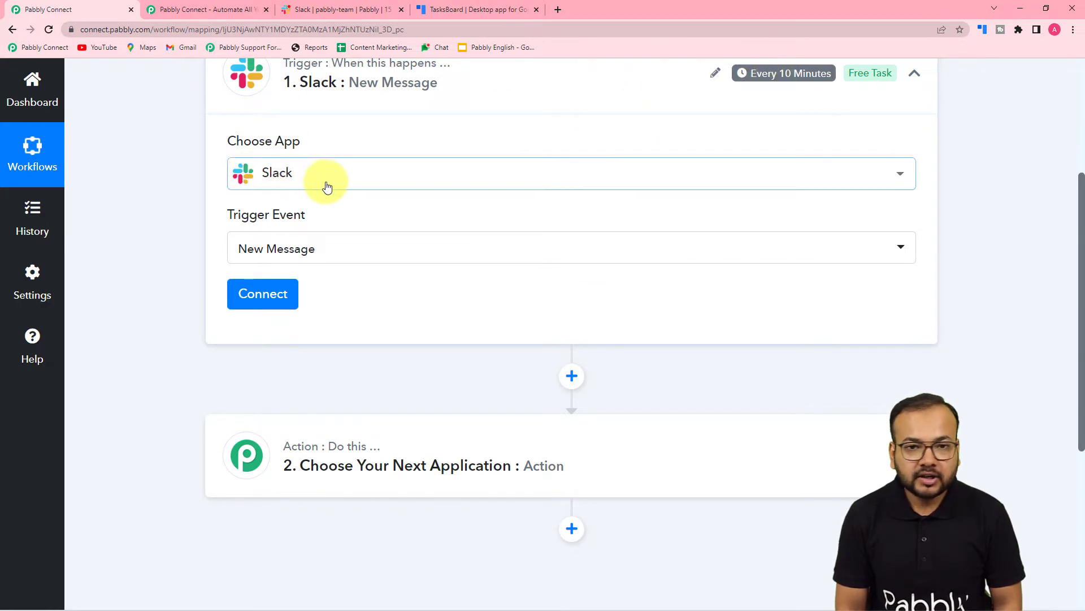
Start adding a new Slack connection for the New Message trigger
scroll(327, 187, "down", 2)
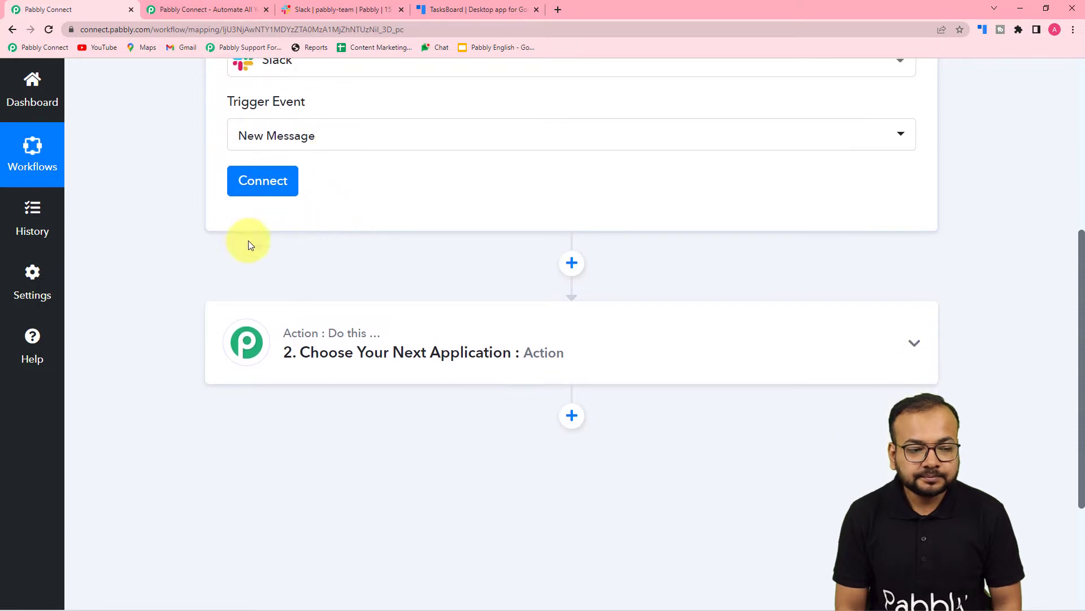
left_click(263, 182)
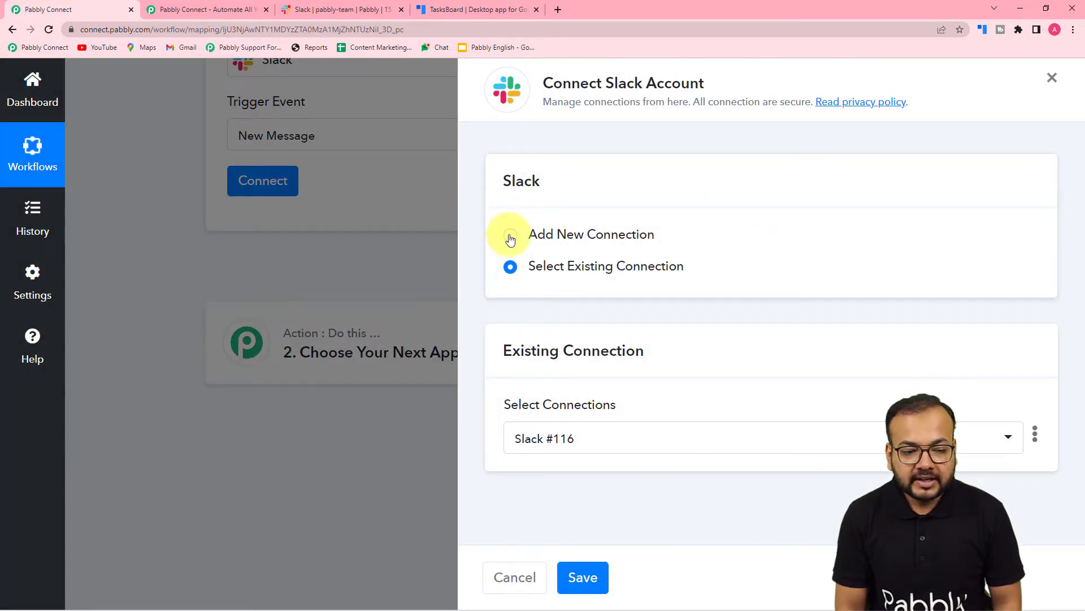
left_click(511, 236)
left_click(557, 424)
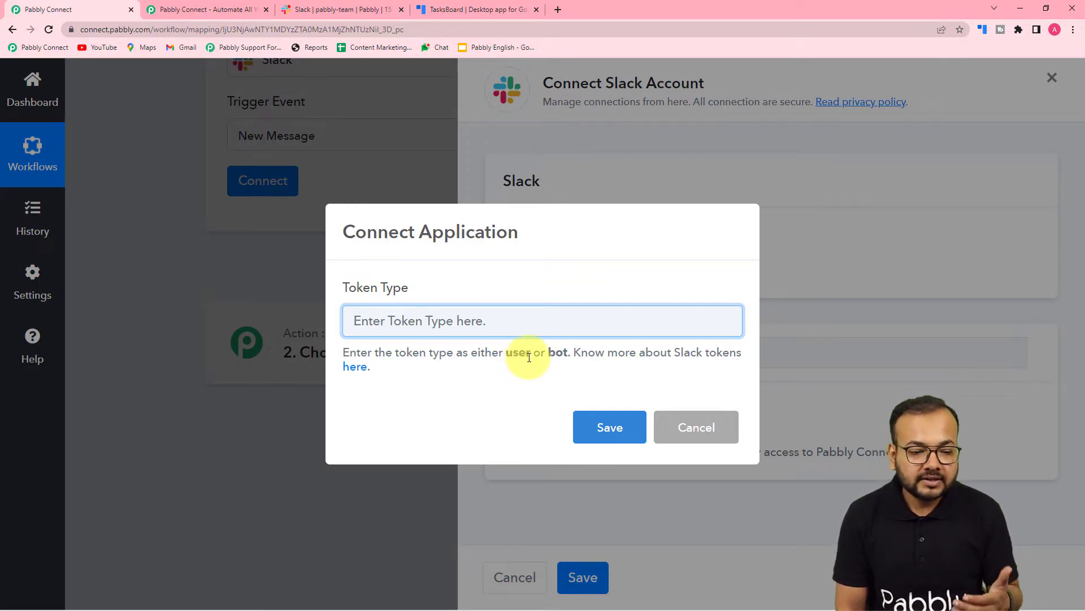
Examine the linked Pabbly support article on the permissions of the user and bot Slack token types, and return to the workflow
left_click(354, 368)
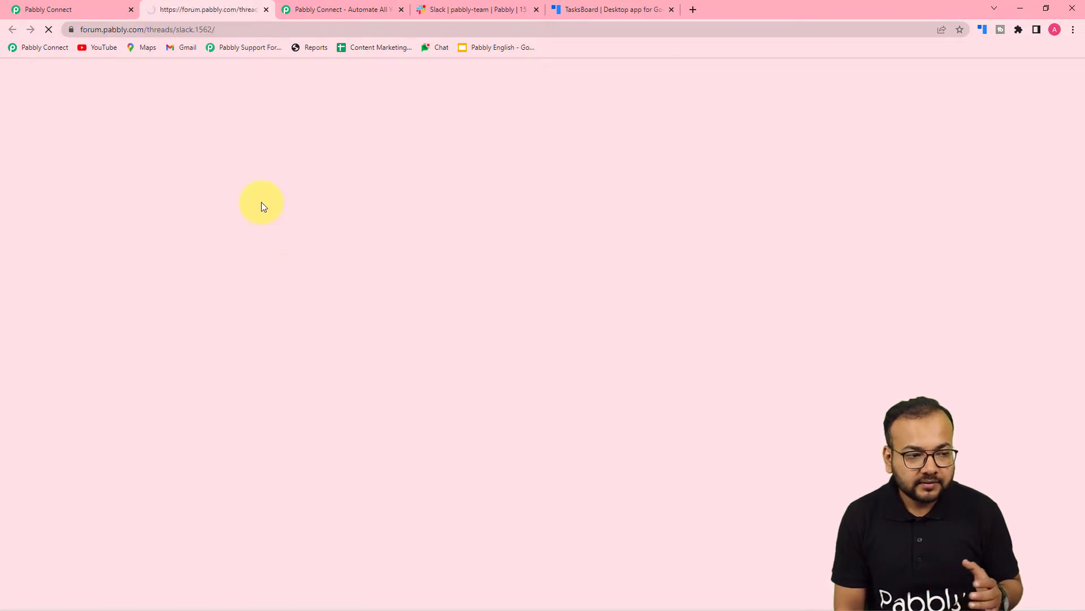
scroll(268, 231, "down", 12)
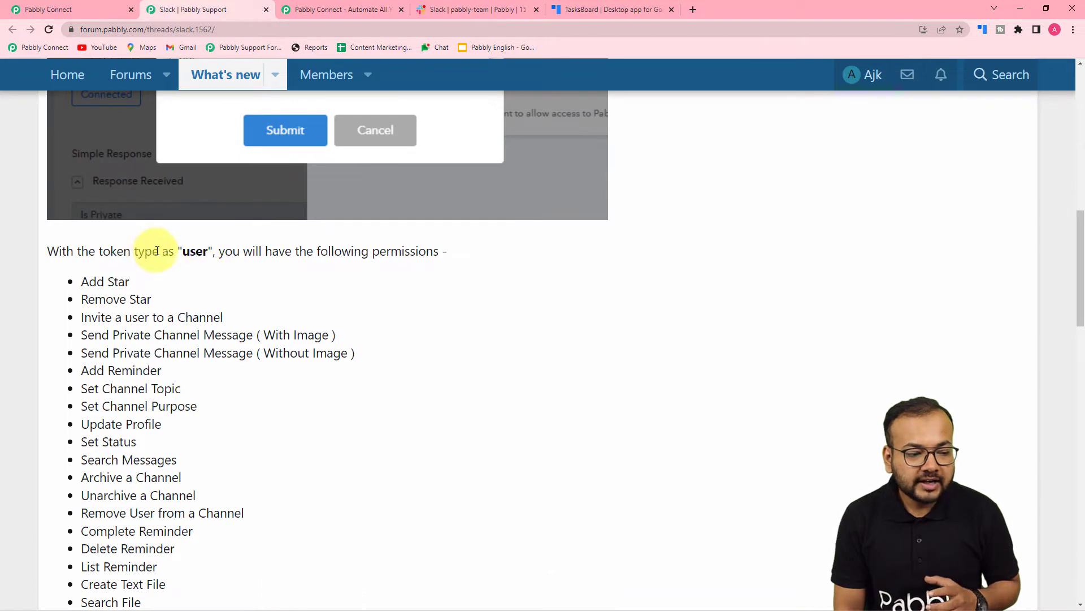
scroll(133, 235, "down", 2)
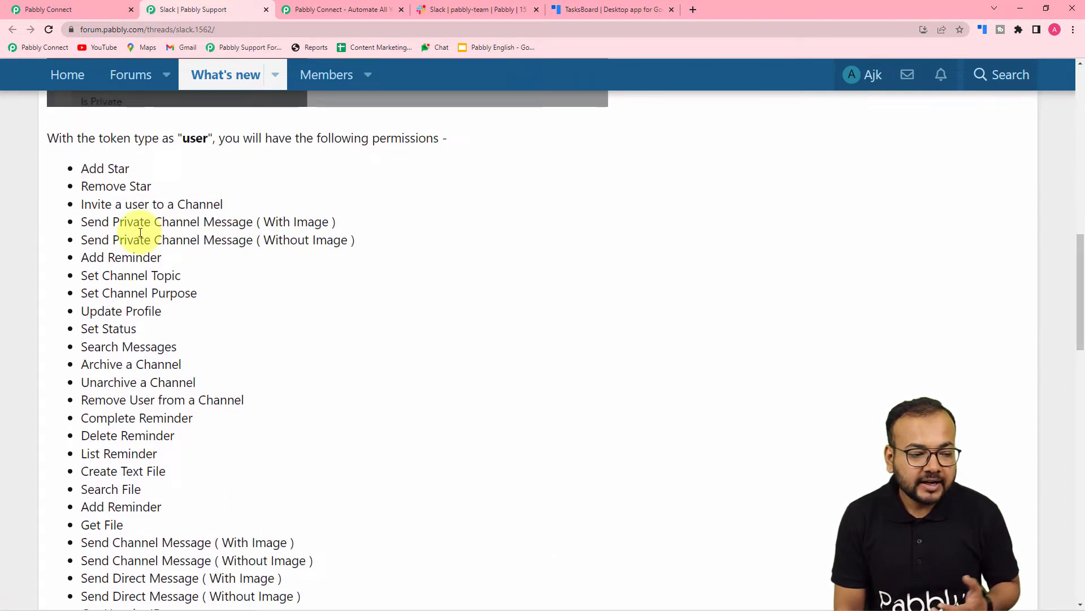
scroll(177, 407, "down", 4)
scroll(175, 405, "down", 5)
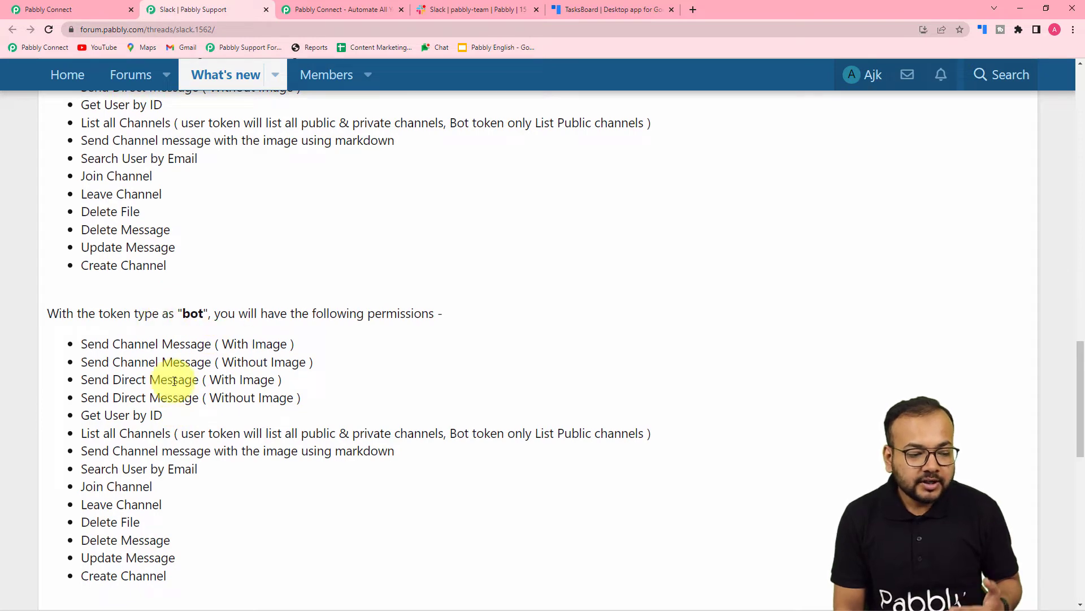
scroll(166, 379, "down", 4)
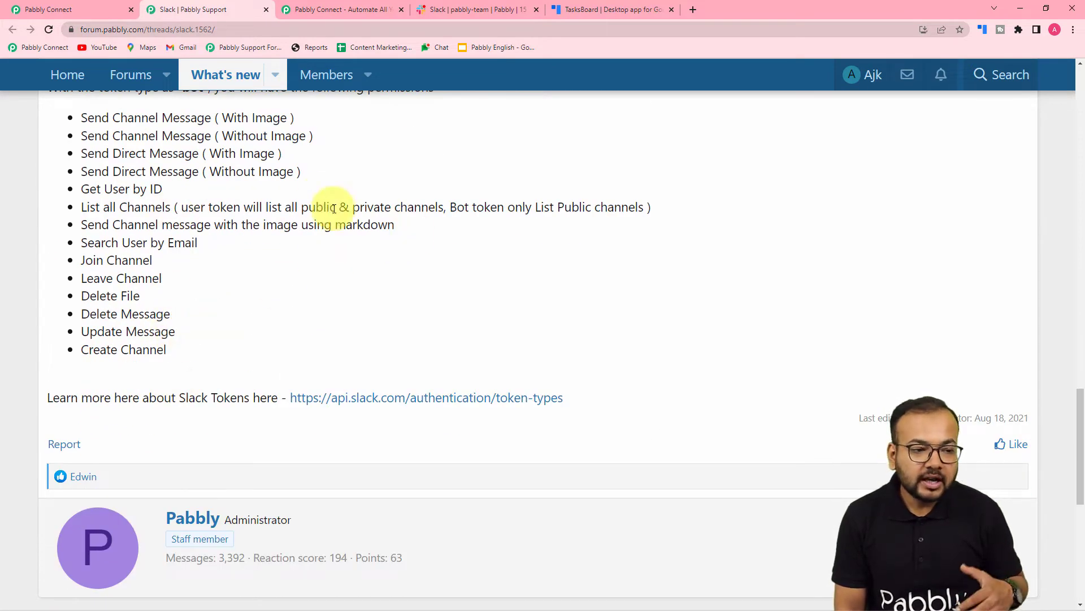
left_click(39, 8)
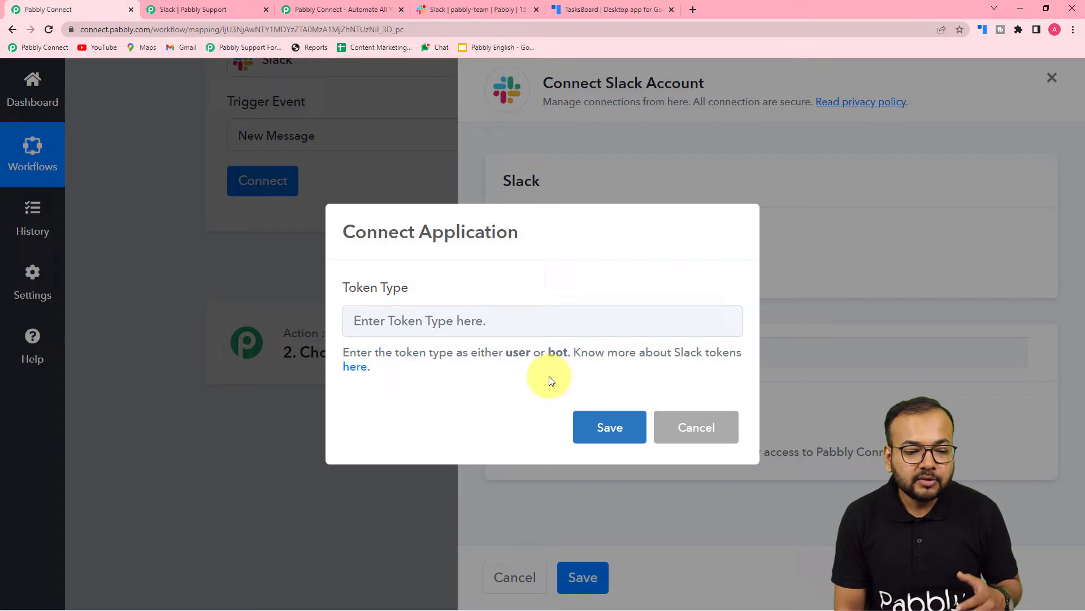
Set the Slack connection's token type to "user" and save it to request Slack authorization
left_click_drag(506, 353, 528, 358)
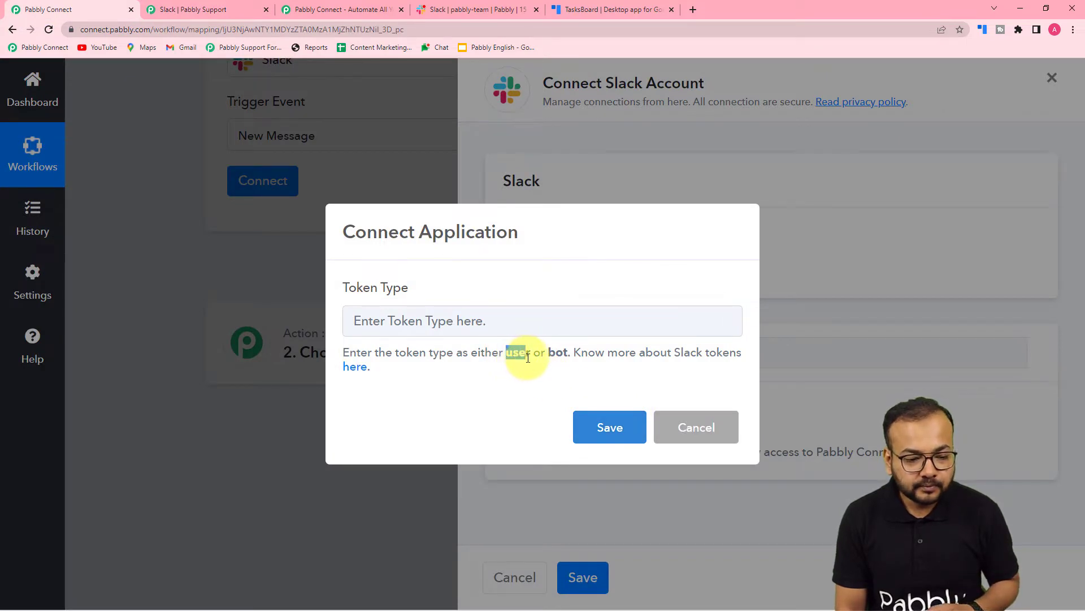
right_click(534, 359)
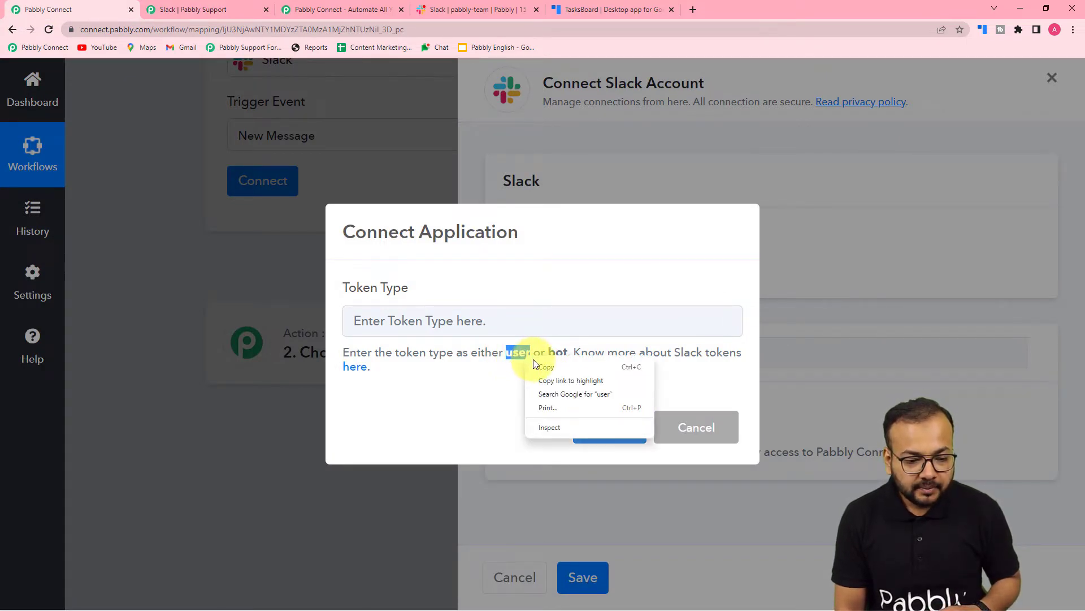
left_click(536, 368)
right_click(425, 328)
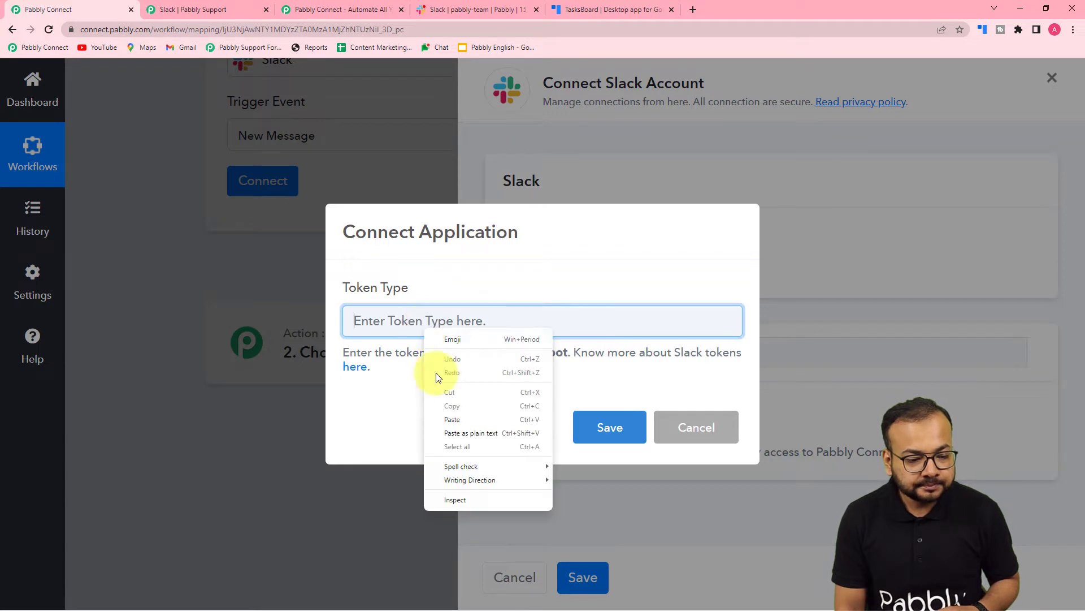
left_click(449, 416)
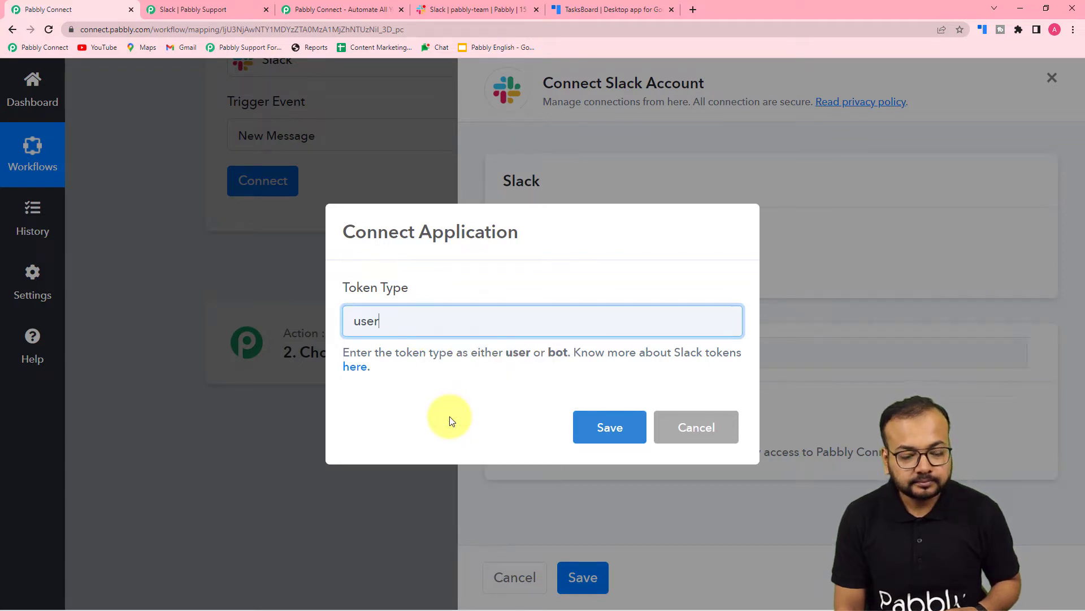
left_click(610, 427)
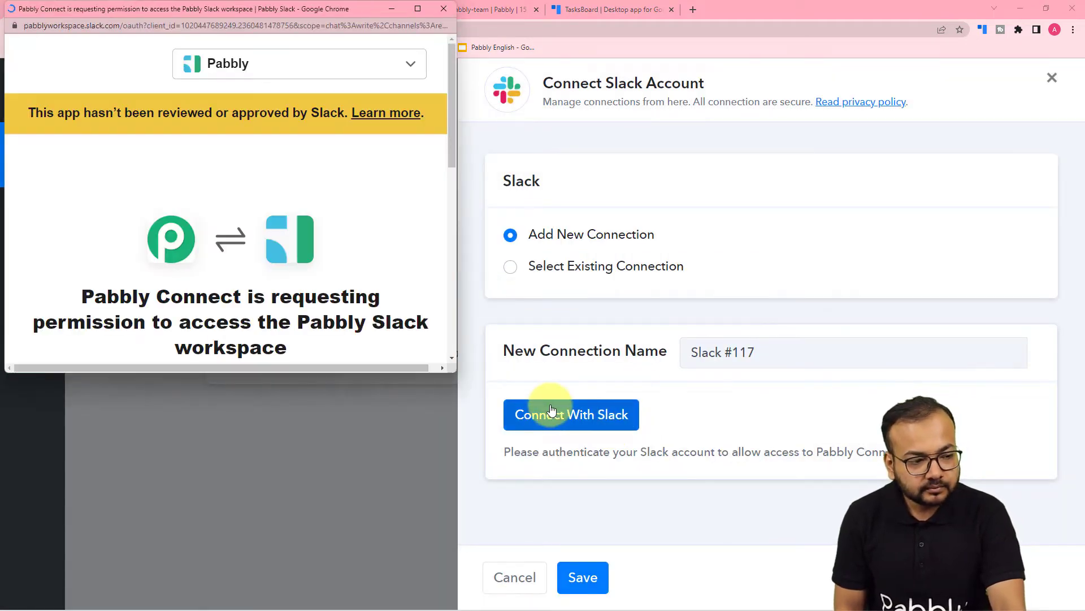
Review the permissions Pabbly Connect requests for the Pabbly Slack workspace and allow the access
scroll(271, 192, "down", 4)
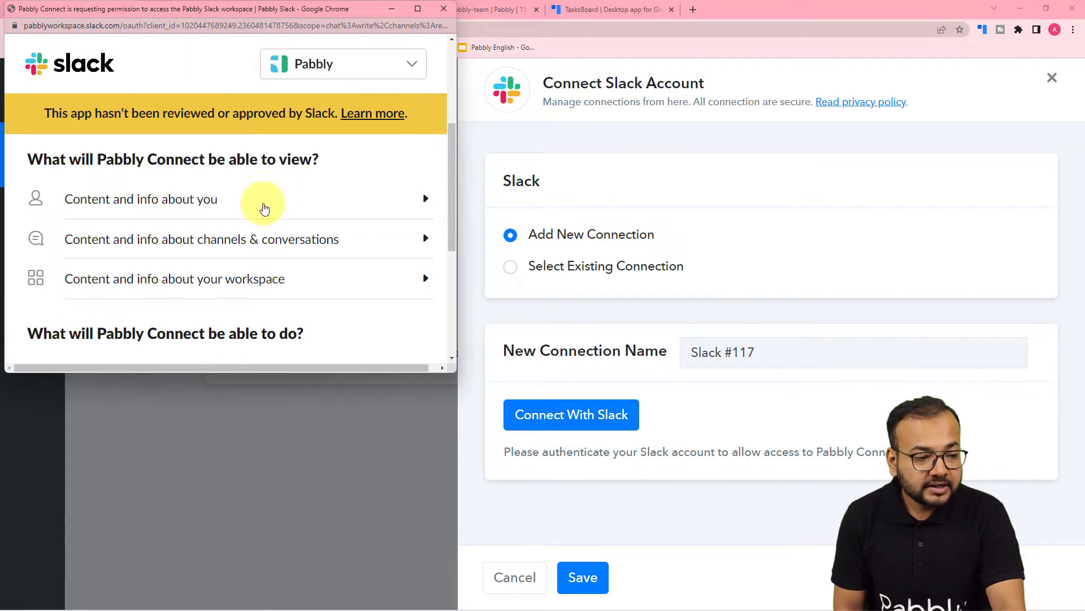
scroll(260, 212, "up", 3)
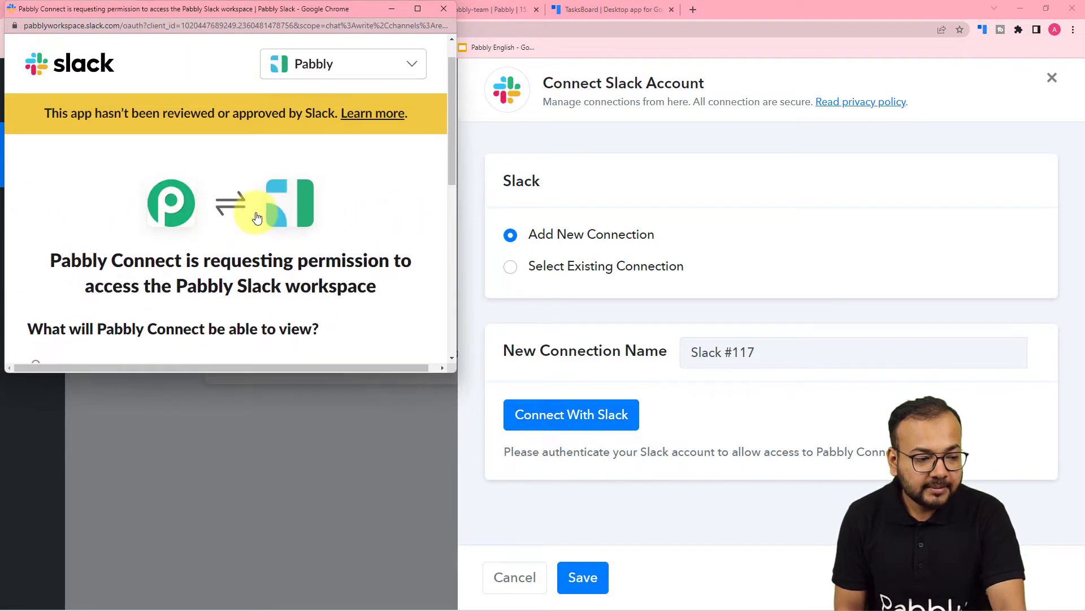
scroll(257, 215, "down", 5)
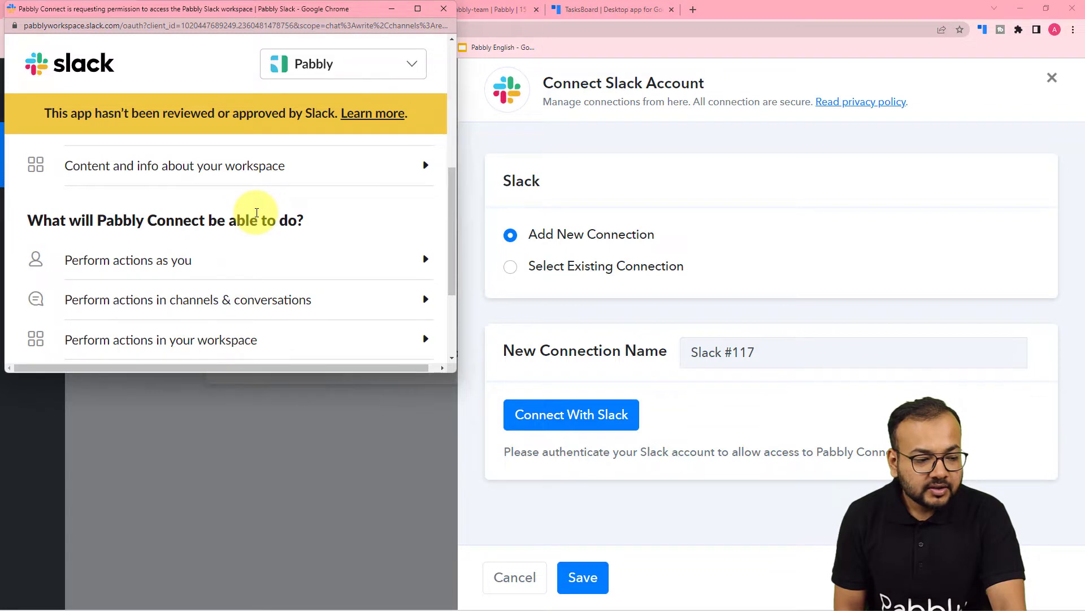
scroll(257, 213, "down", 2)
left_click(277, 290)
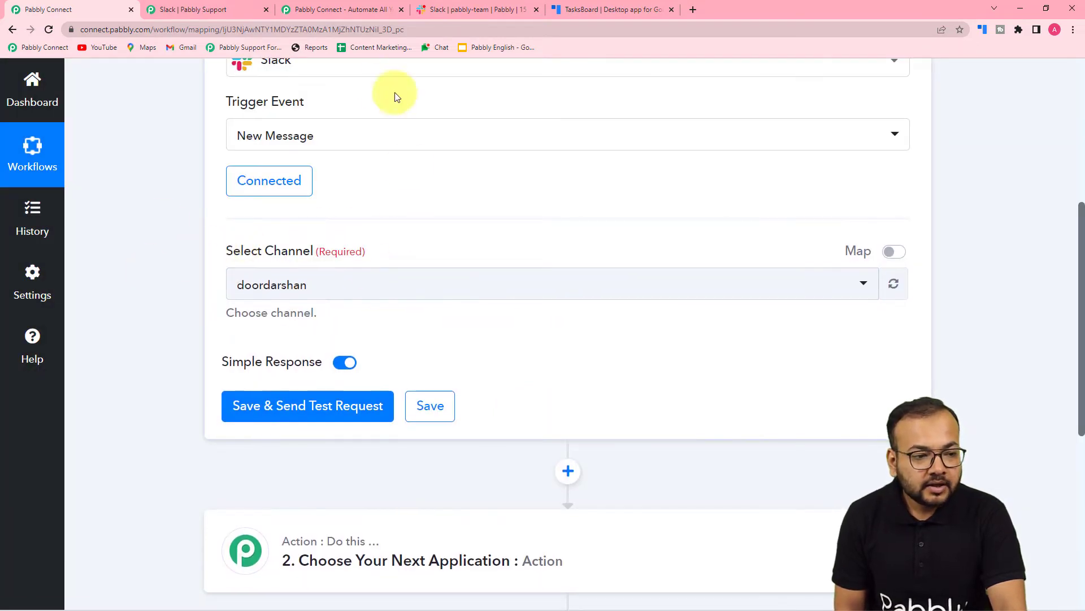
Check the channel list in Slack, and set the New Message trigger's channel to pabbly-team
left_click(444, 9)
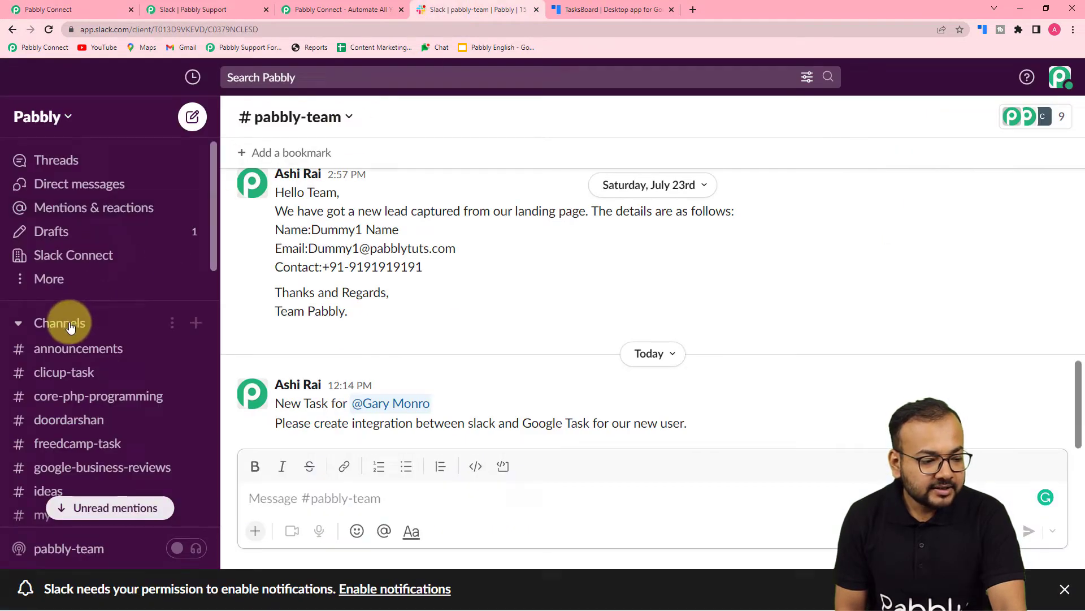
scroll(91, 418, "down", 3)
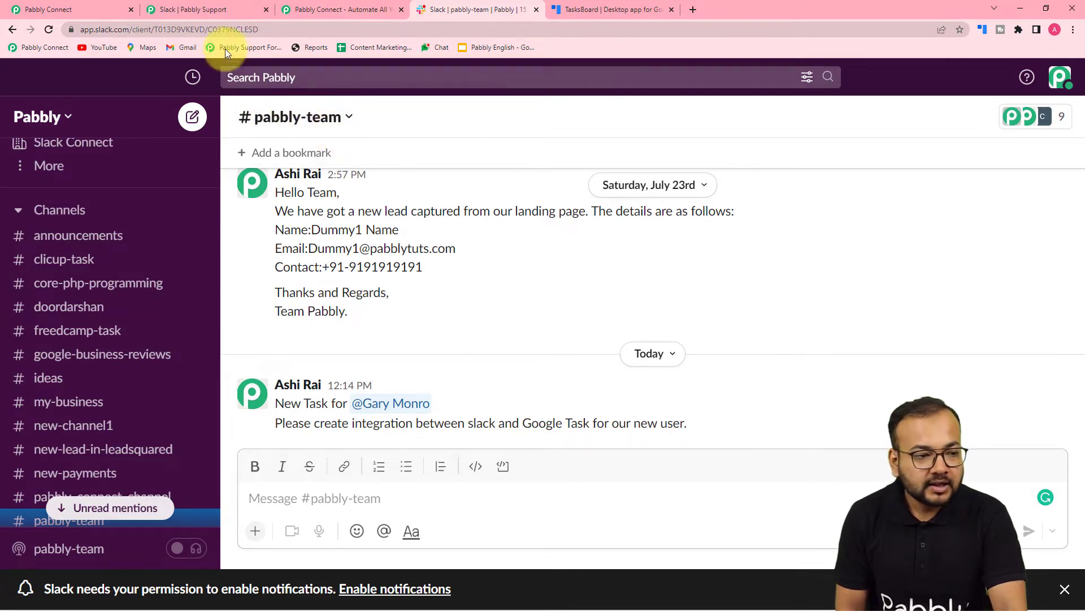
left_click(82, 5)
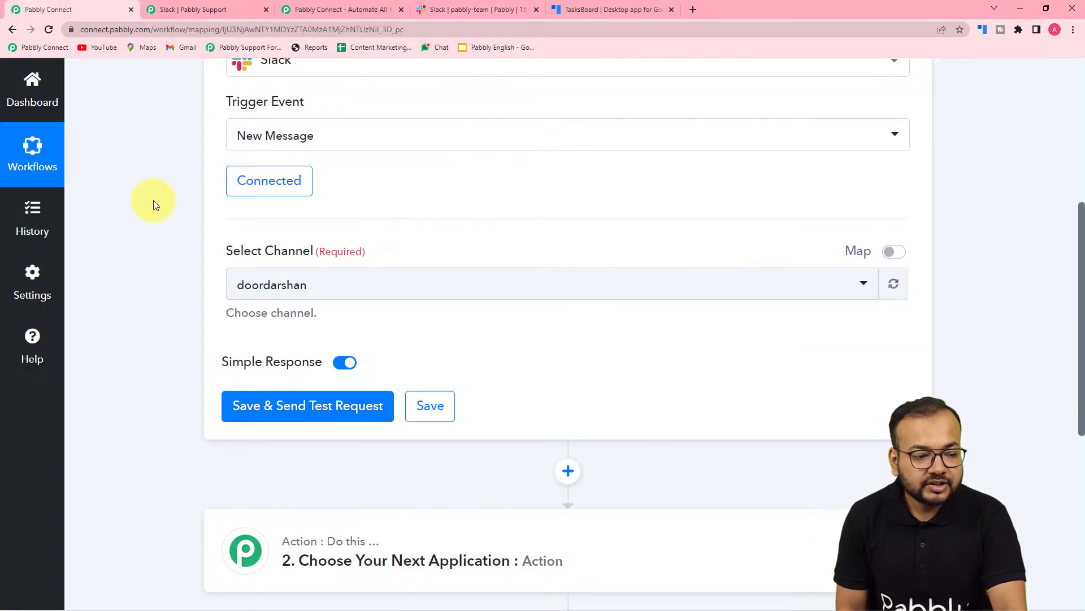
scroll(243, 283, "down", 1)
left_click(356, 226)
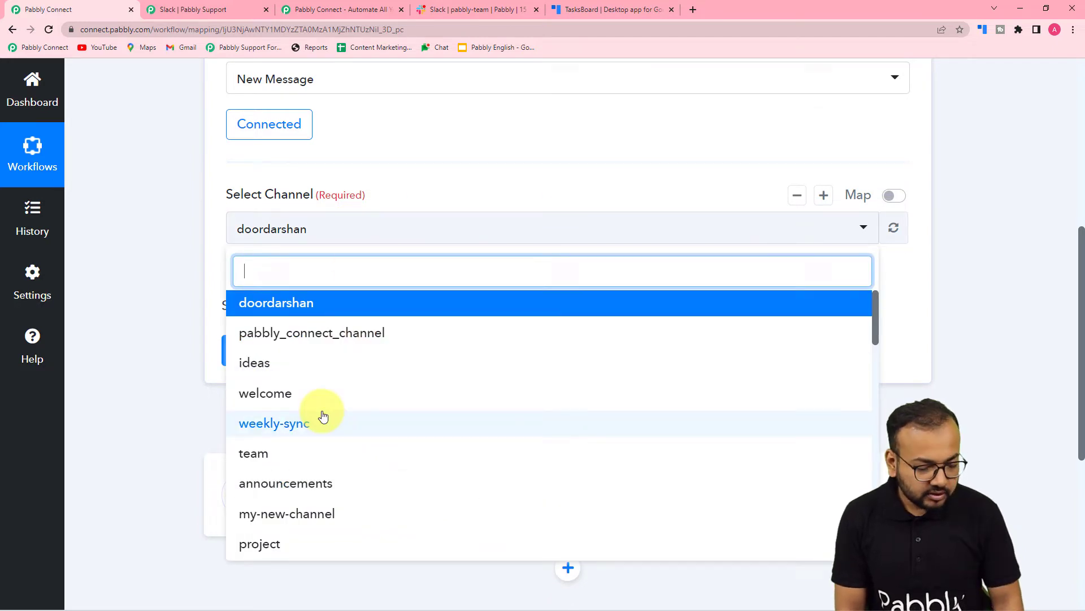
type("pabb")
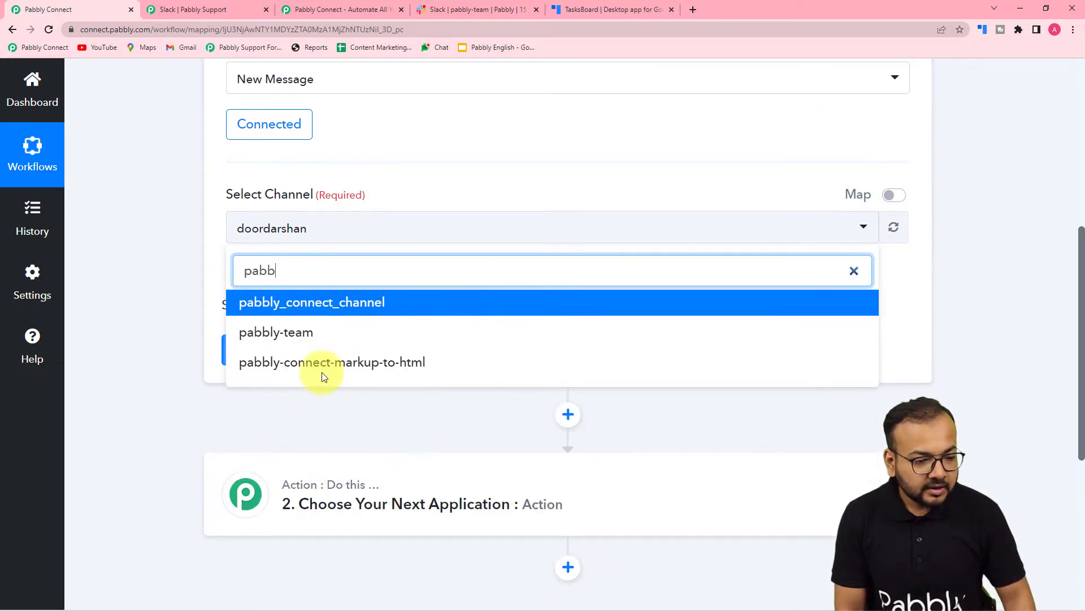
left_click(305, 336)
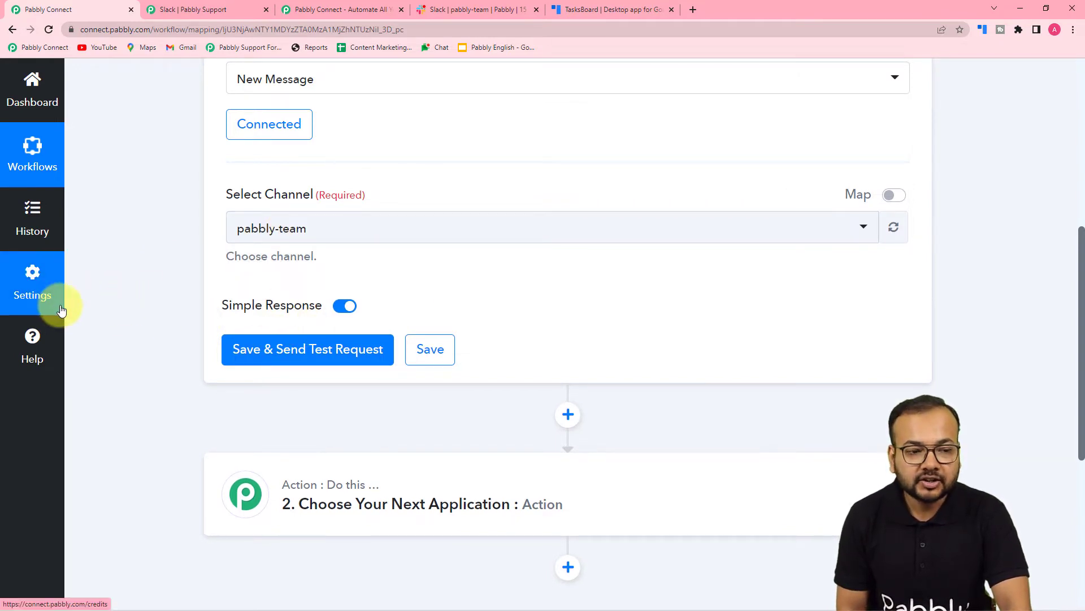
Check today's task message in Slack's pabbly-team channel, then save the trigger in Pabbly Connect and send a test request
left_click(463, 12)
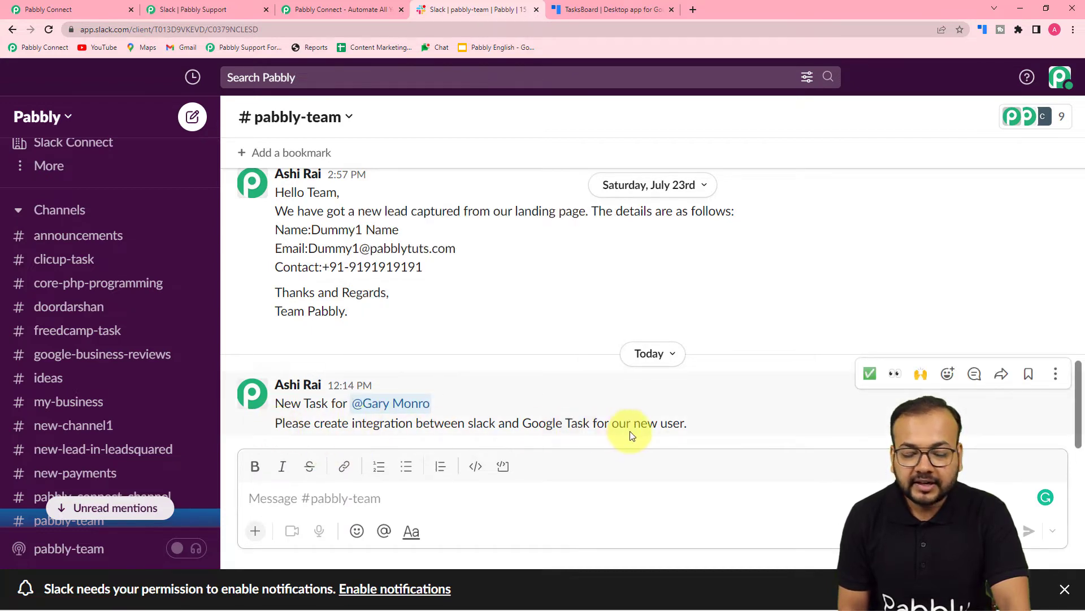
left_click(52, 6)
left_click(310, 348)
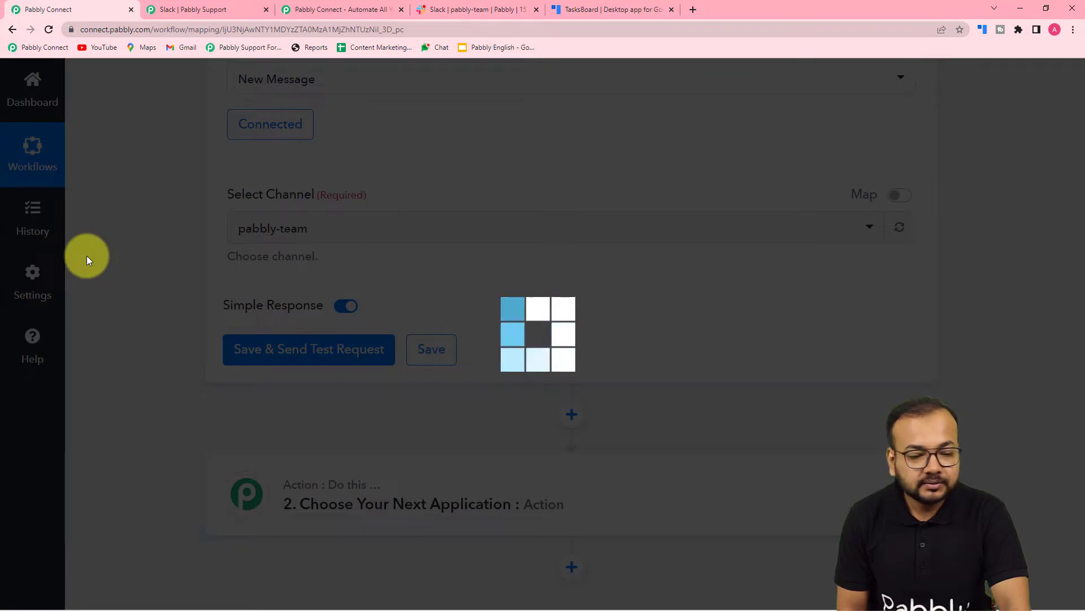
Examine the labels and values of the trigger's received response, enlarging the message text values to read them in full
scroll(87, 255, "down", 5)
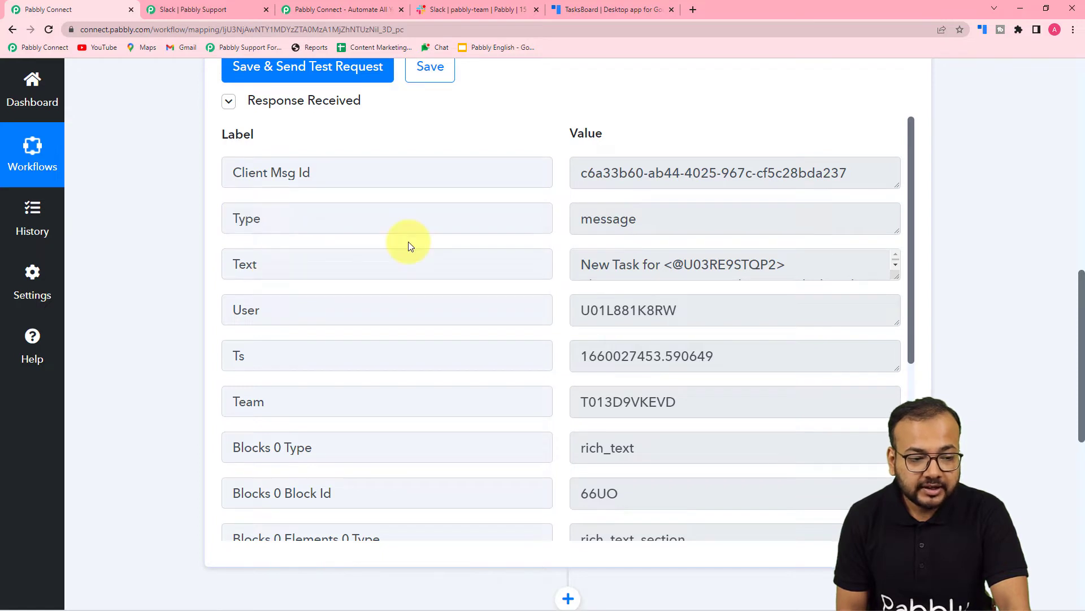
scroll(466, 263, "down", 2)
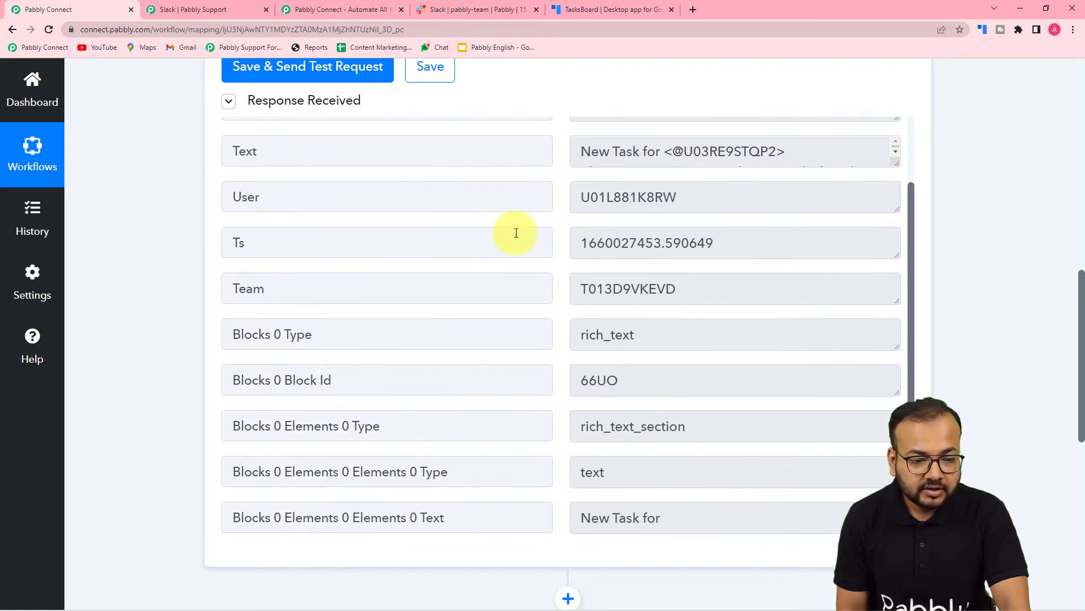
scroll(416, 249, "down", 3)
scroll(414, 251, "down", 1)
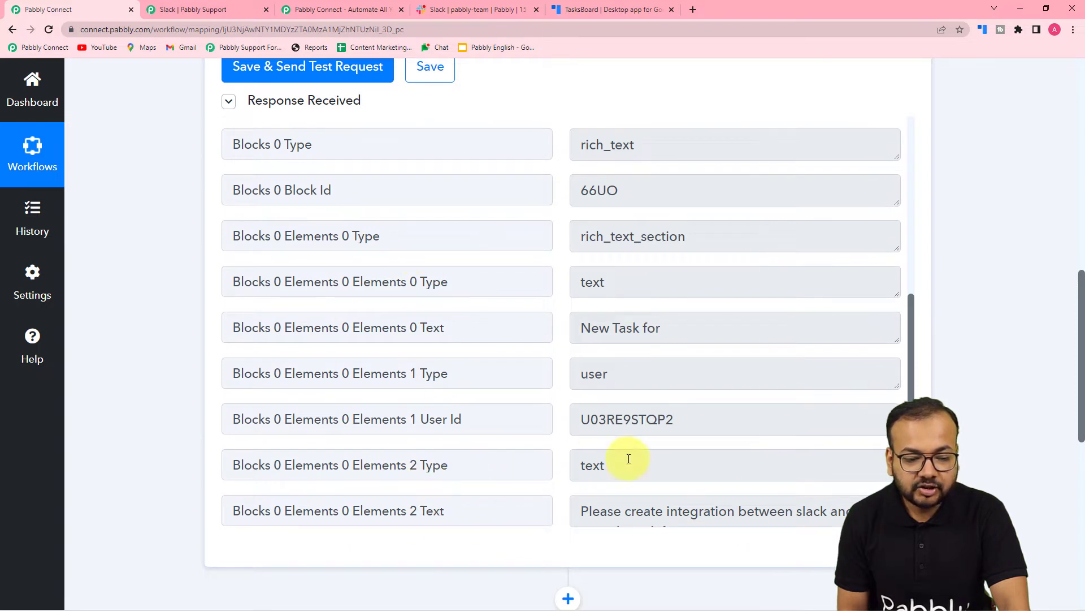
scroll(856, 497, "down", 2)
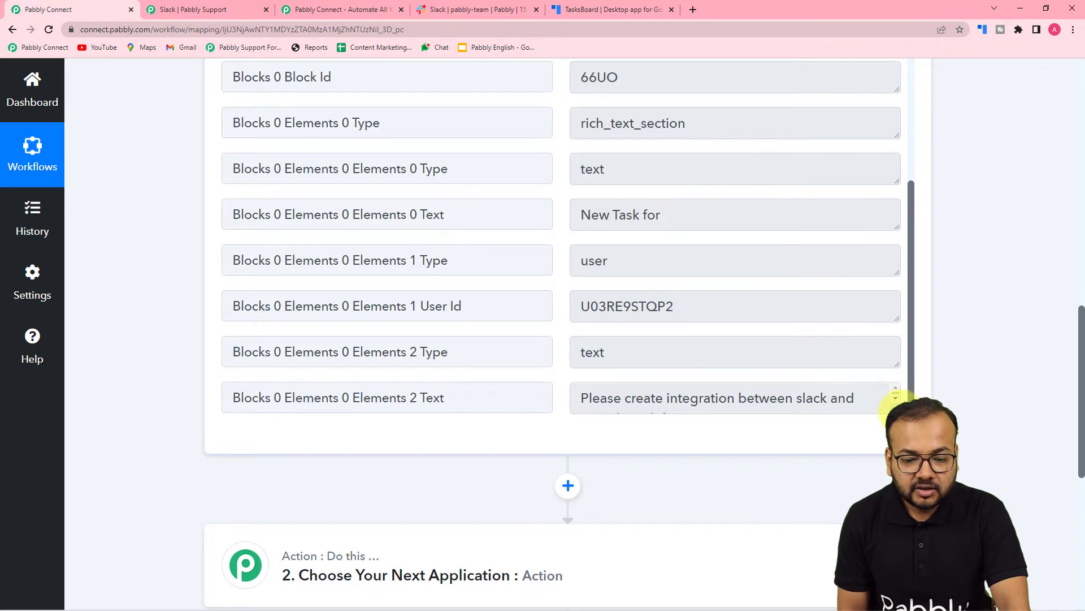
left_click_drag(894, 408, 660, 391)
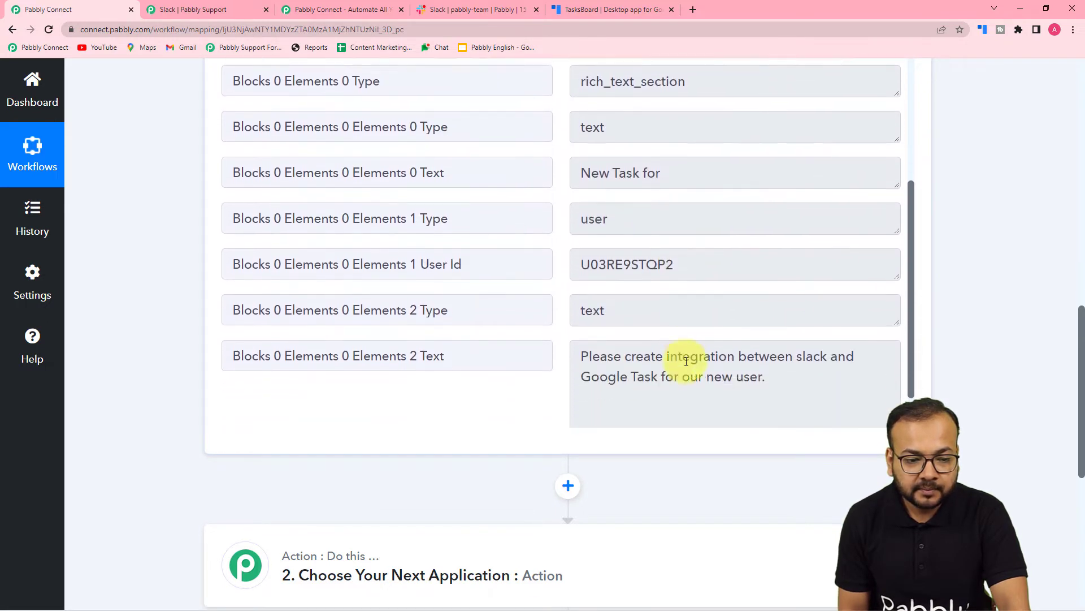
scroll(364, 219, "up", 10)
scroll(364, 219, "down", 1)
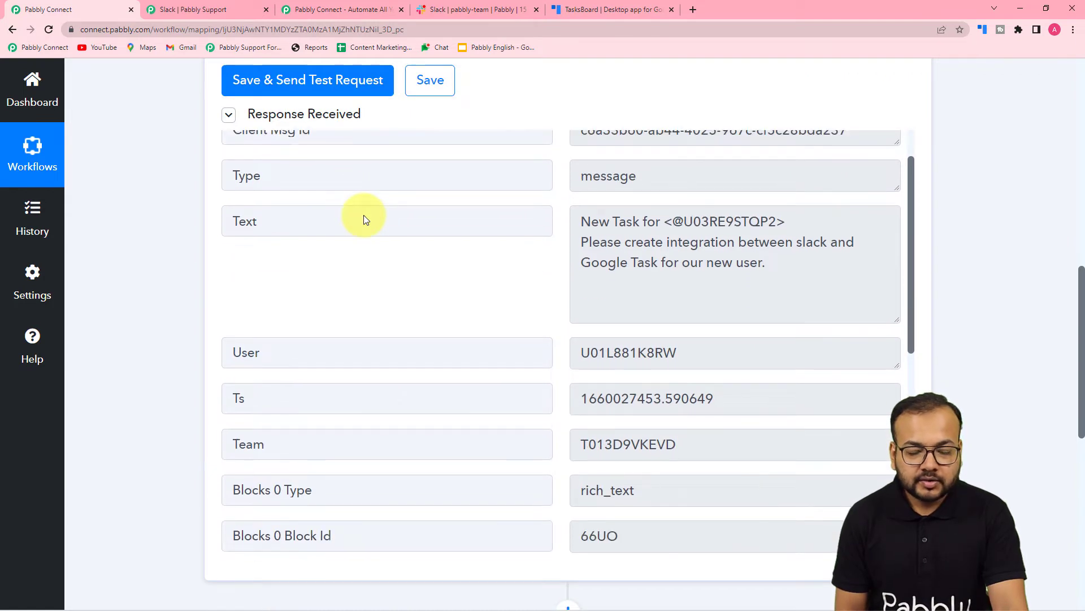
scroll(364, 215, "down", 2)
scroll(364, 214, "up", 3)
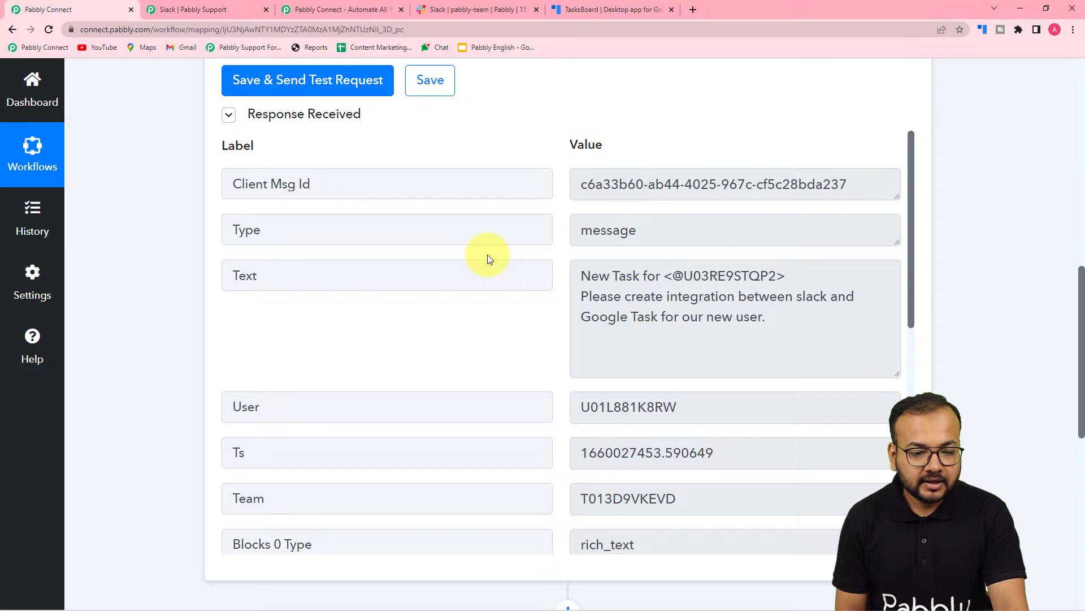
scroll(487, 254, "down", 2)
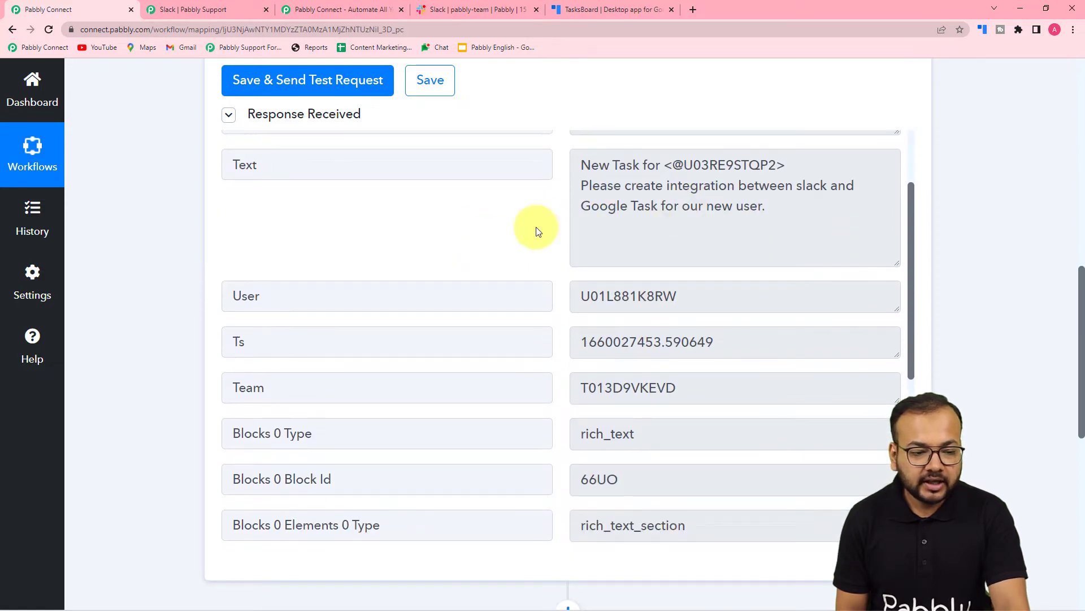
scroll(538, 226, "down", 1)
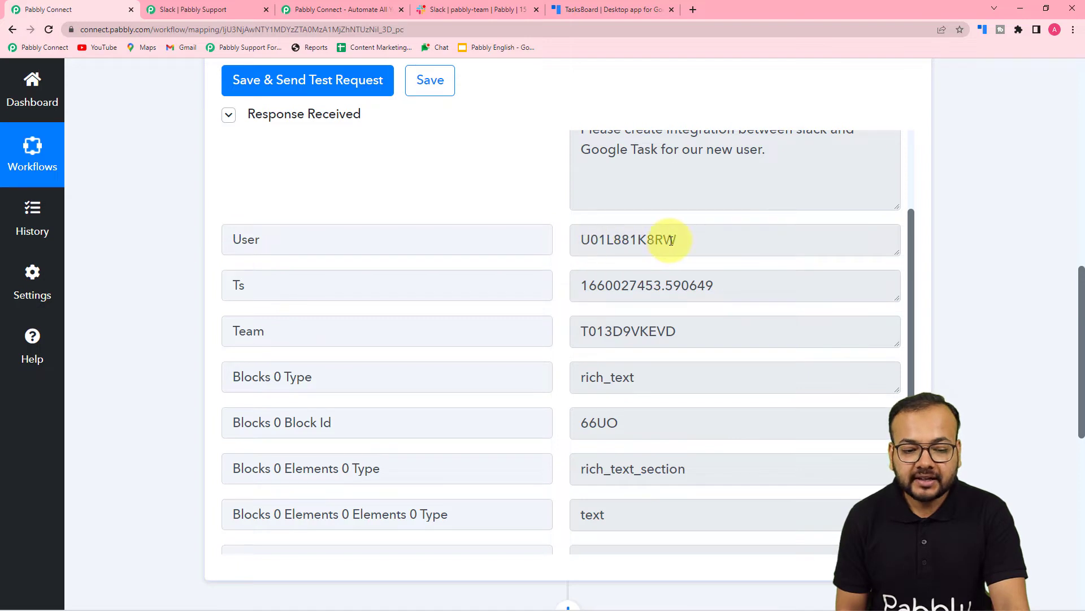
scroll(469, 320, "down", 5)
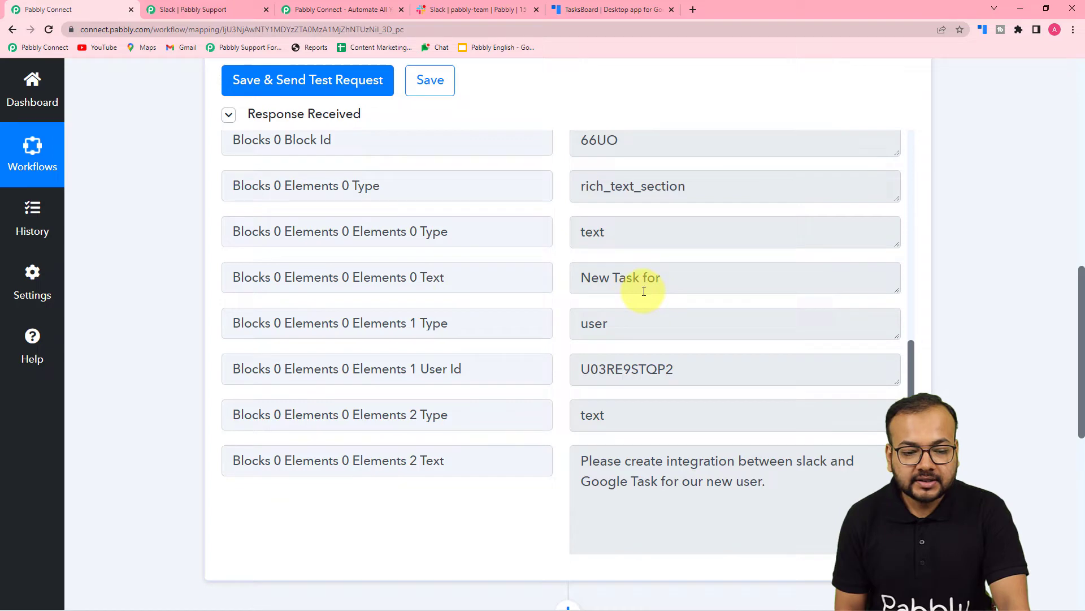
scroll(684, 289, "down", 1)
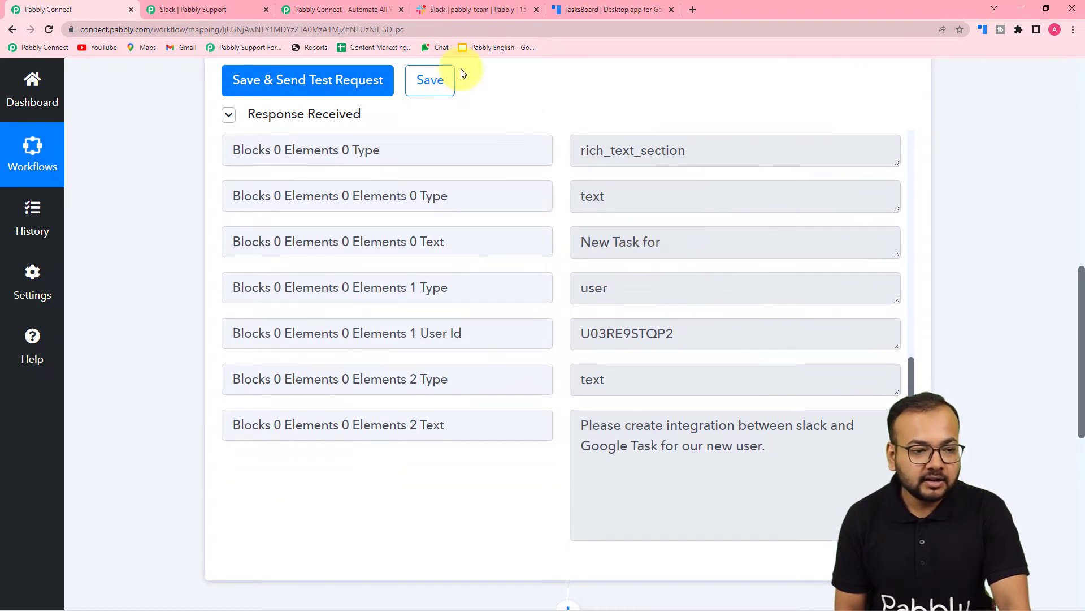
Compare the user mention in the pabbly-team Slack message with the user ID in the Pabbly Connect trigger response
left_click(437, 12)
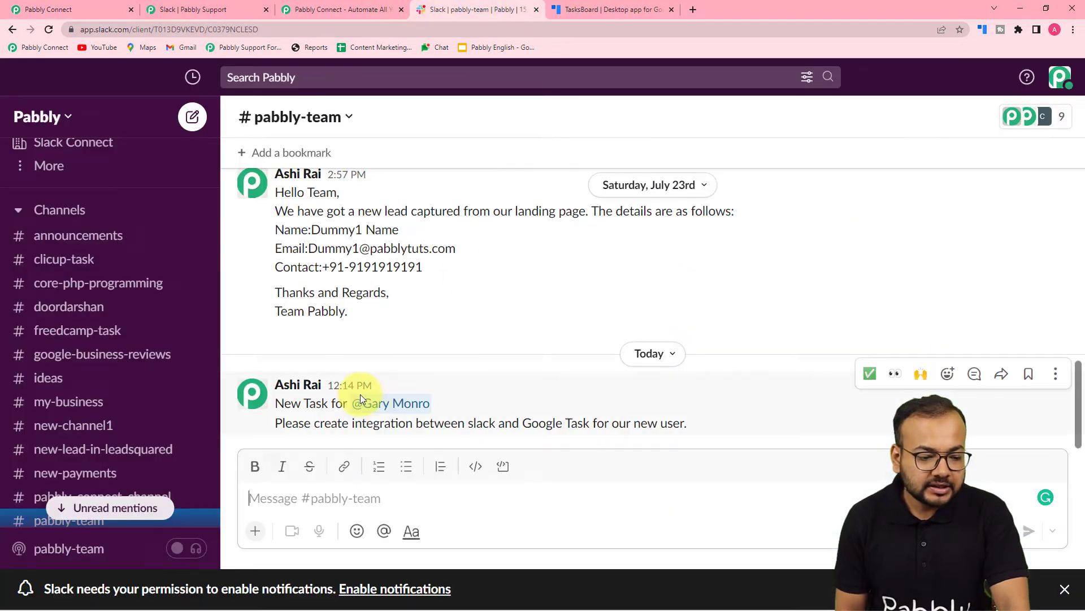
mouse_move(413, 405)
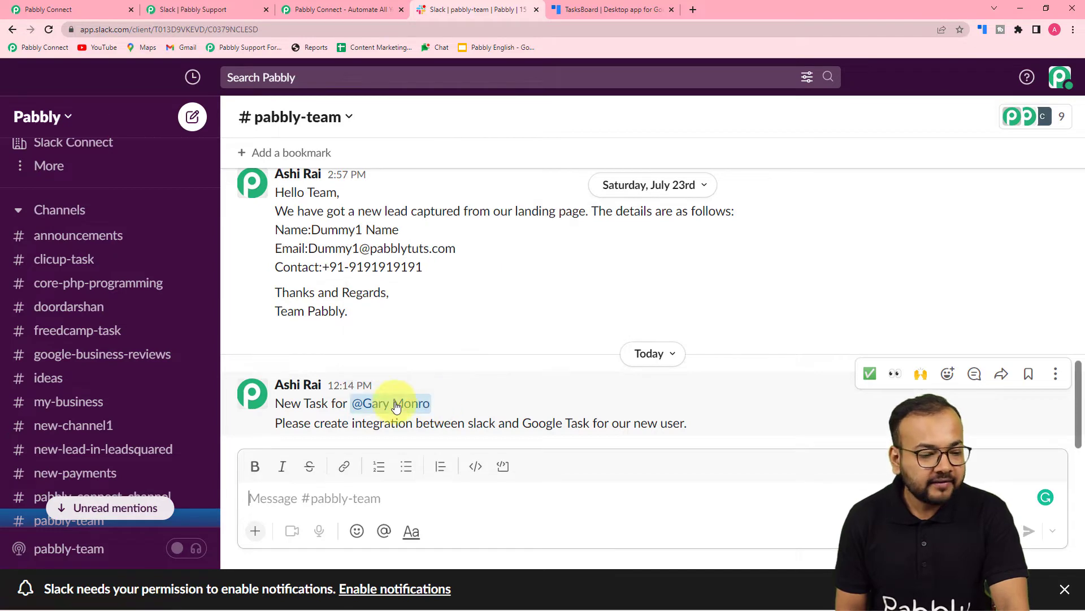
left_click(119, 6)
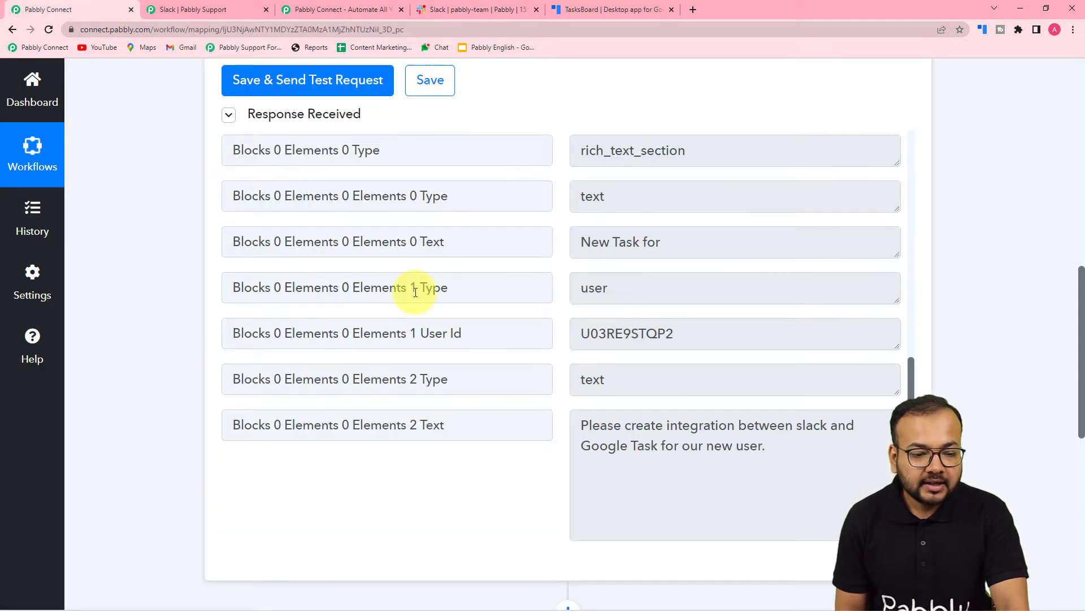
scroll(415, 292, "down", 1)
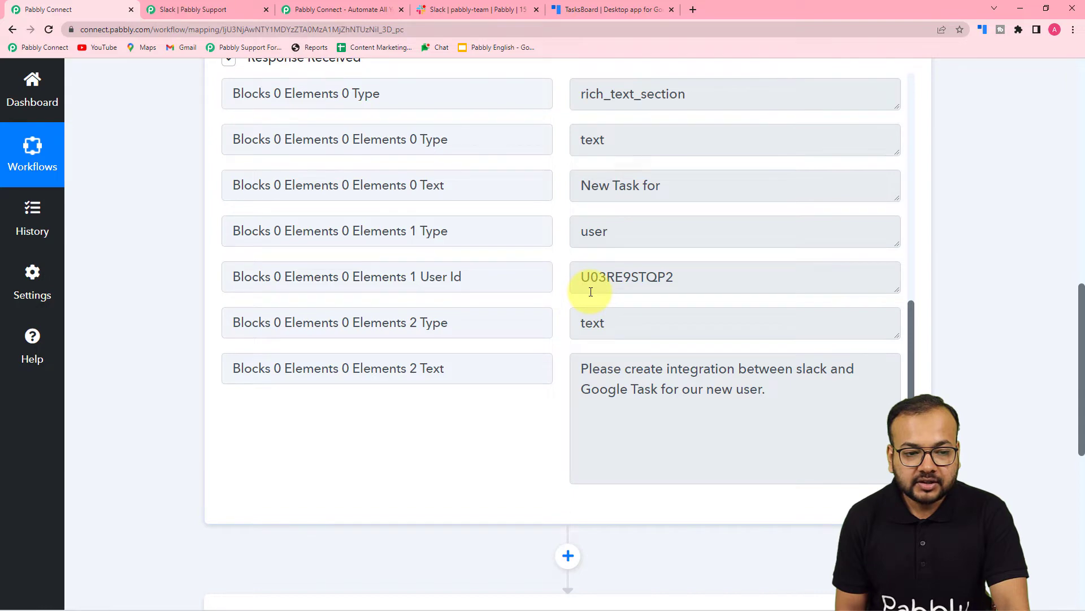
left_click(461, 9)
left_click(107, 10)
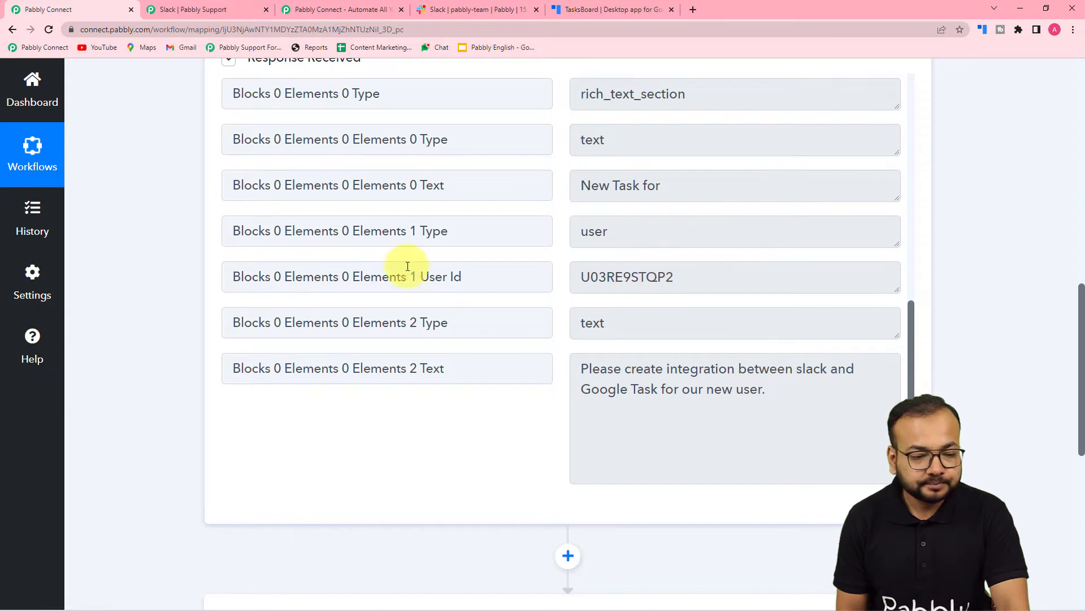
Find Google Tasks among the action apps and set the action step to its Create Task event
scroll(124, 279, "down", 6)
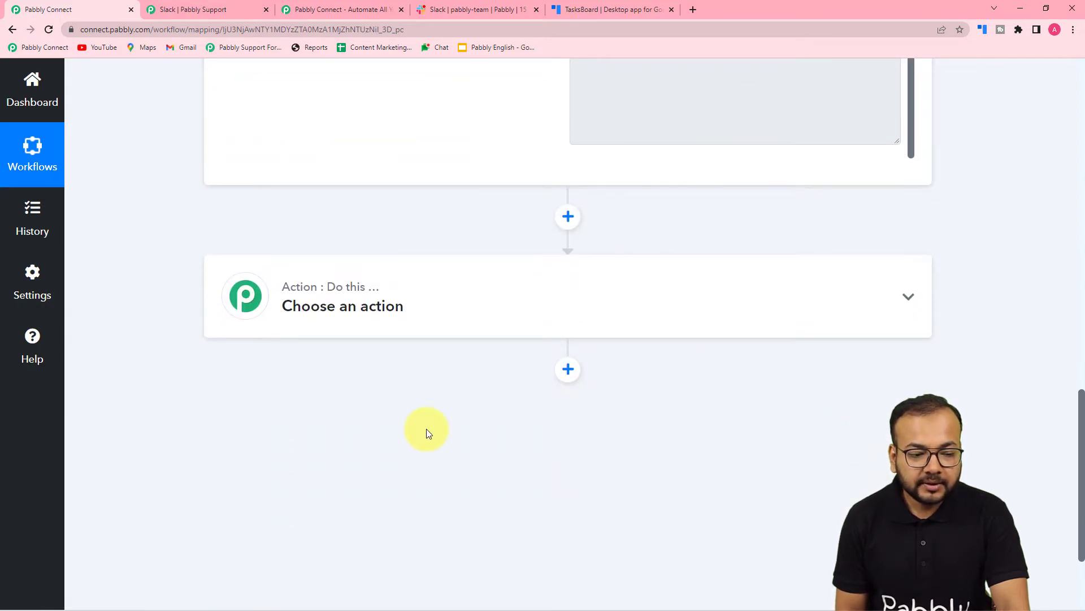
scroll(427, 429, "up", 3)
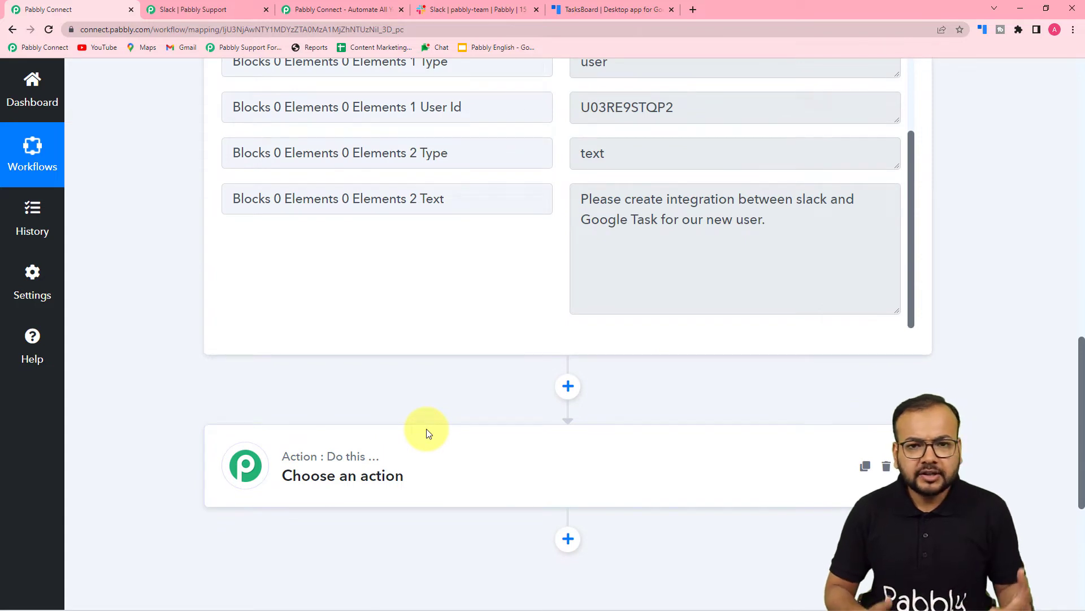
scroll(427, 429, "up", 4)
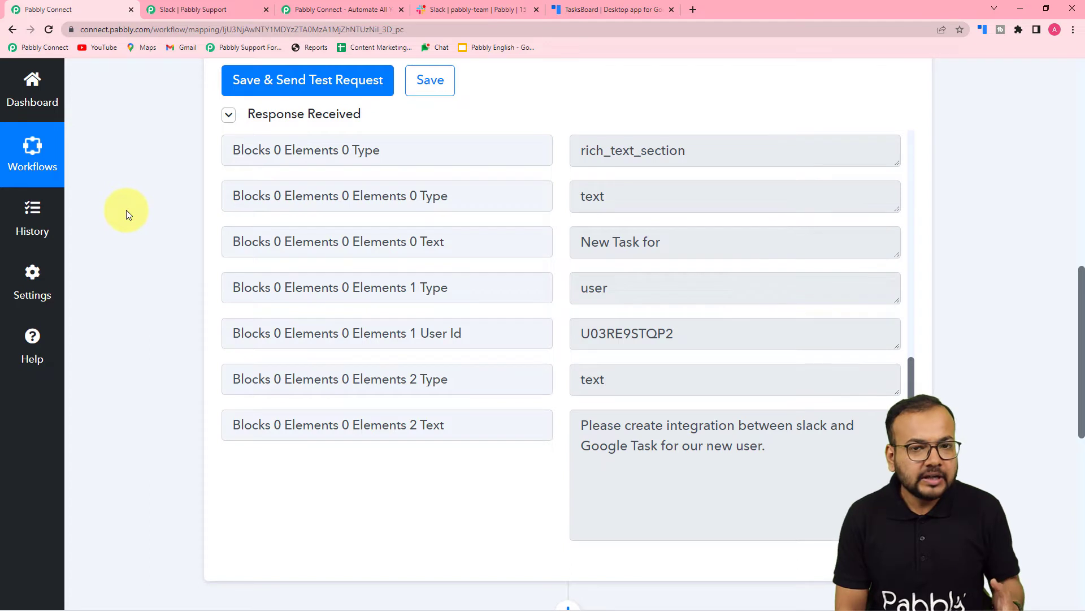
scroll(126, 214, "up", 1)
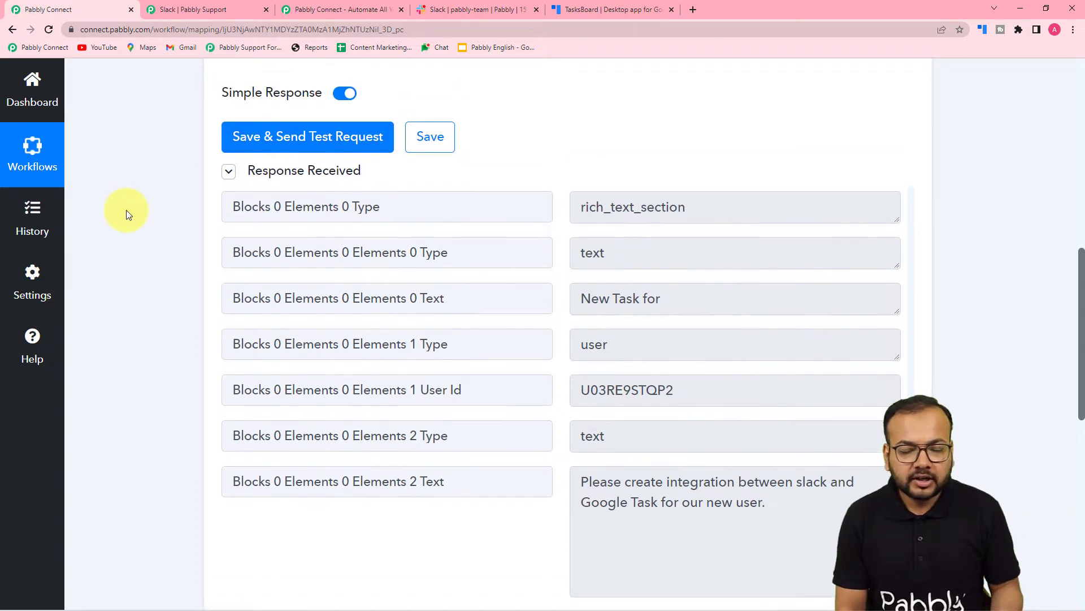
scroll(126, 214, "down", 4)
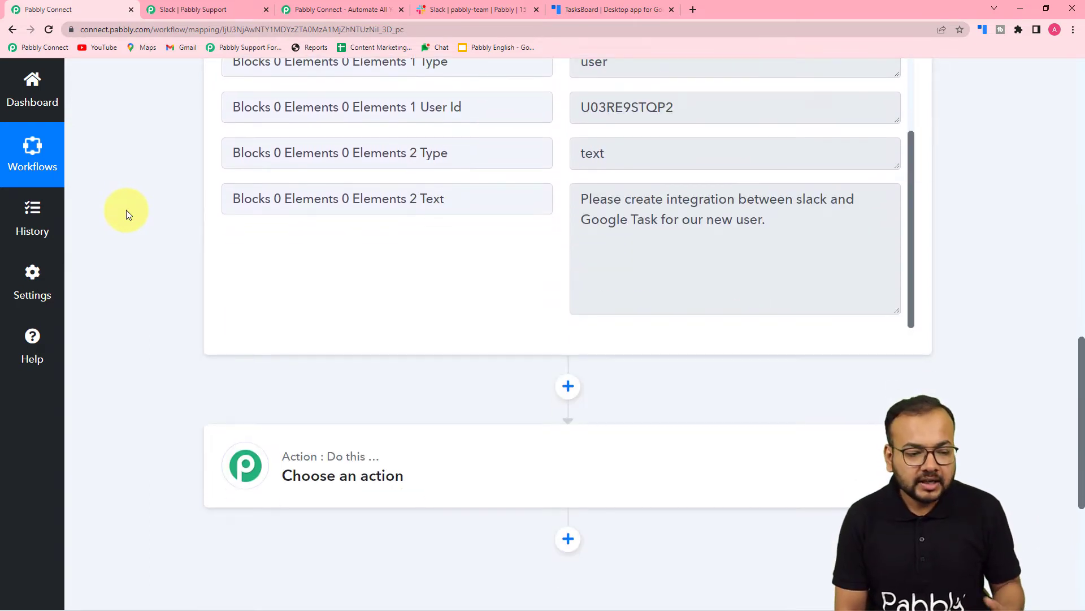
left_click(308, 460)
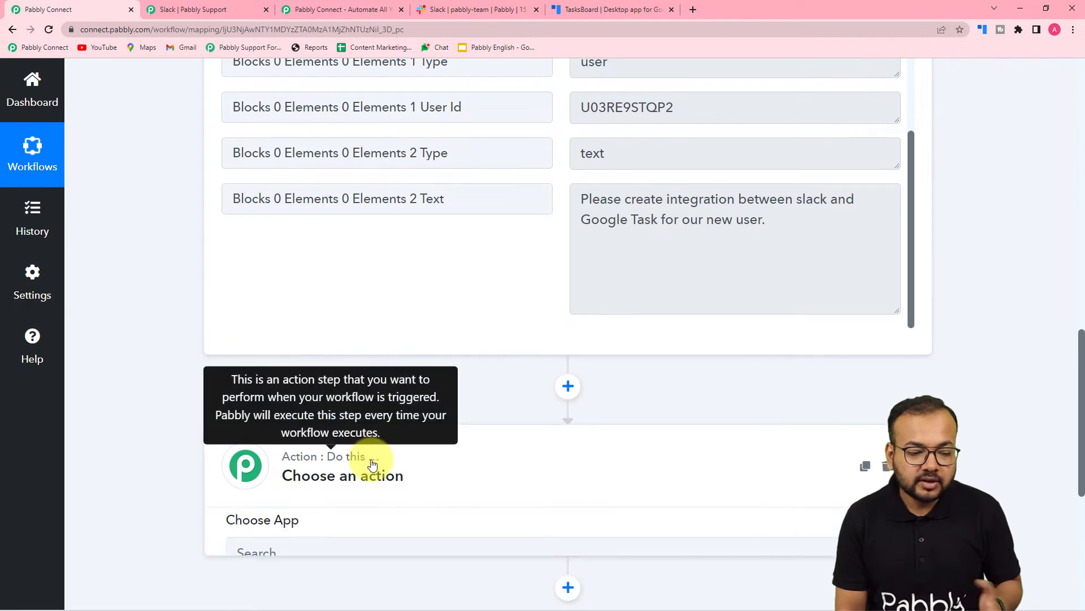
scroll(373, 464, "down", 2)
left_click(375, 451)
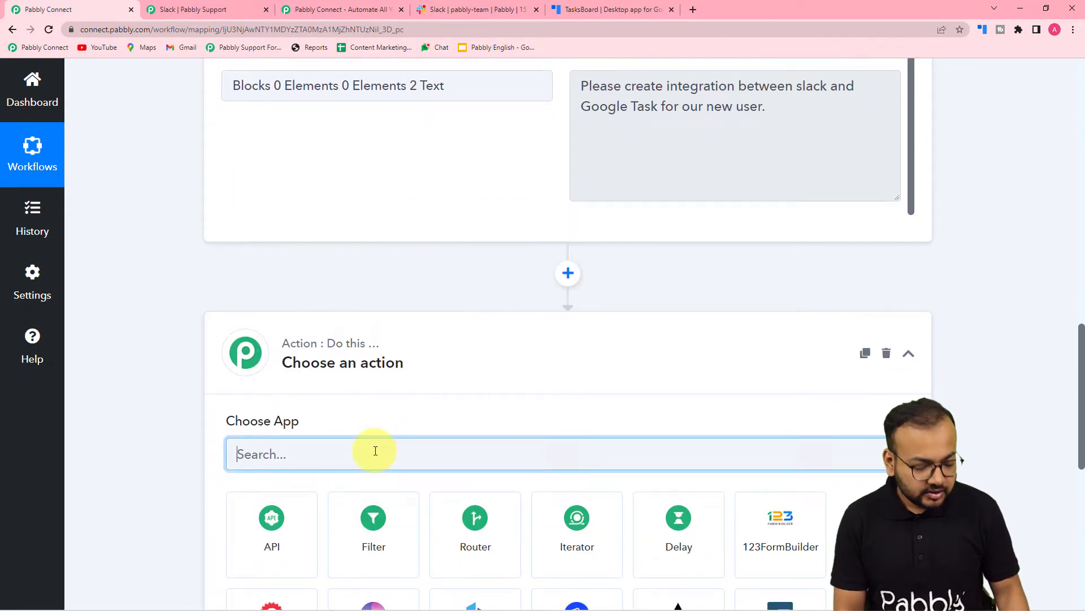
type("goo")
scroll(370, 451, "down", 2)
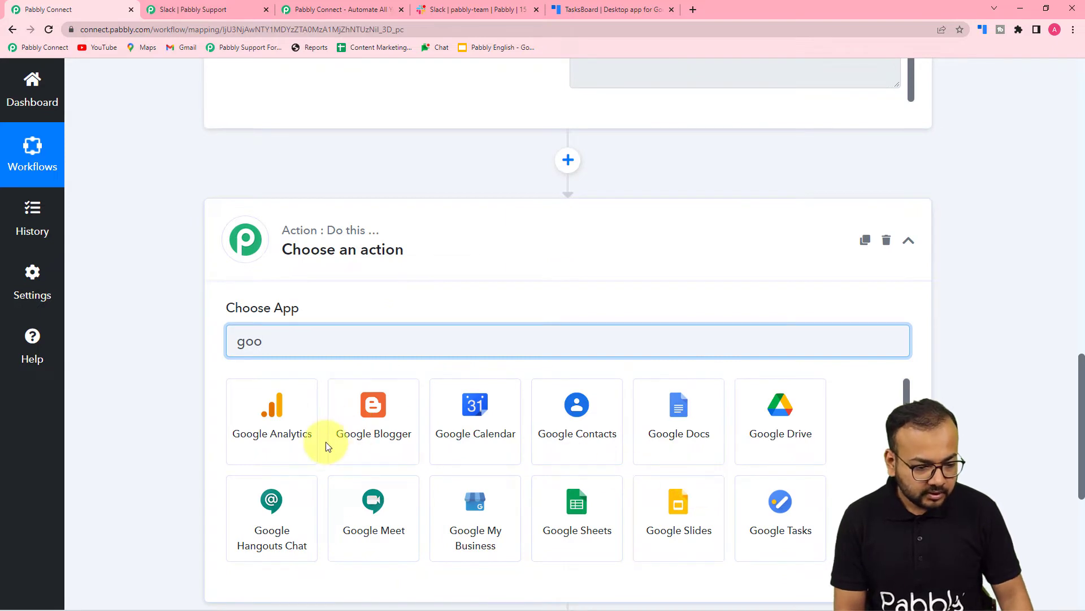
left_click(769, 535)
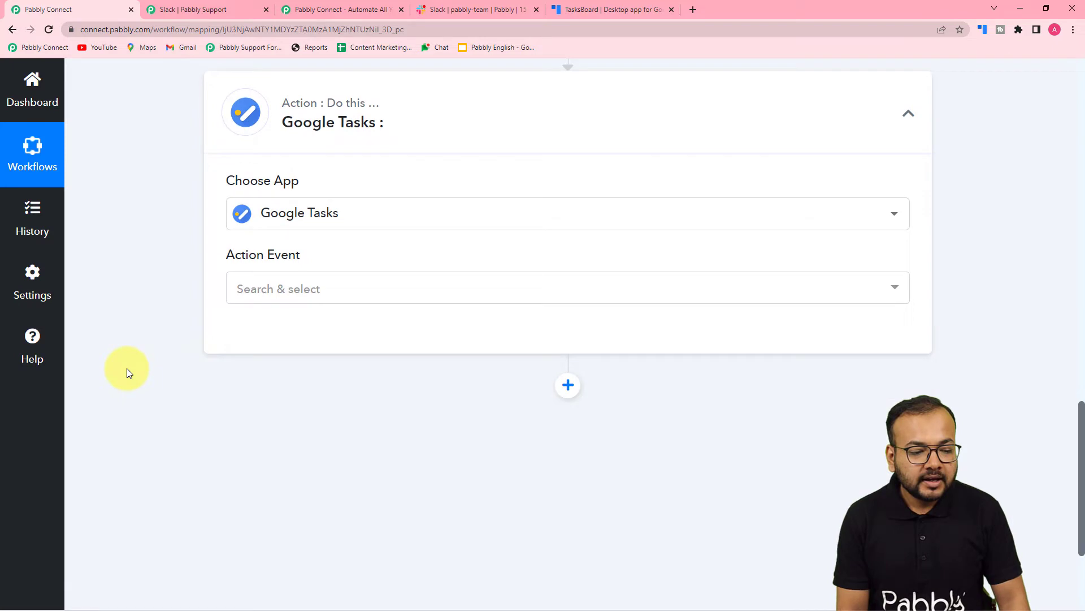
left_click(315, 247)
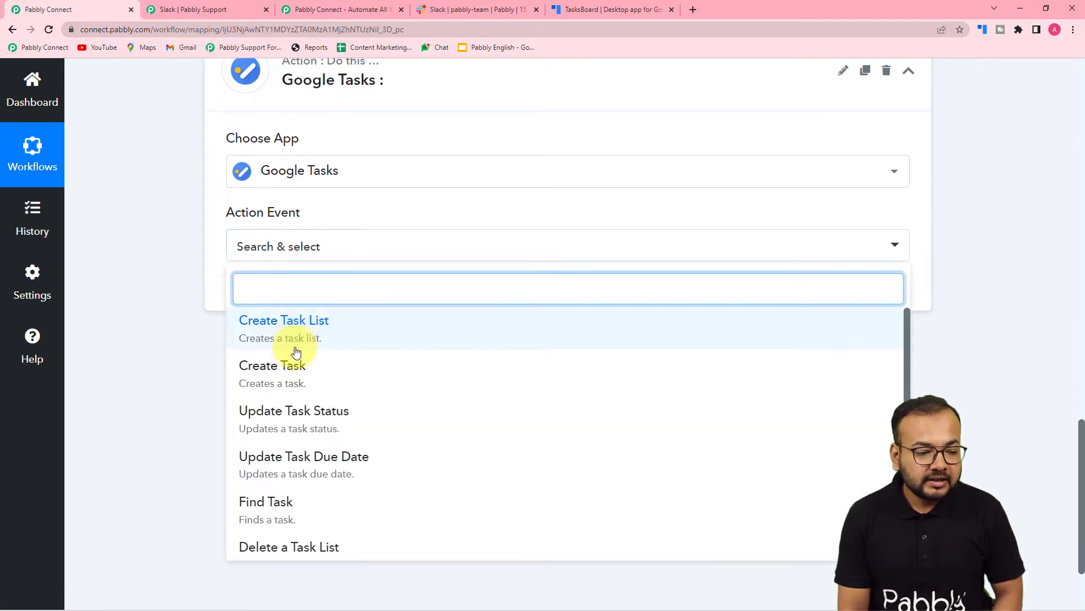
left_click(267, 377)
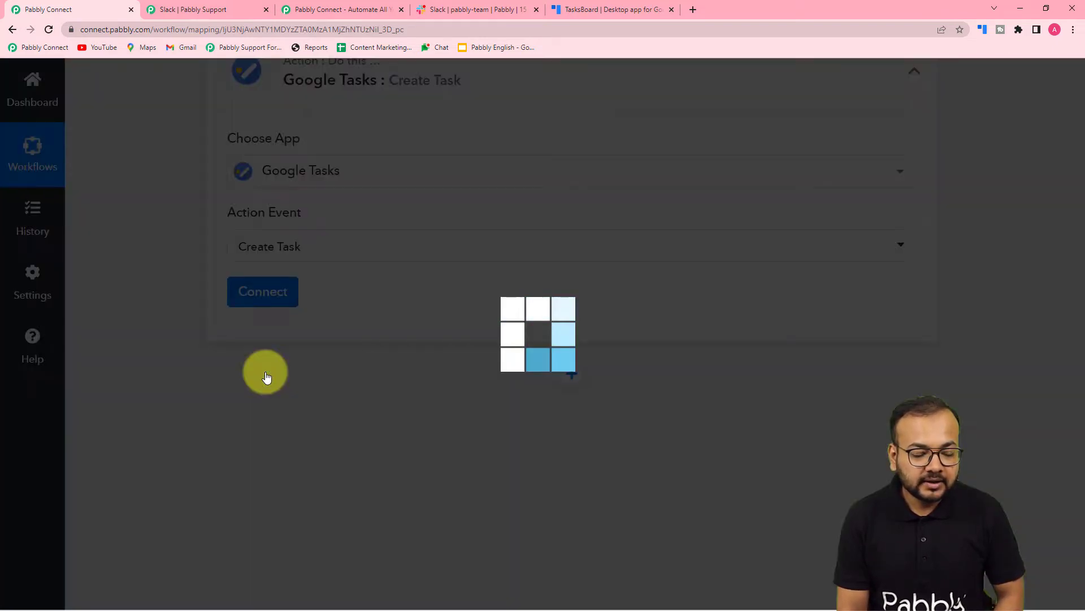
Add a new Google Tasks connection, authorizing Pabbly Connect Tasks with the Google account that owns the task board
left_click(261, 291)
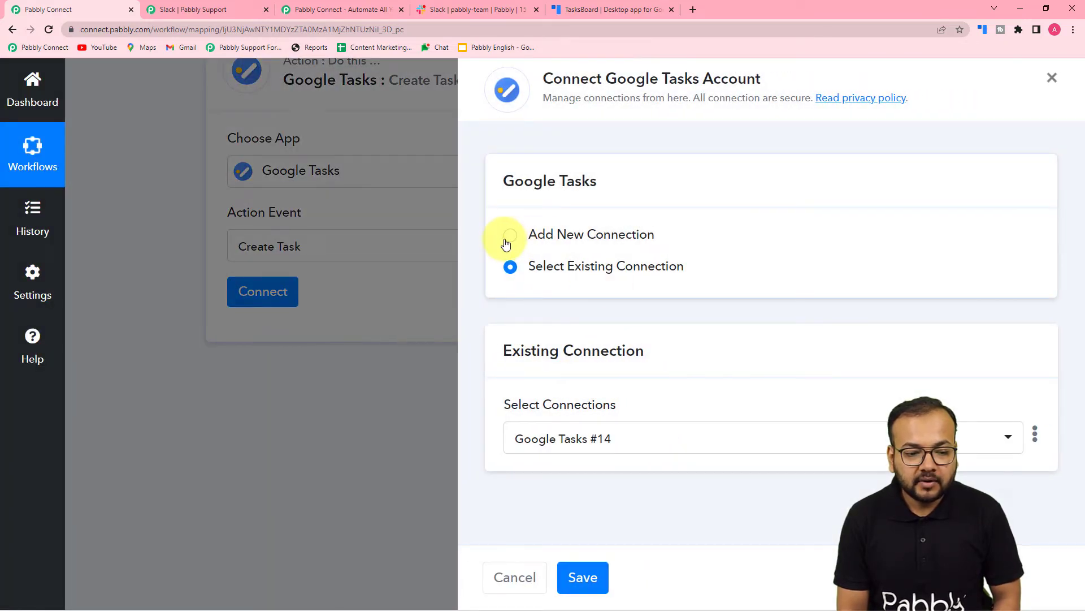
left_click(508, 241)
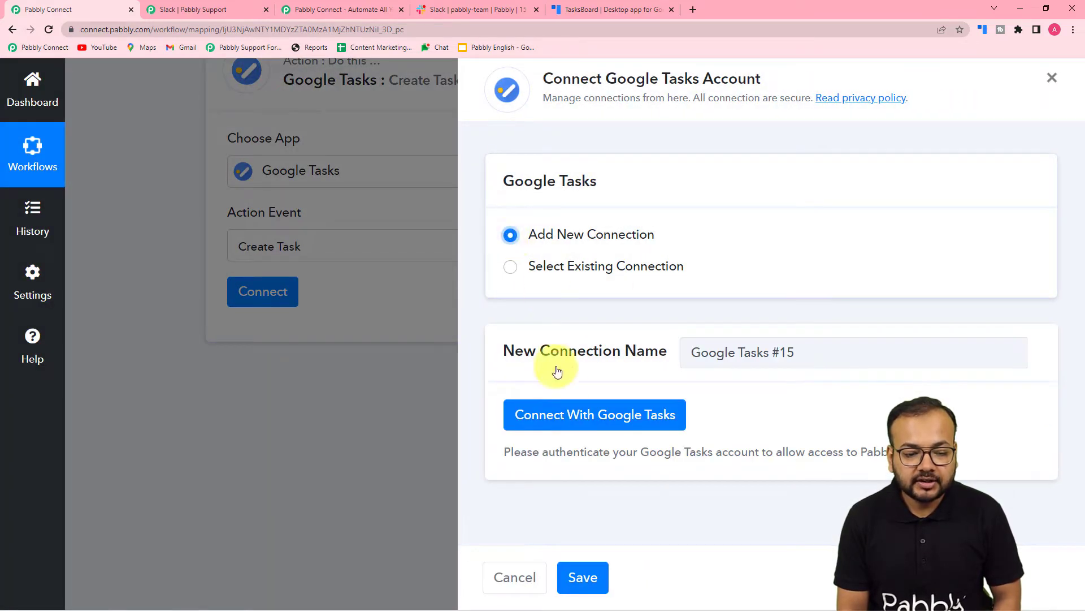
left_click(564, 422)
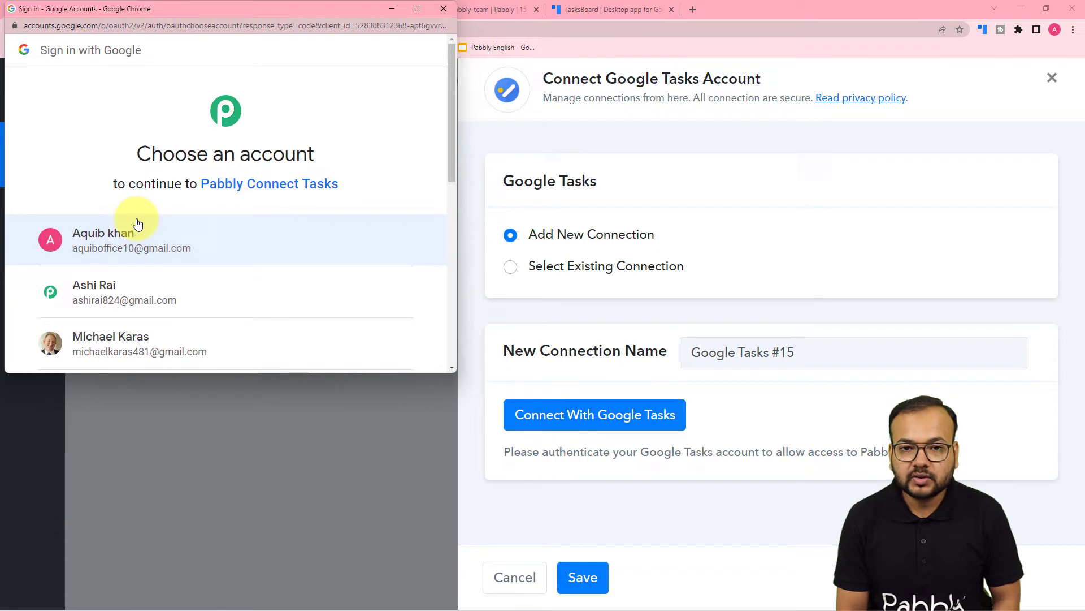
left_click(130, 291)
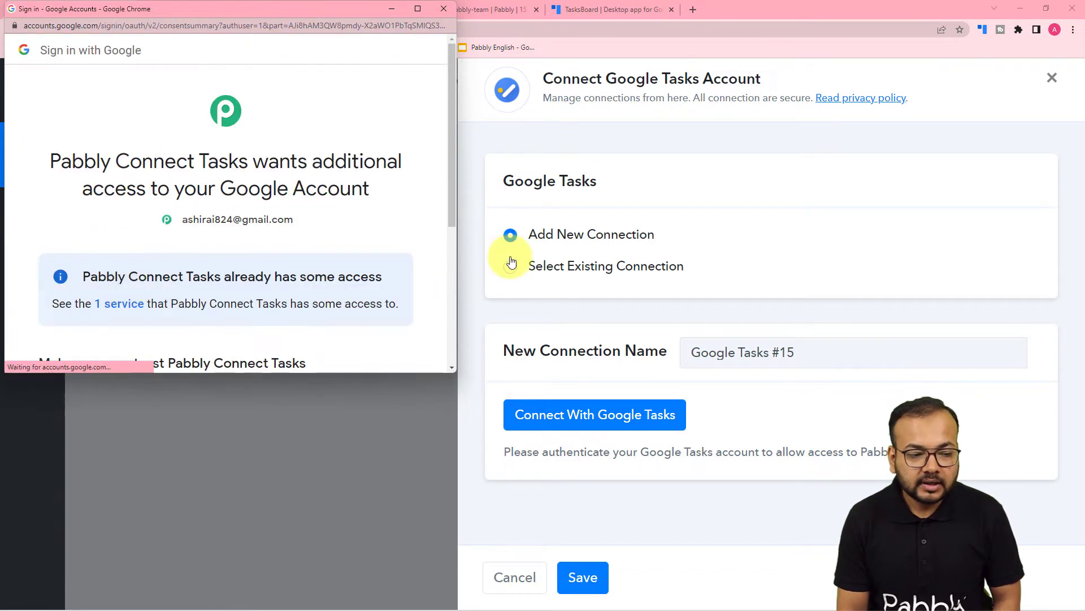
scroll(309, 189, "down", 2)
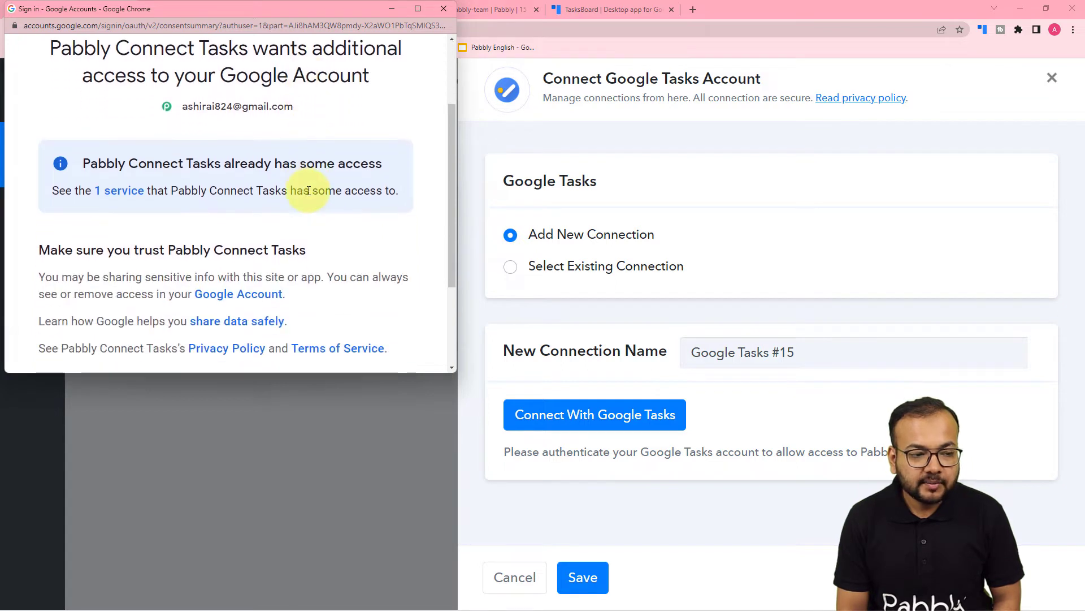
scroll(309, 190, "down", 2)
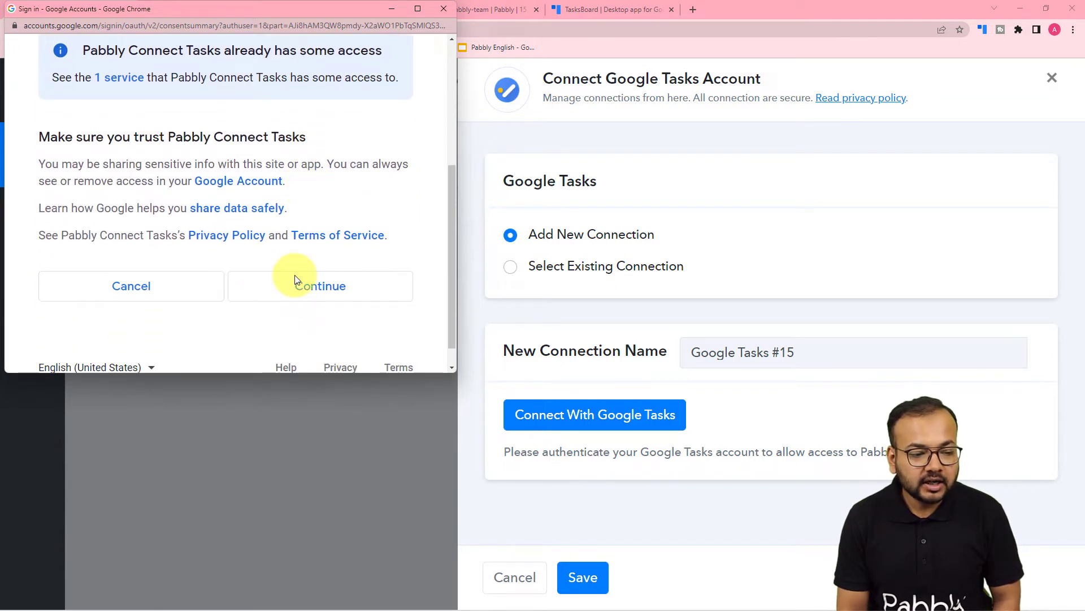
left_click(295, 298)
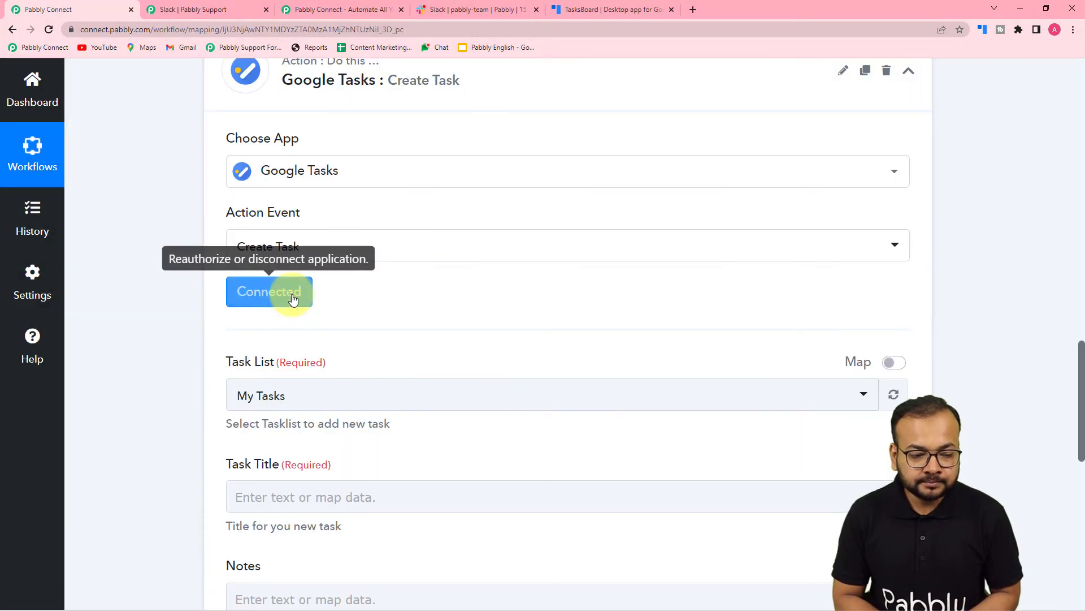
Check the task lists in TasksBoard, and set the Create Task action's task list to Integration App in Pabbly Connect
scroll(293, 299, "down", 3)
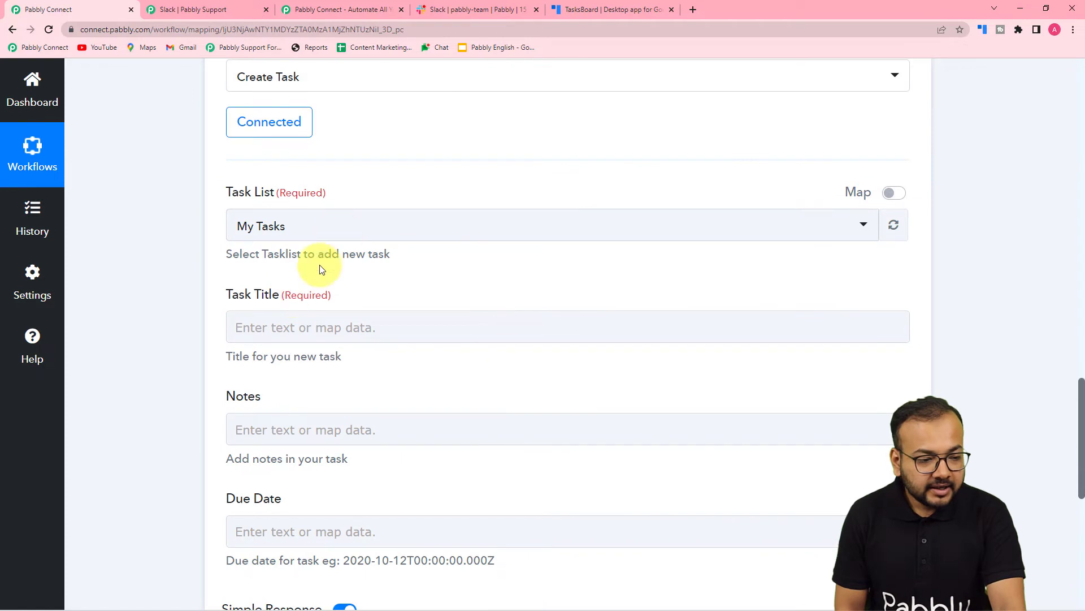
left_click(586, 8)
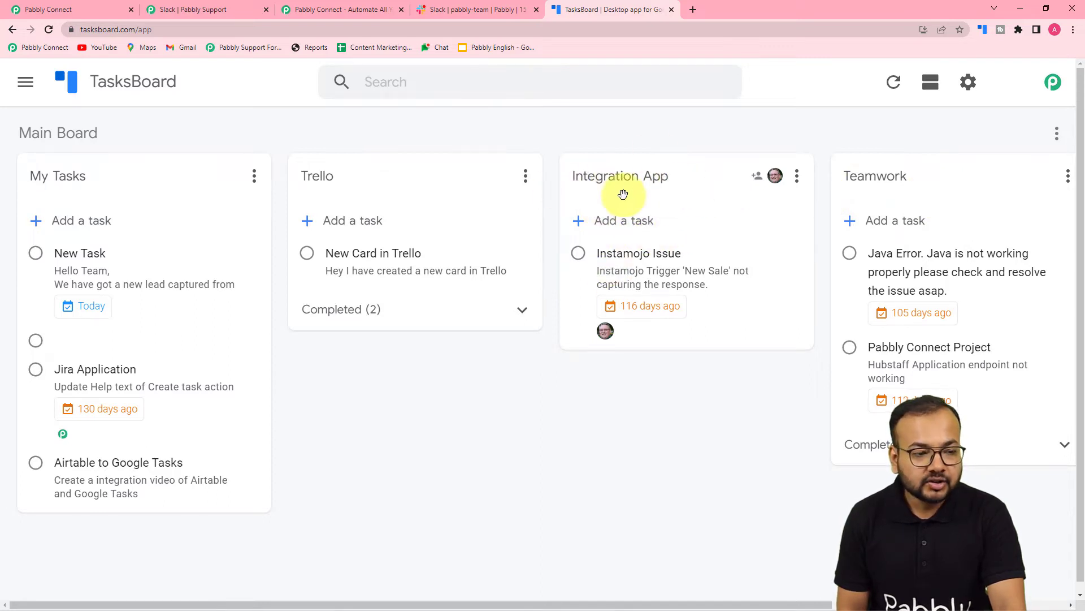
left_click(104, 5)
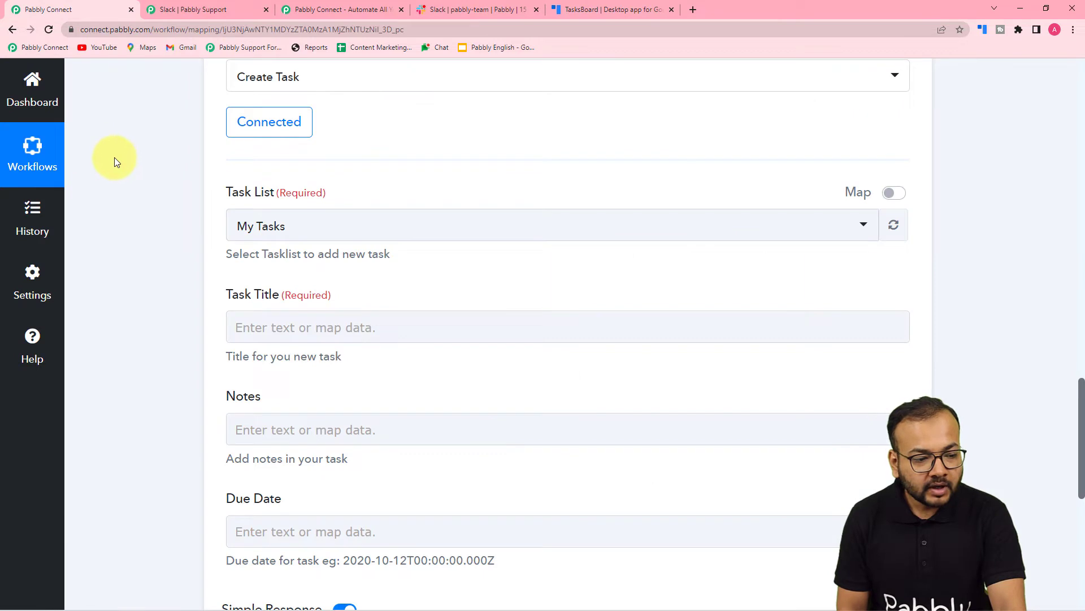
scroll(117, 158, "down", 1)
left_click(320, 172)
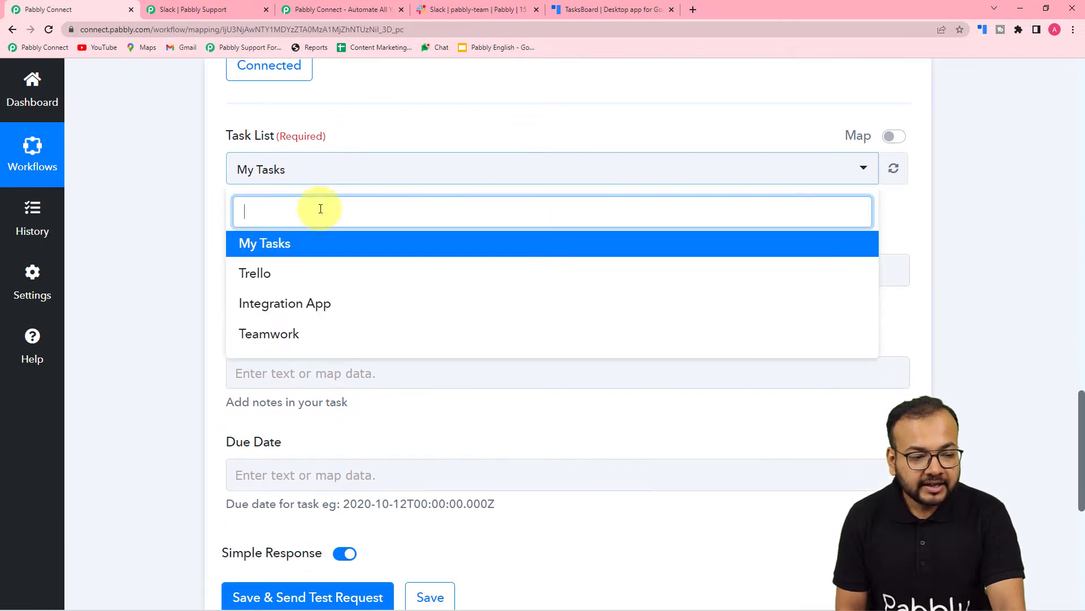
left_click(292, 314)
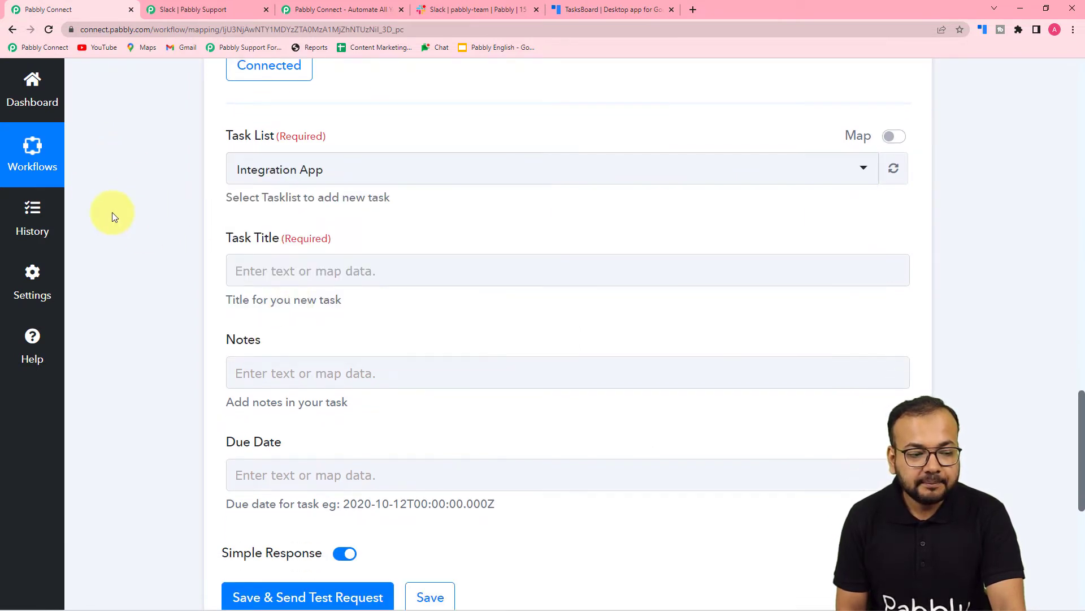
Compare the Create Task action's Task Title, Notes and Due Date fields with the message text values in the trigger response
scroll(112, 214, "down", 3)
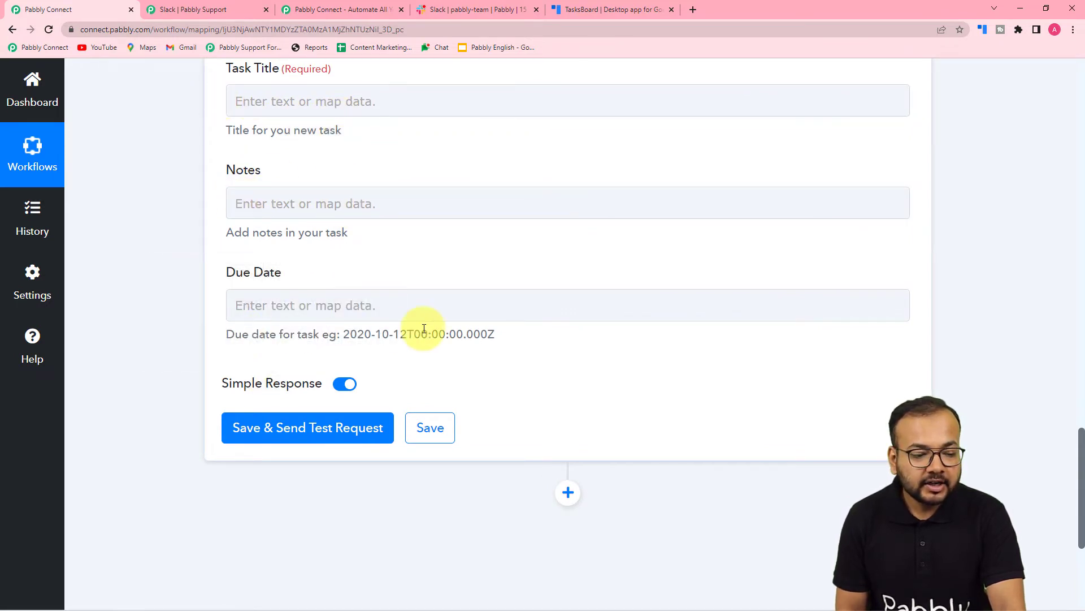
scroll(424, 329, "up", 3)
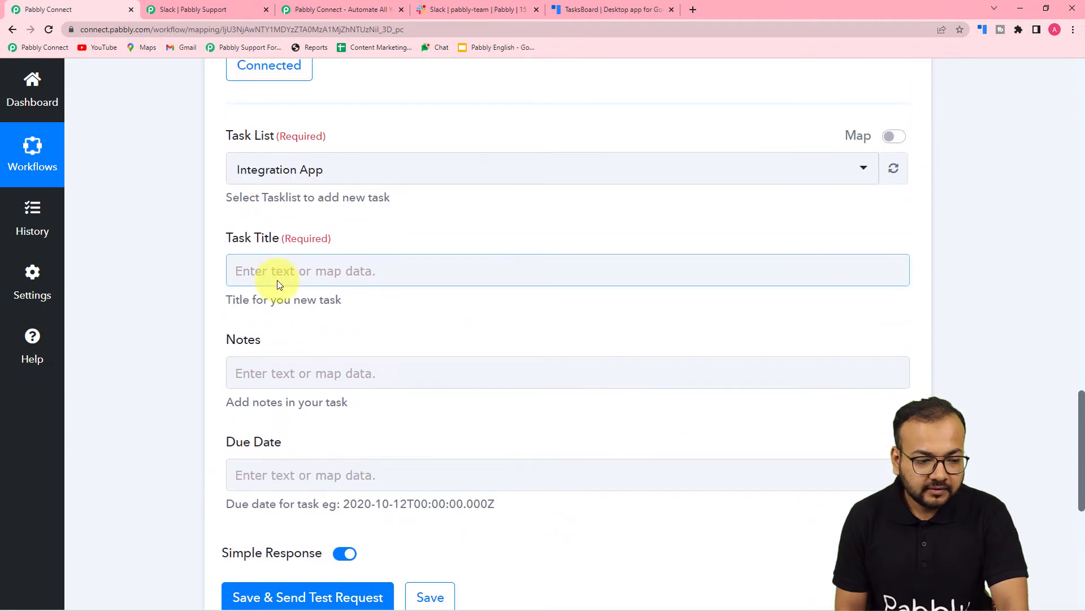
scroll(313, 286, "up", 13)
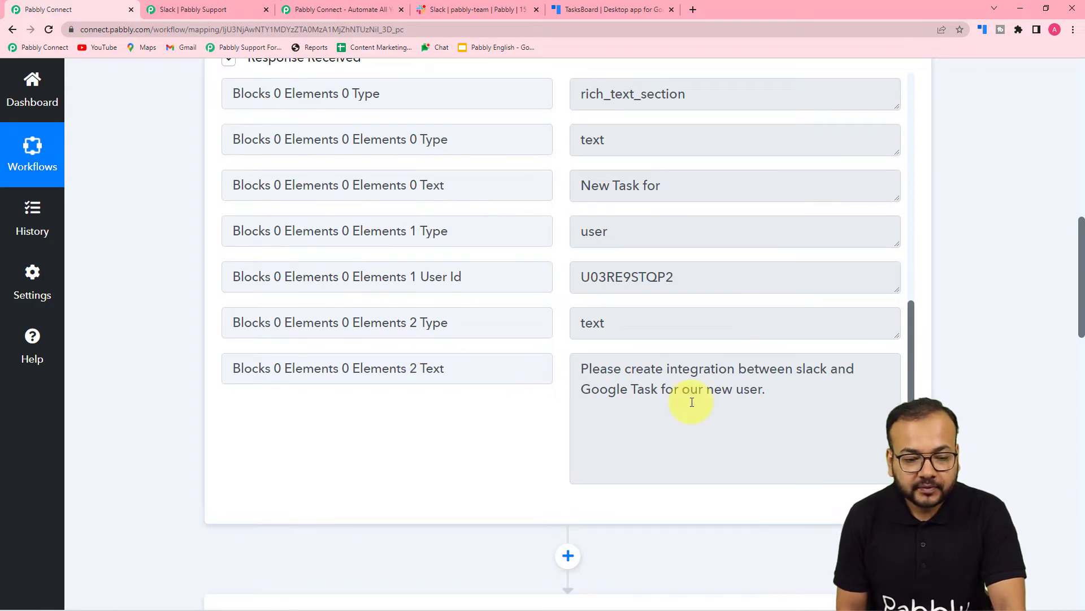
scroll(163, 331, "down", 14)
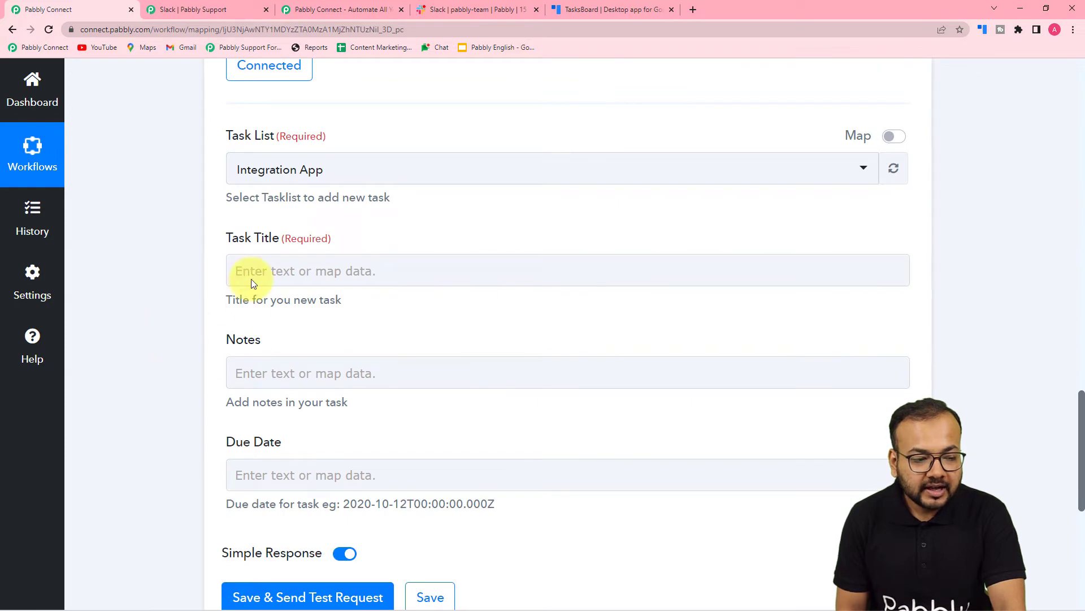
scroll(316, 291, "up", 10)
scroll(321, 299, "up", 4)
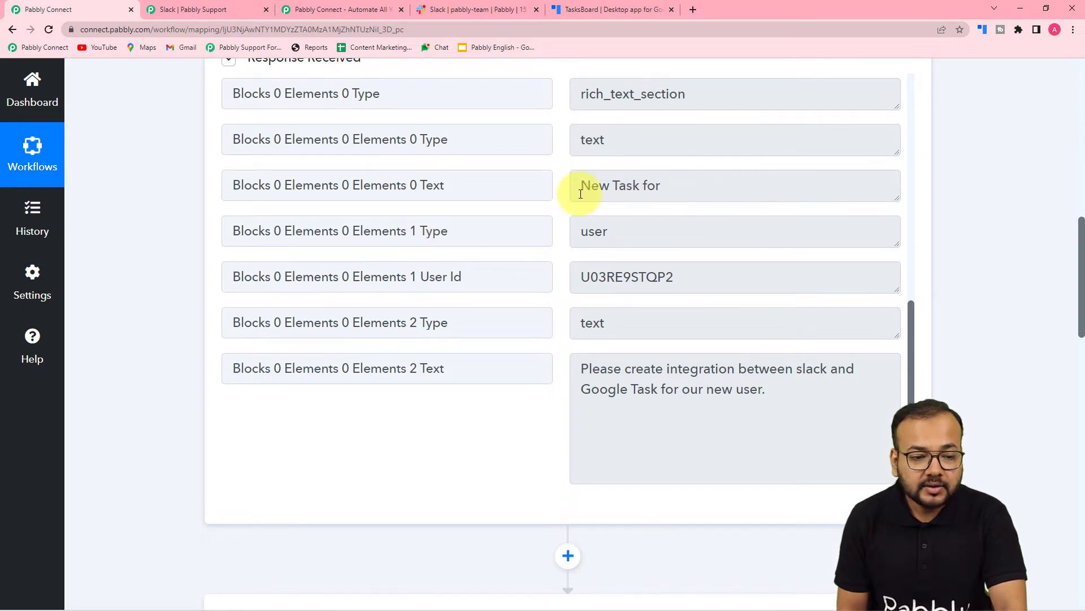
Check the user mention in Slack's pabbly-team message, then review the action's Due Date field and the trigger's response values in Pabbly Connect
left_click(465, 12)
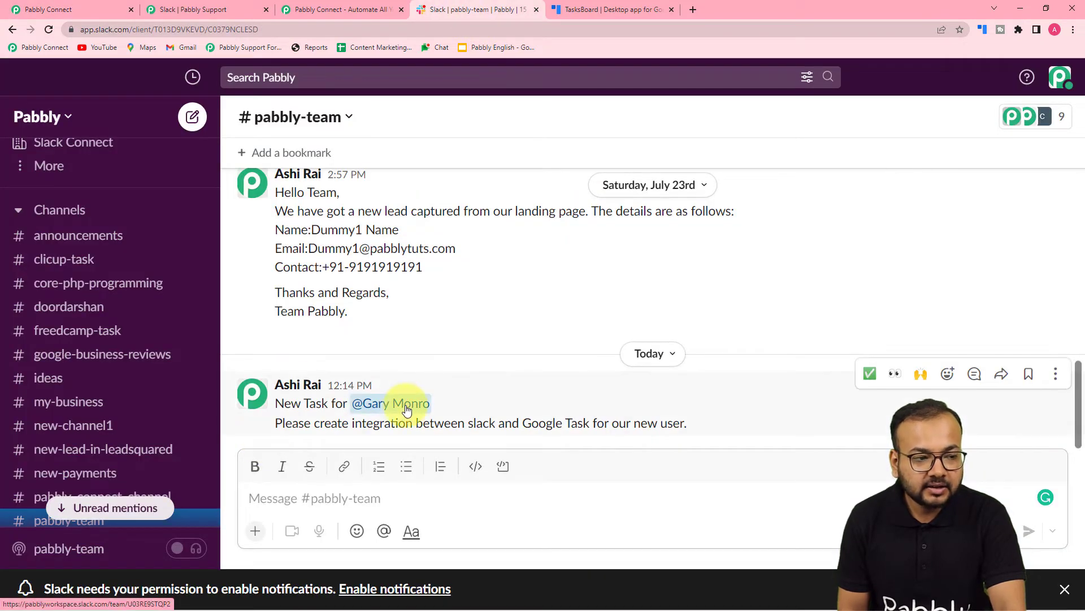
mouse_move(396, 403)
left_click(110, 11)
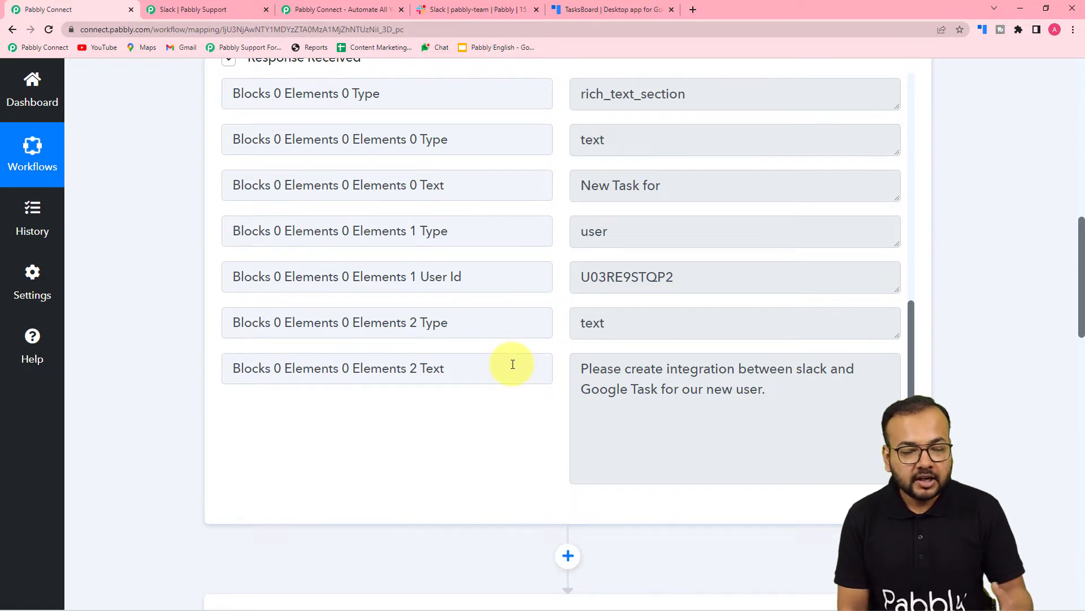
scroll(513, 364, "down", 12)
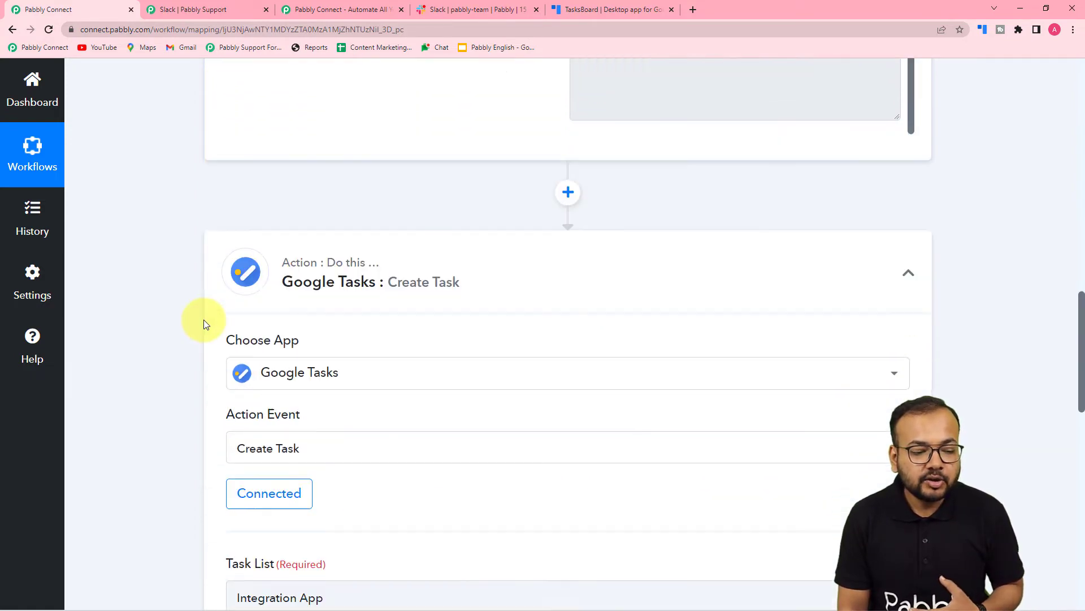
scroll(204, 320, "down", 3)
left_click(242, 361)
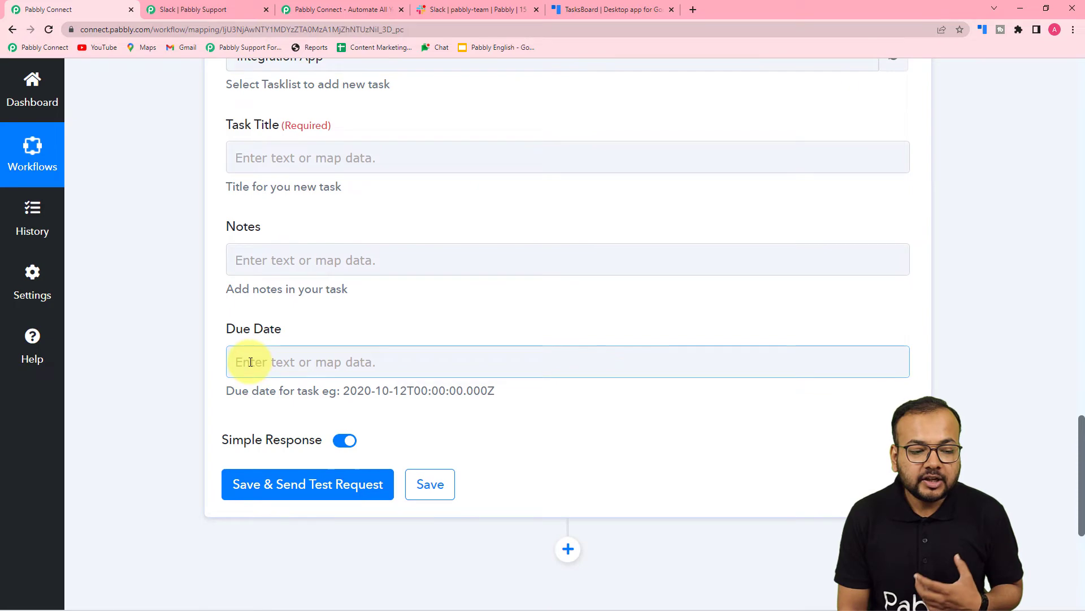
scroll(396, 378, "up", 15)
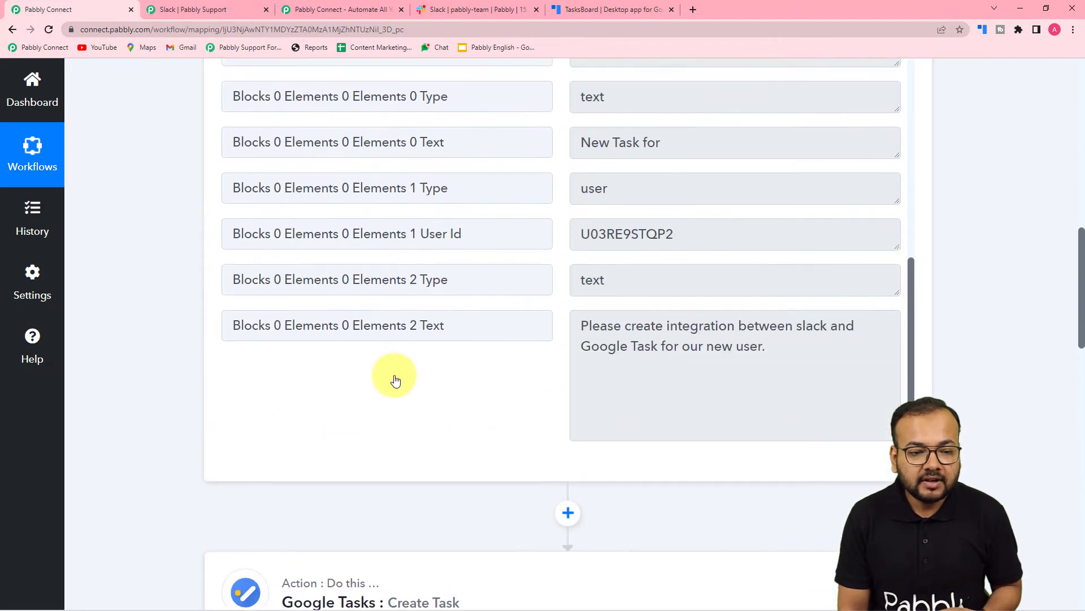
scroll(395, 377, "up", 8)
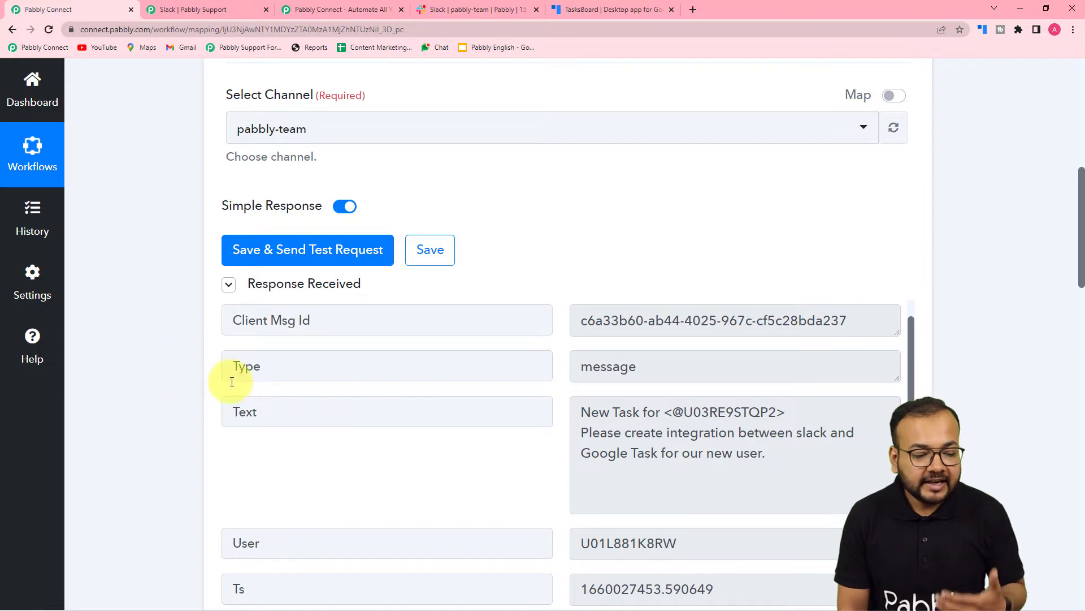
scroll(232, 379, "down", 2)
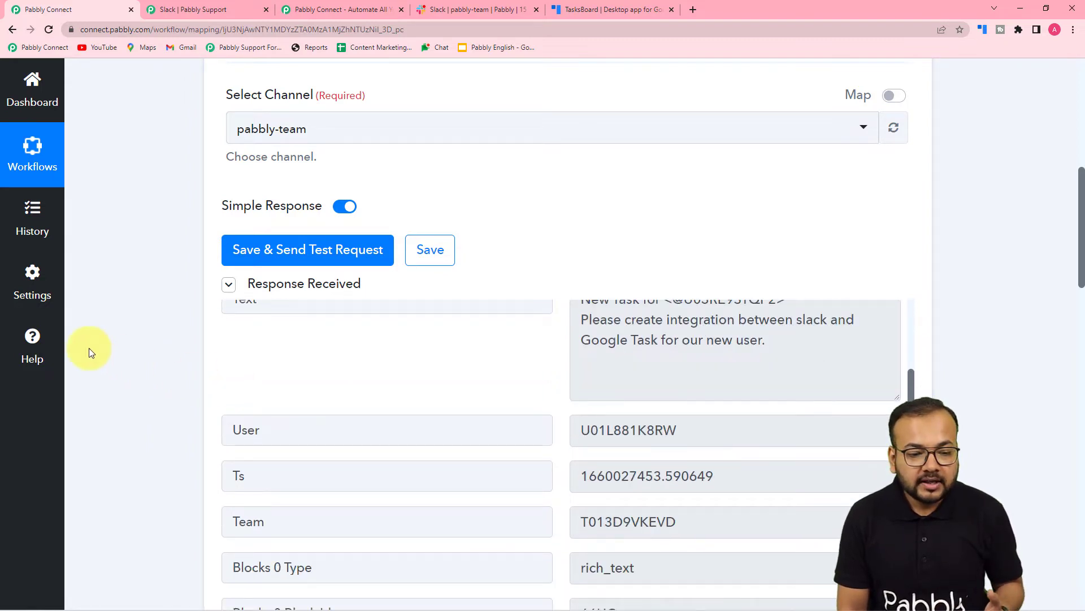
Insert a new action step between the Slack New Message trigger and the Google Tasks Create Task action
scroll(91, 351, "down", 3)
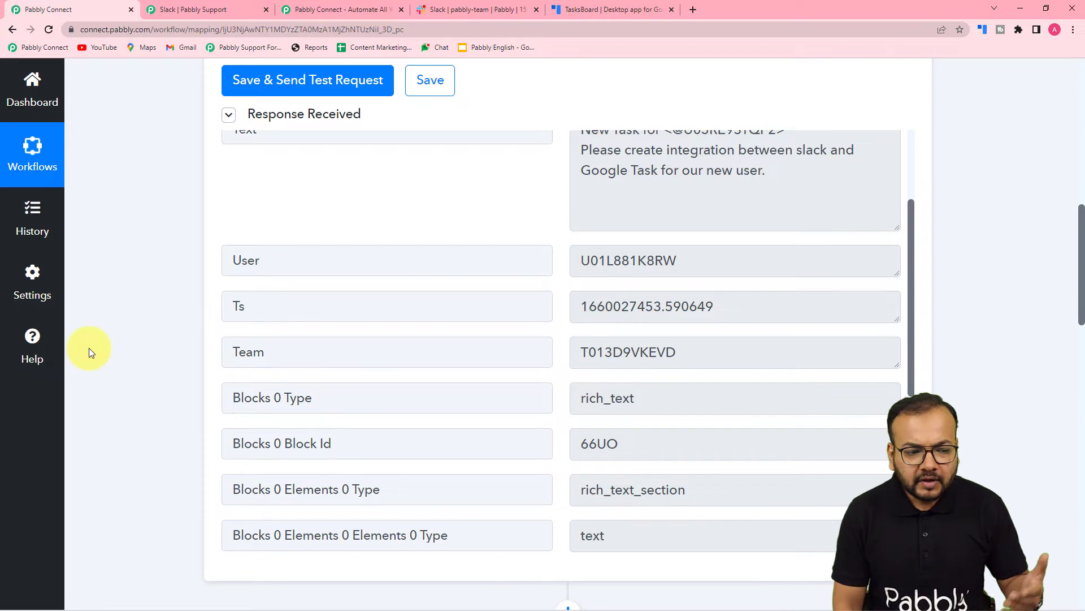
scroll(90, 348, "down", 3)
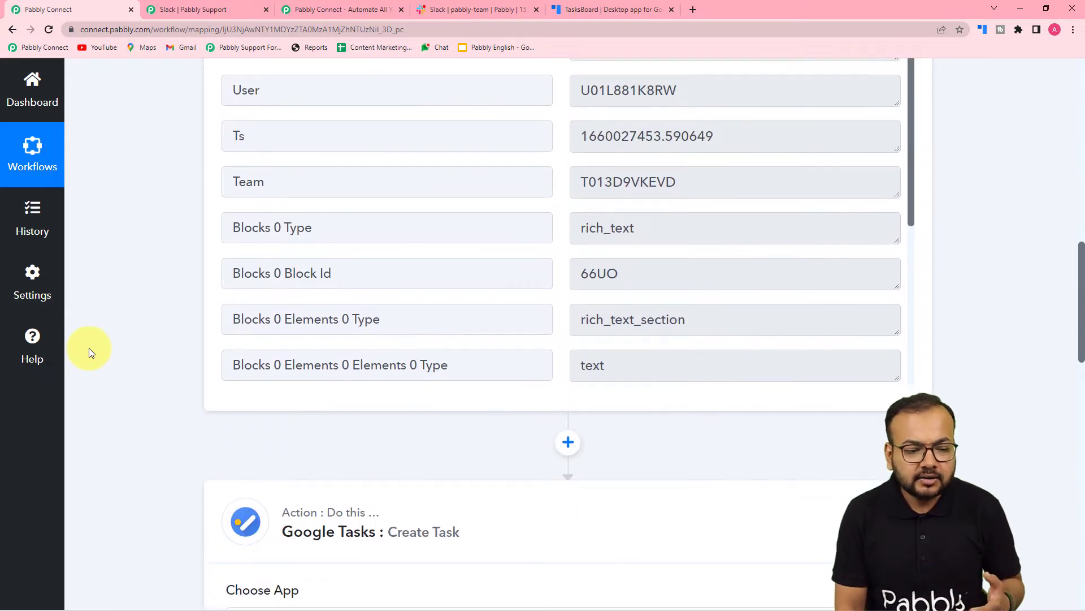
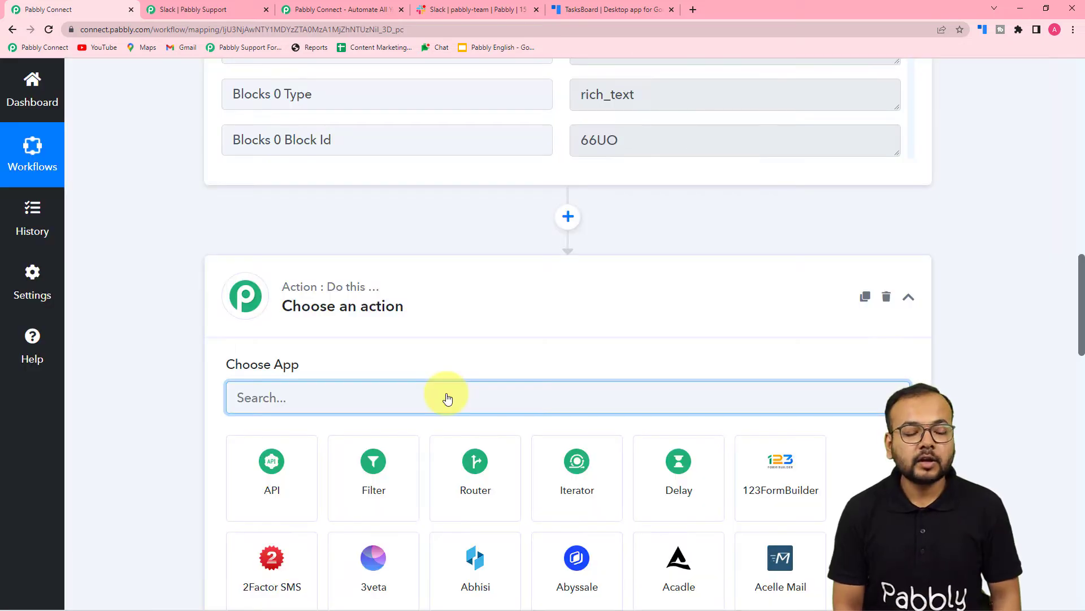
scroll(444, 339, "down", 1)
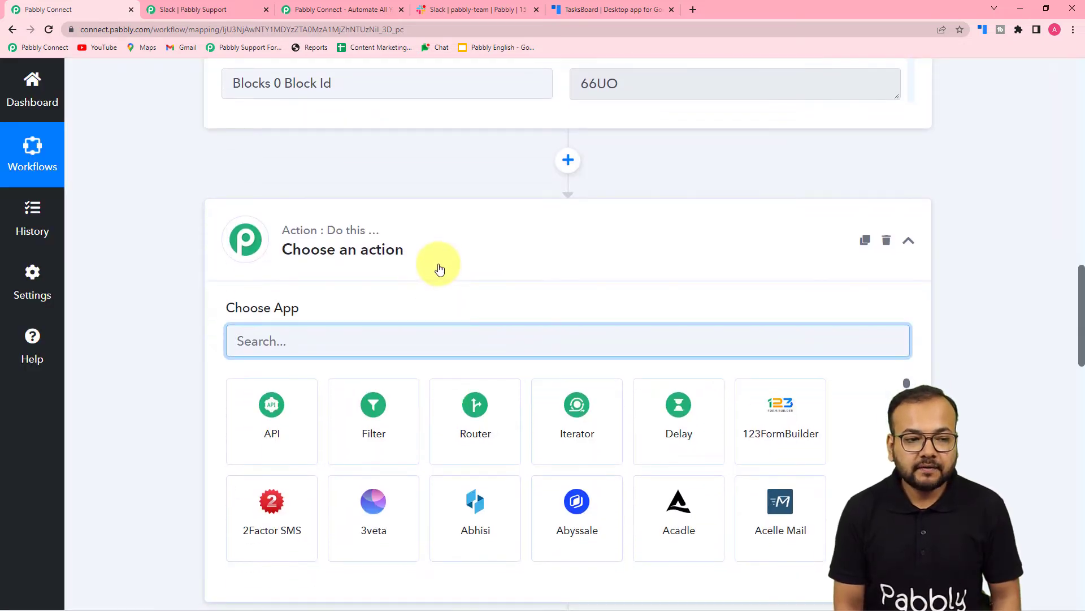
Compare the user mention in Slack's pabbly-team message with the text and user ID values in the Pabbly Connect trigger response
left_click(467, 7)
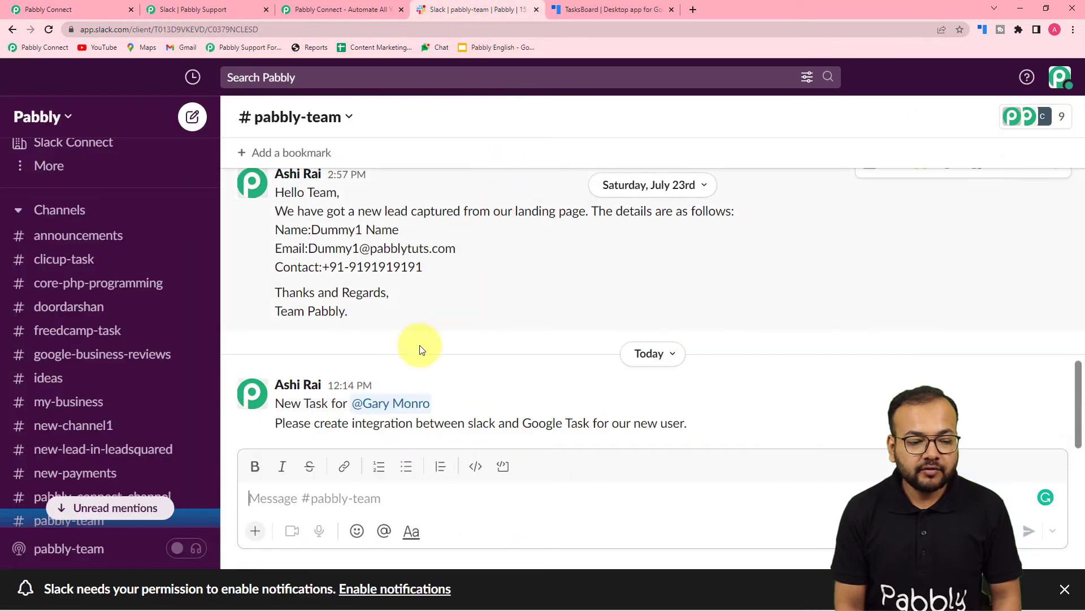
left_click(87, 7)
scroll(176, 232, "up", 4)
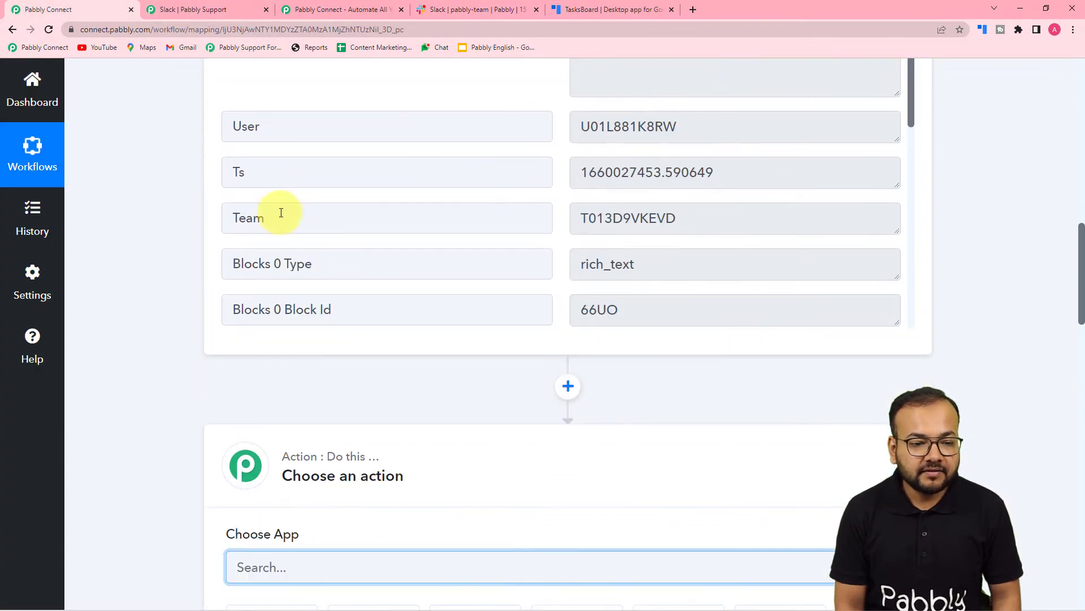
scroll(562, 135, "up", 1)
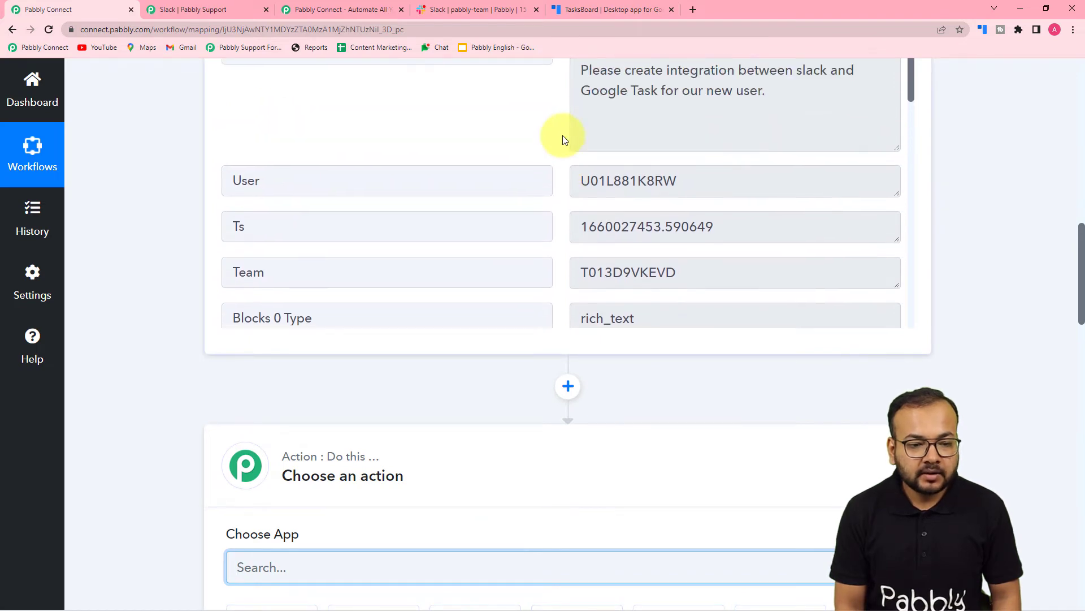
scroll(562, 134, "up", 4)
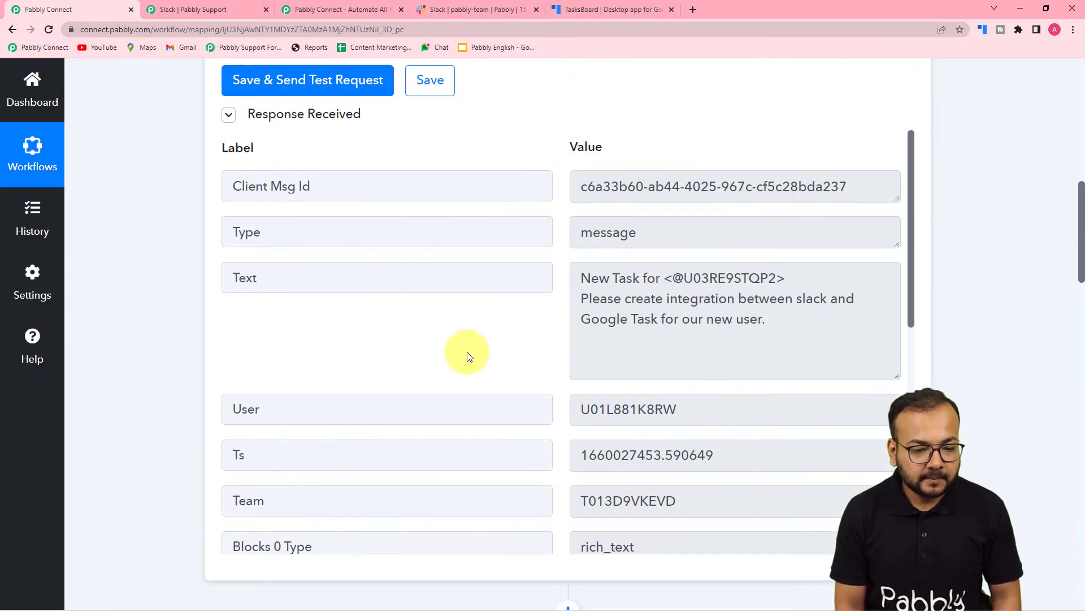
scroll(466, 351, "down", 8)
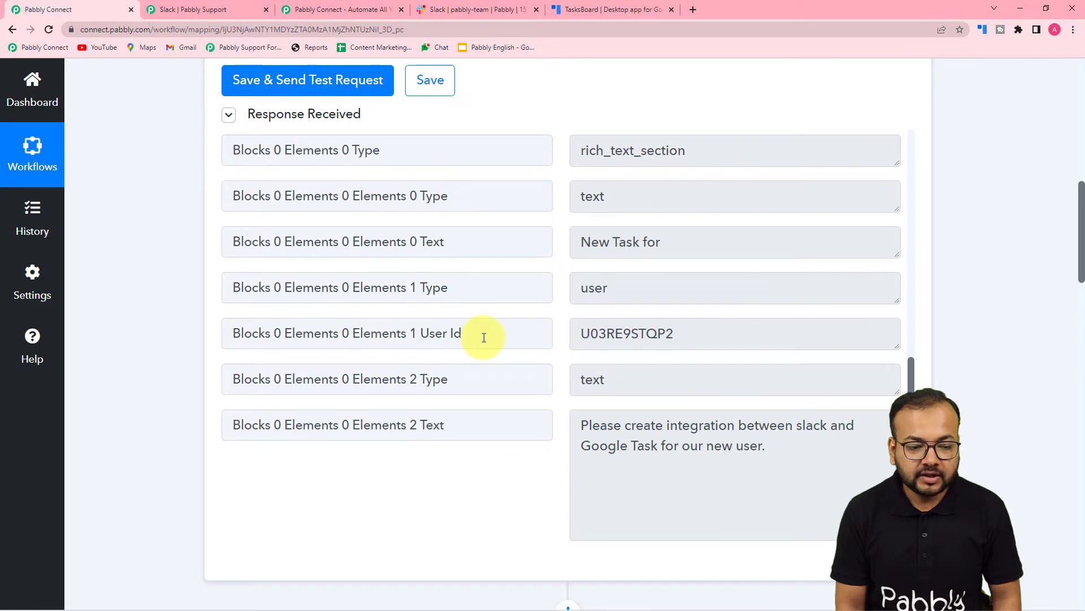
Search for slack and choose Slack as the app for the new action step
scroll(157, 311, "down", 8)
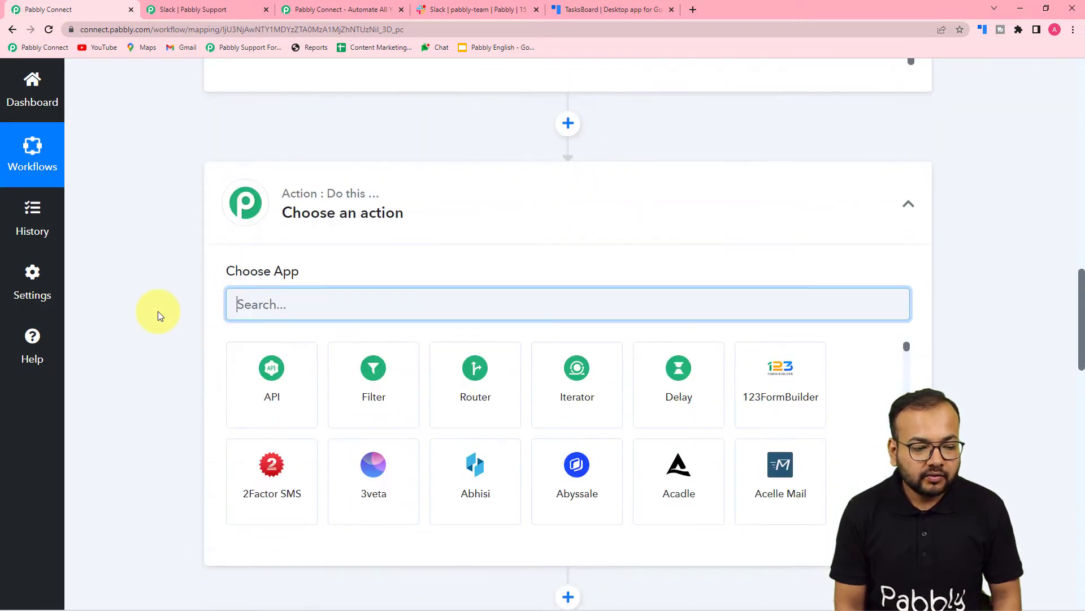
type("lack")
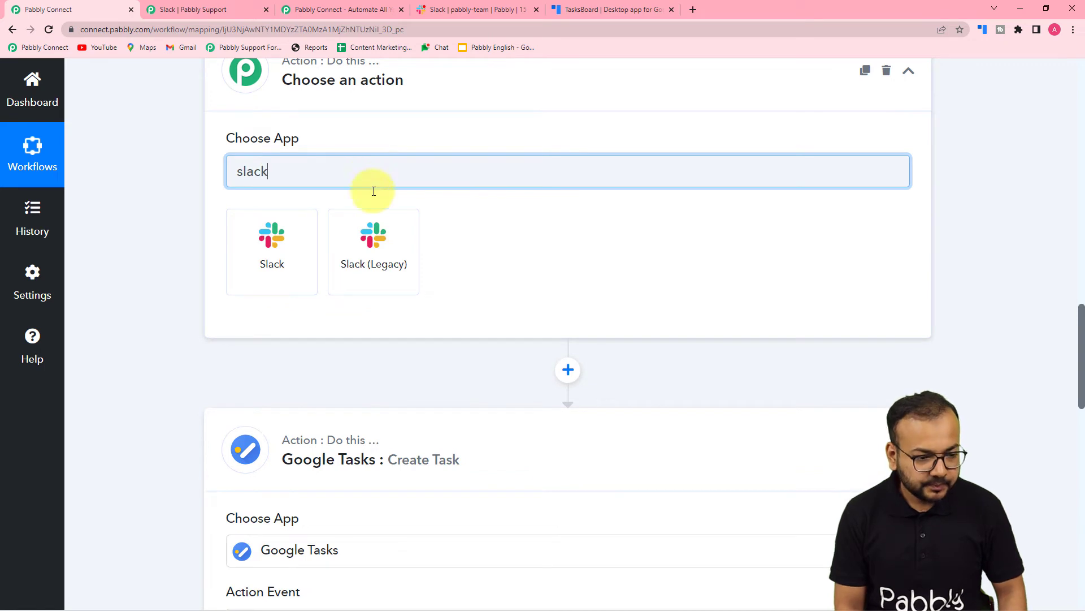
left_click(269, 249)
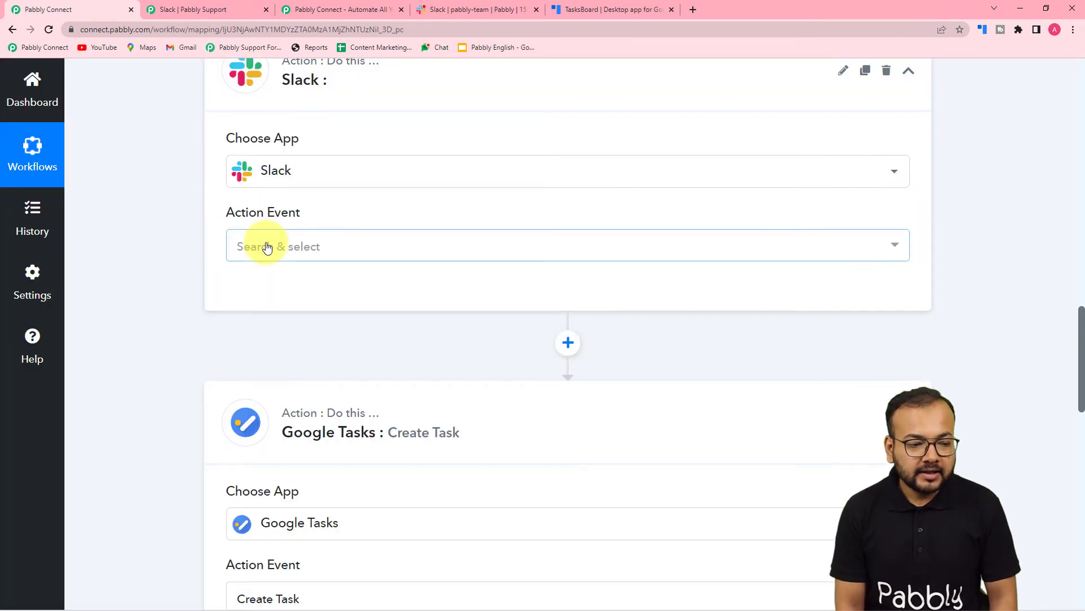
Set the Slack action's event to Get User by Id and connect it through the existing connection Slack #117
left_click(267, 247)
scroll(322, 436, "down", 7)
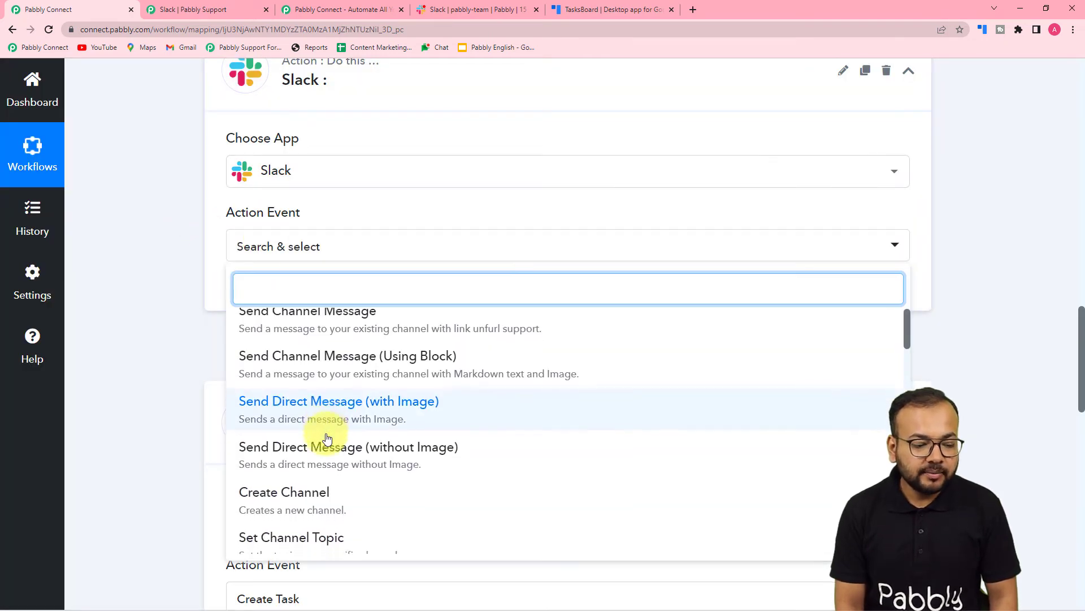
scroll(327, 437, "down", 4)
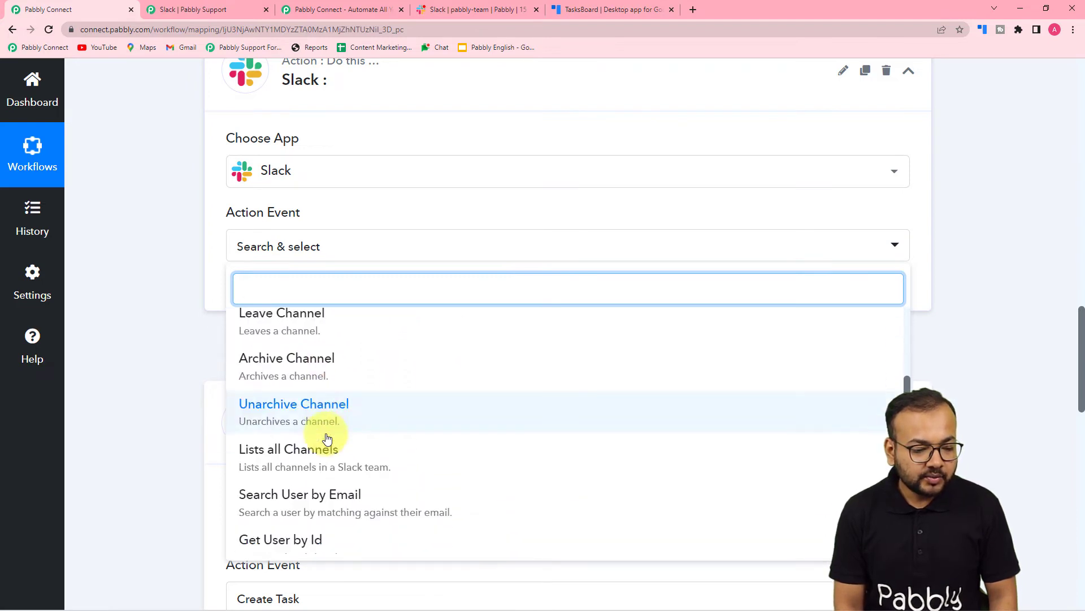
scroll(325, 433, "down", 7)
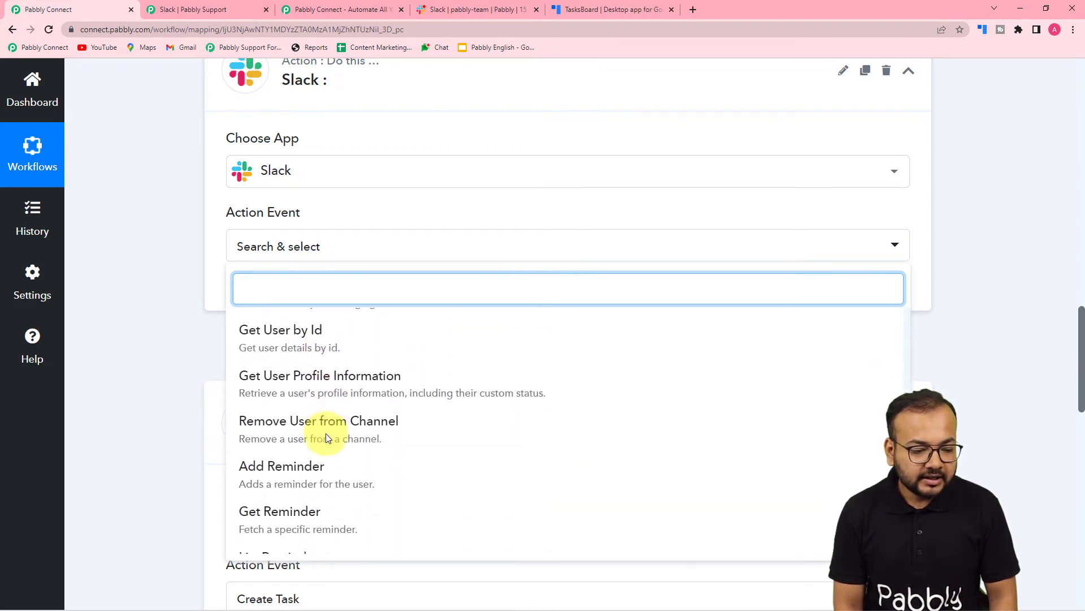
scroll(327, 437, "down", 5)
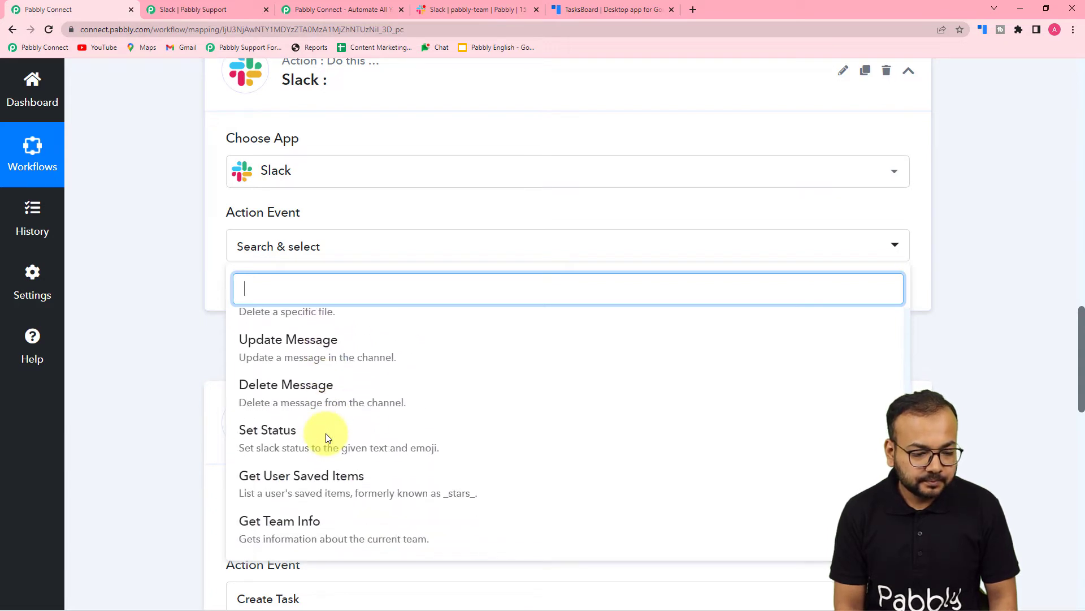
scroll(325, 433, "up", 7)
scroll(327, 438, "up", 6)
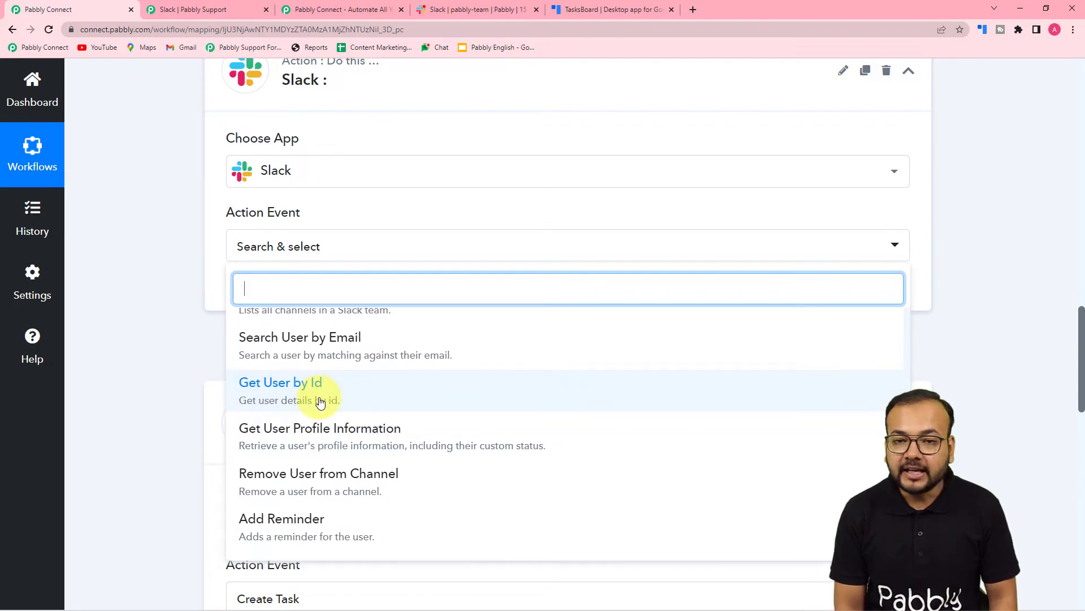
left_click(299, 402)
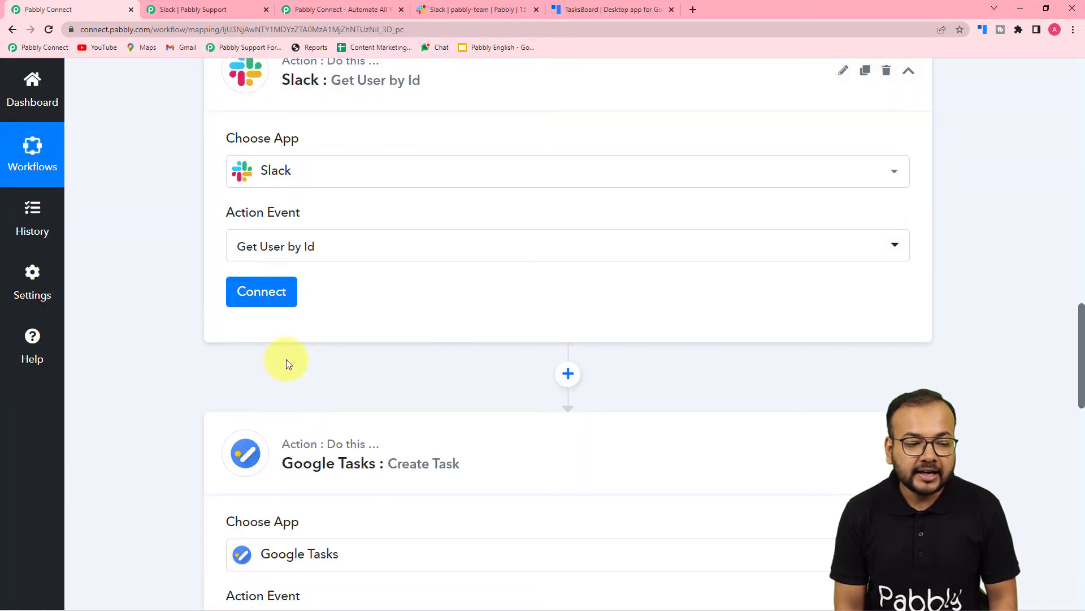
left_click(262, 303)
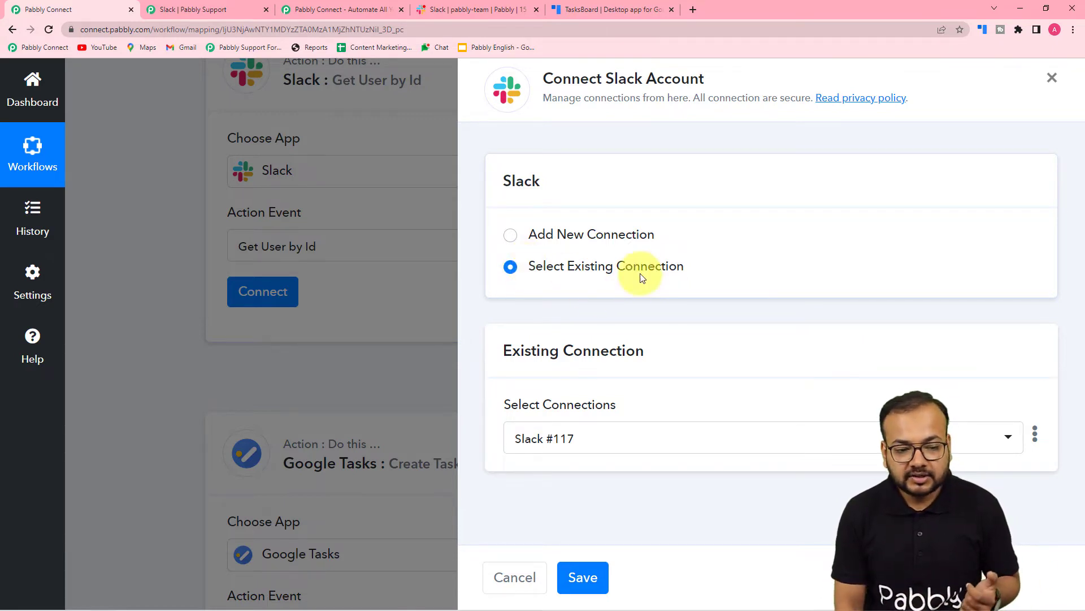
left_click(585, 580)
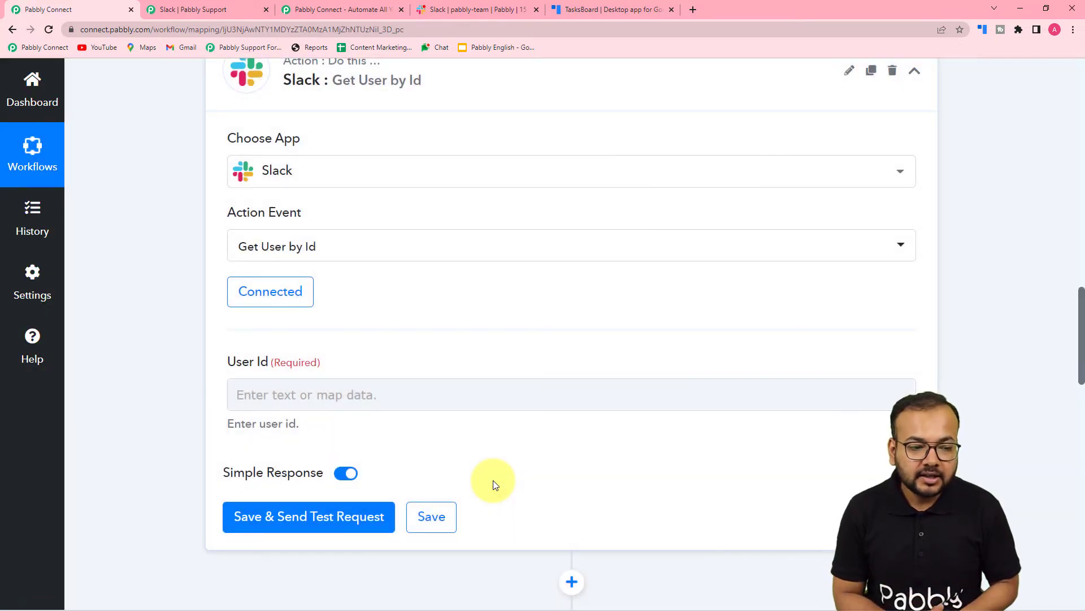
Map the action's User Id to the trigger's Blocks 0 Elements 0 Elements 1 User Id value, and save and send a test request
scroll(339, 339, "down", 2)
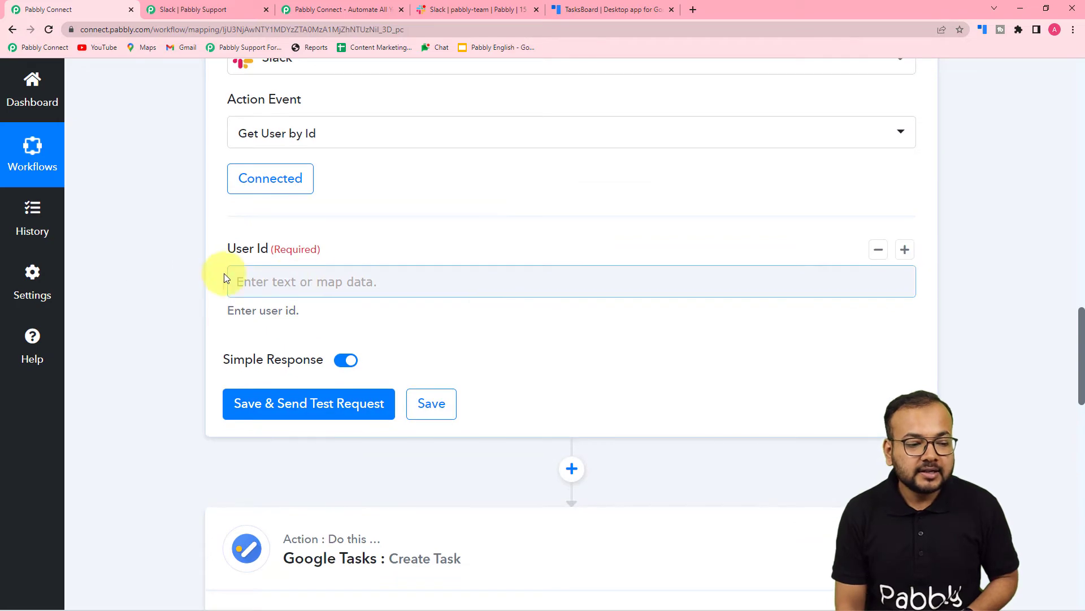
scroll(520, 308, "up", 15)
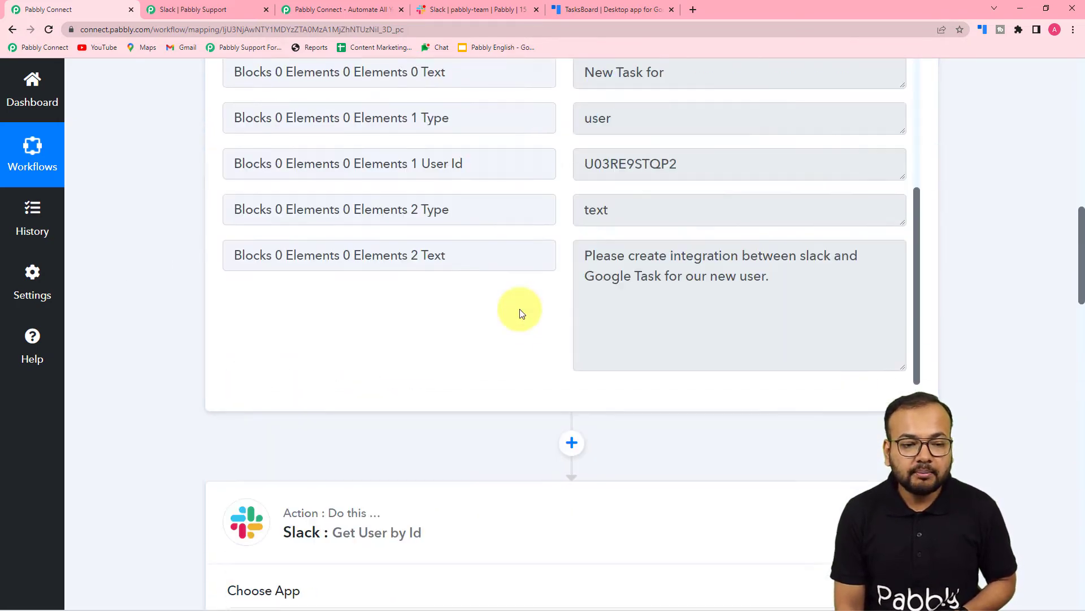
scroll(495, 400, "up", 2)
scroll(495, 401, "down", 2)
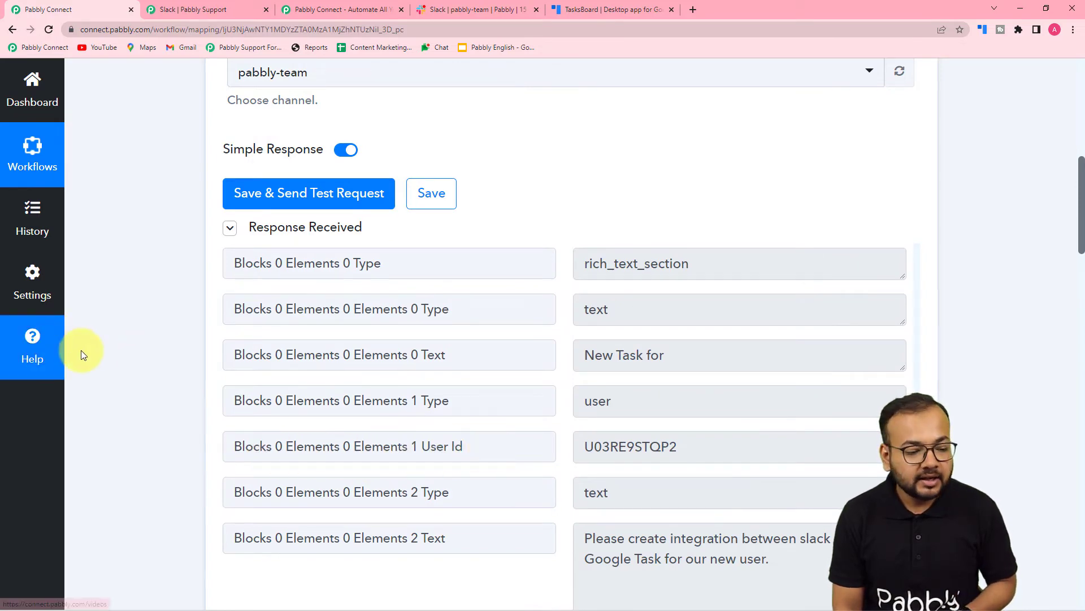
scroll(121, 356, "down", 15)
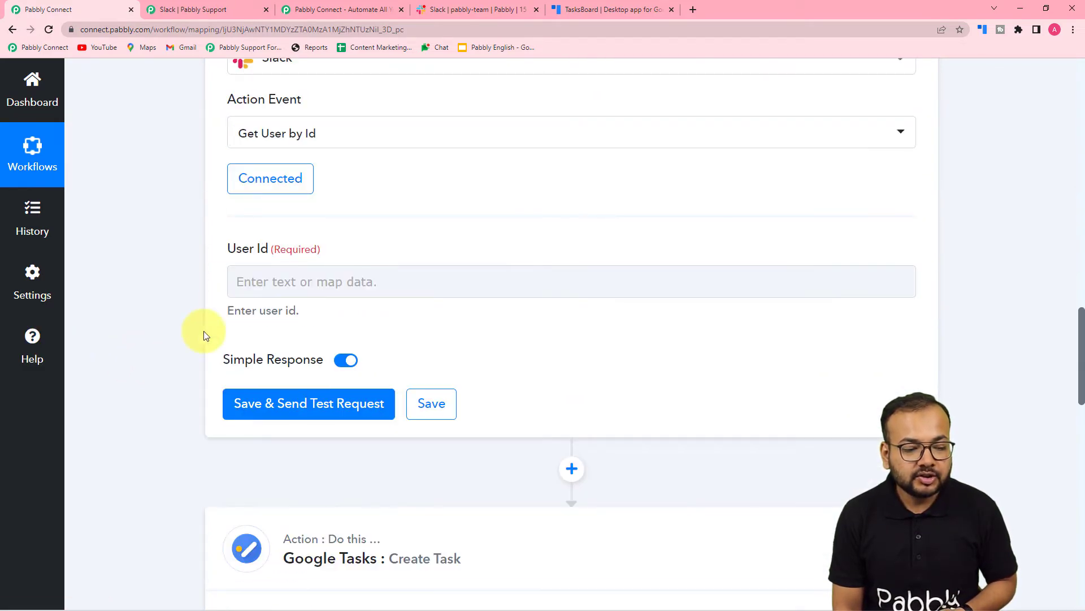
left_click(245, 281)
scroll(247, 283, "down", 2)
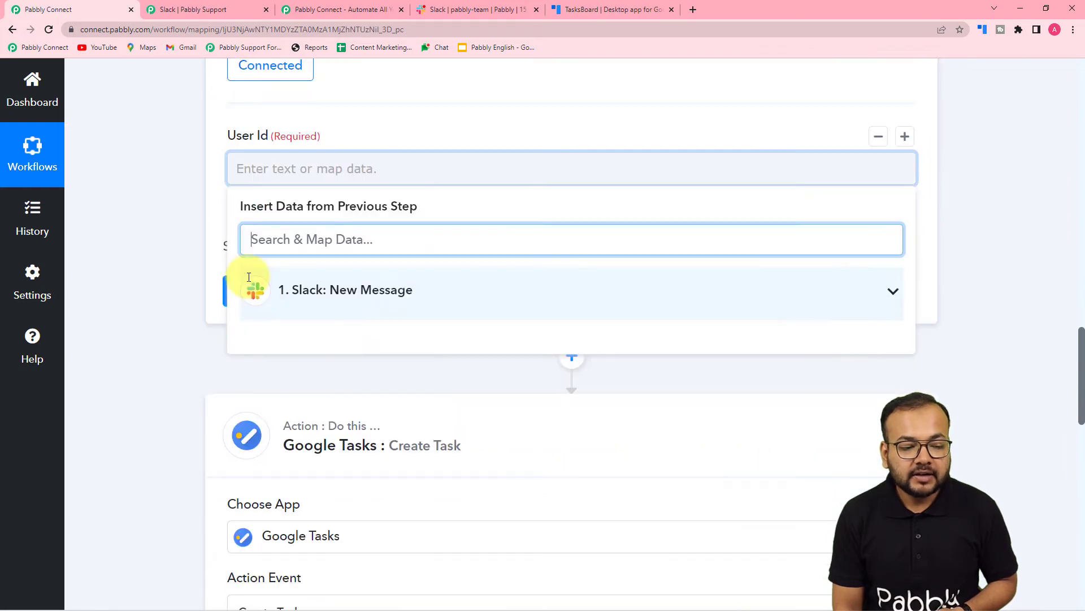
left_click(477, 306)
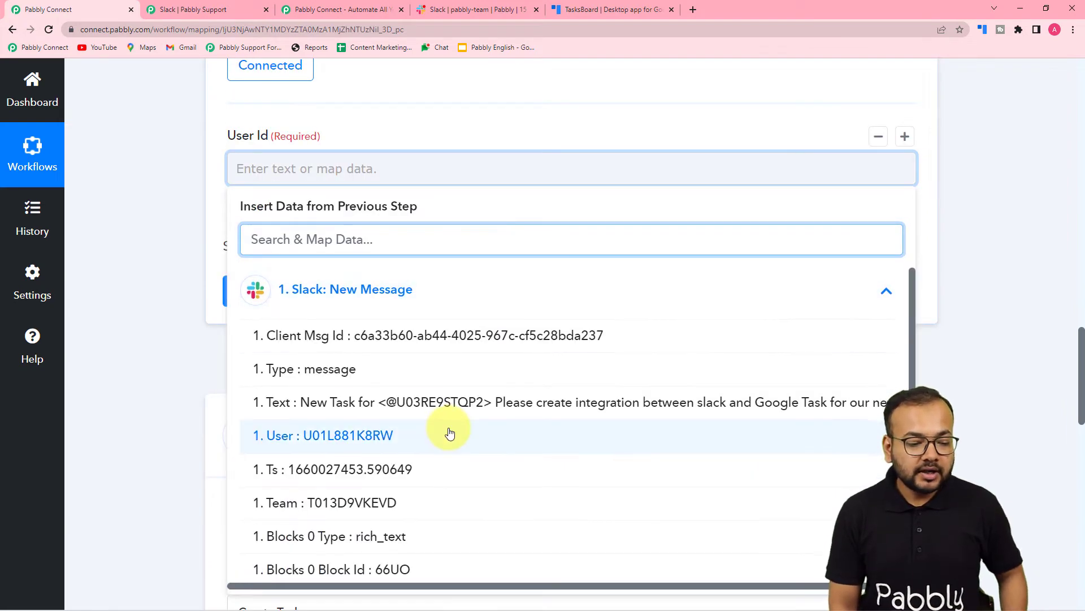
scroll(446, 432, "down", 4)
scroll(449, 433, "down", 3)
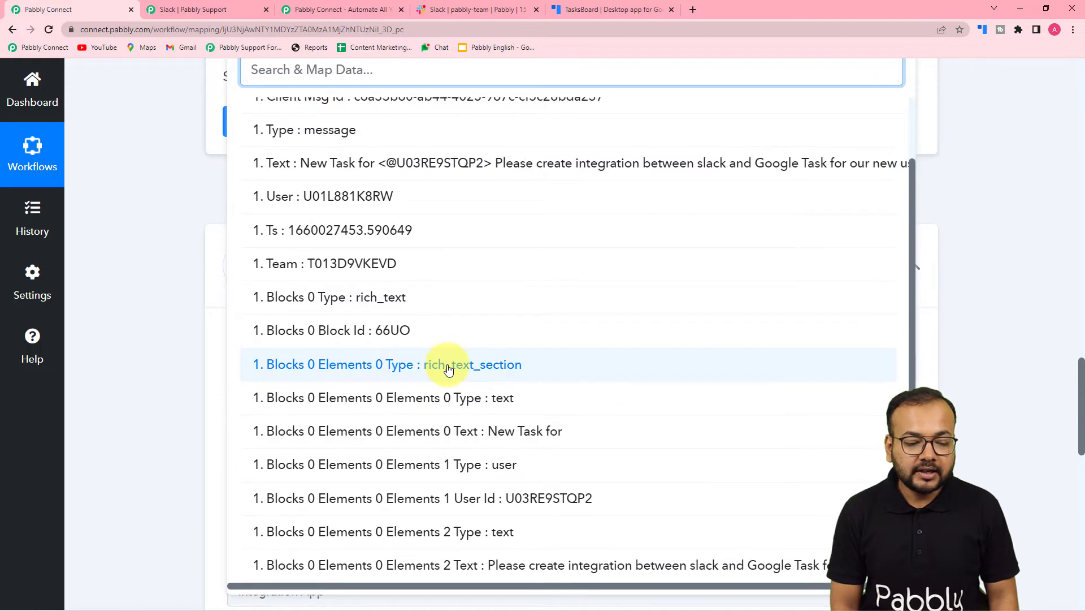
left_click(432, 506)
scroll(153, 250, "up", 3)
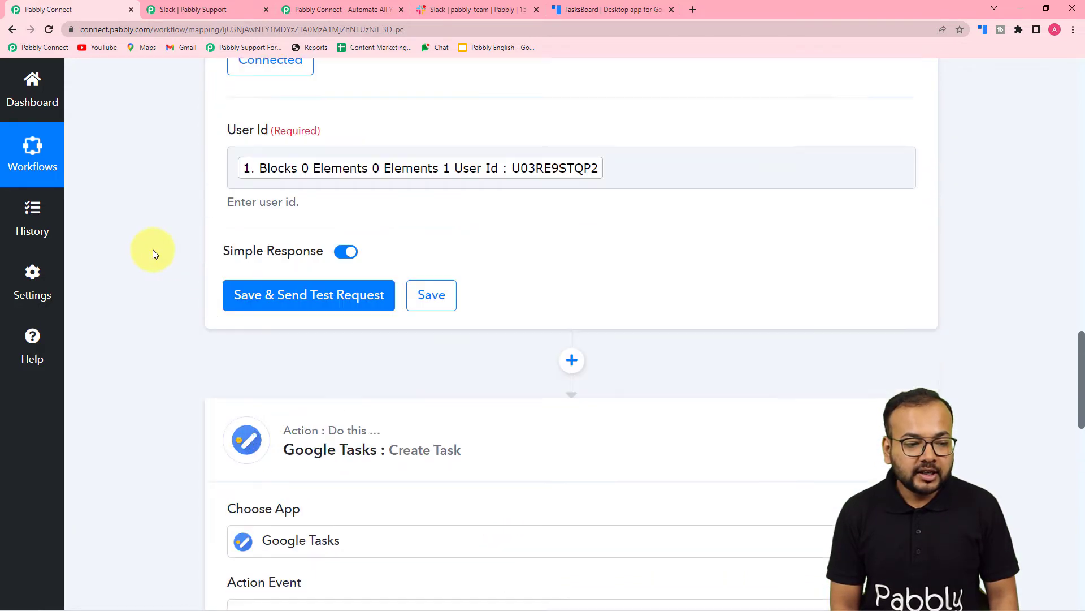
scroll(153, 249, "up", 1)
left_click(237, 357)
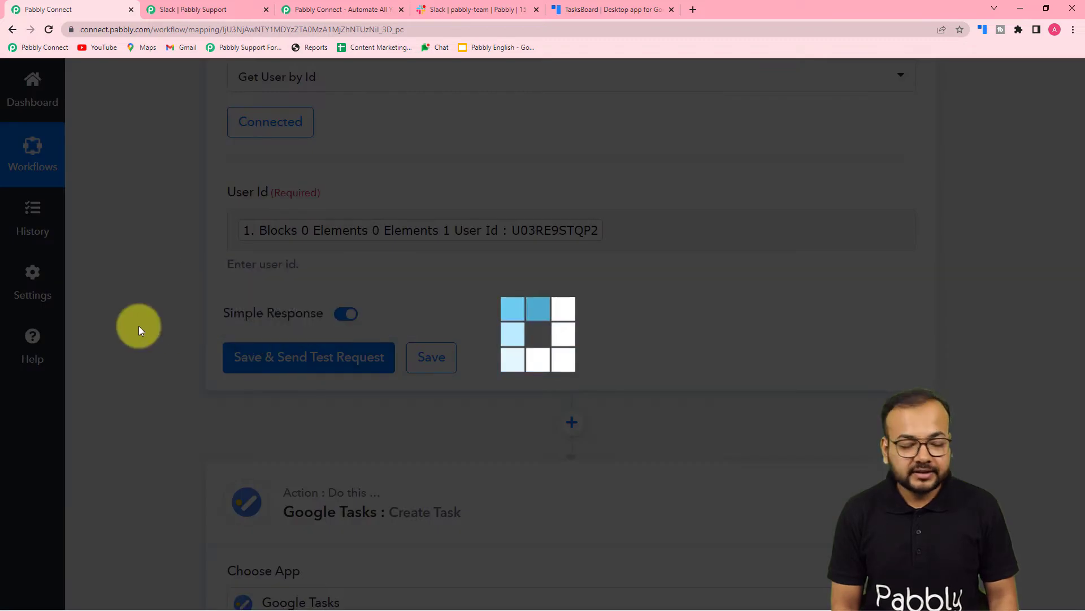
Examine the Get User by Id response for the mentioned user's name, email and other profile details
scroll(138, 325, "down", 2)
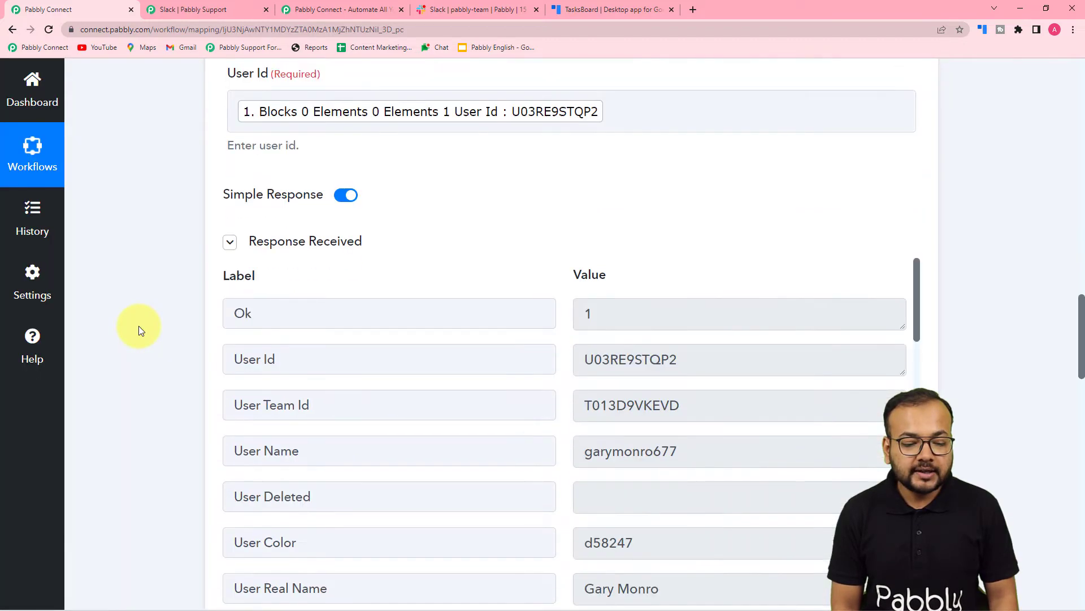
scroll(138, 326, "down", 2)
scroll(138, 325, "down", 1)
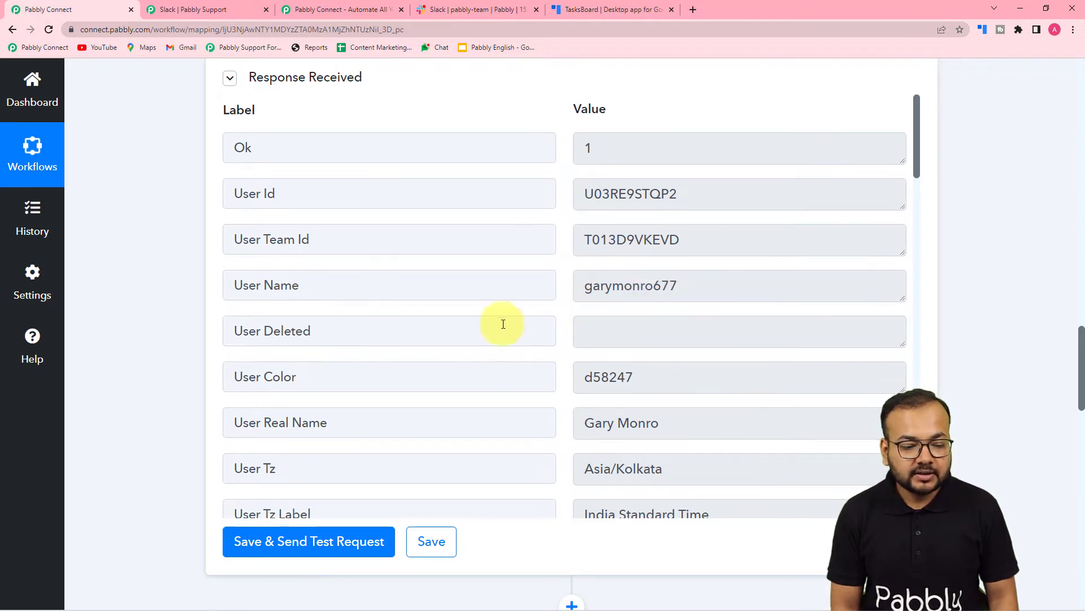
scroll(502, 322, "down", 3)
scroll(410, 299, "down", 12)
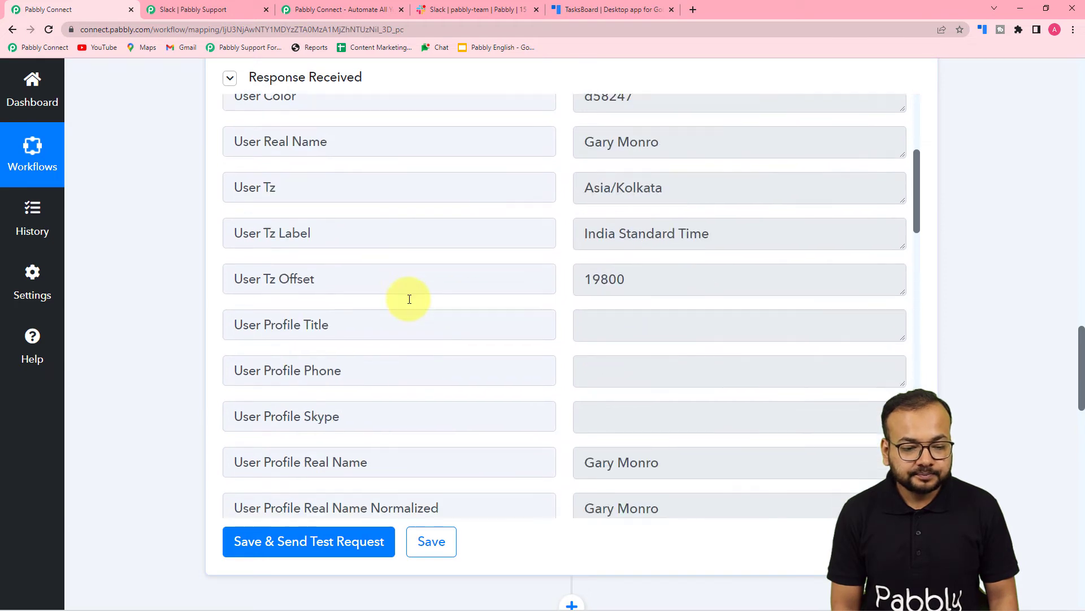
scroll(409, 299, "down", 3)
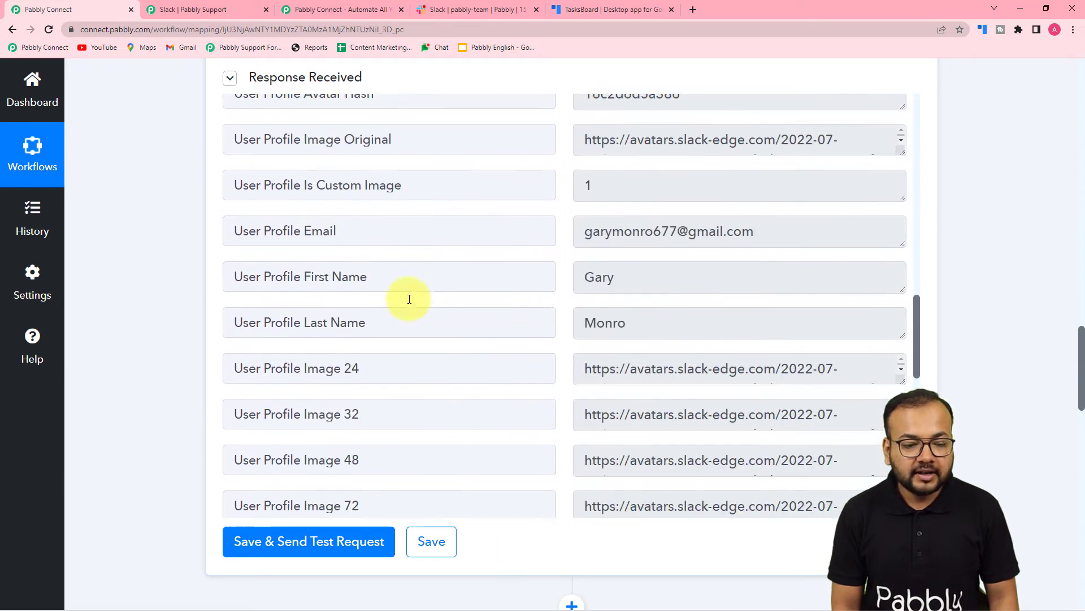
scroll(297, 283, "down", 3)
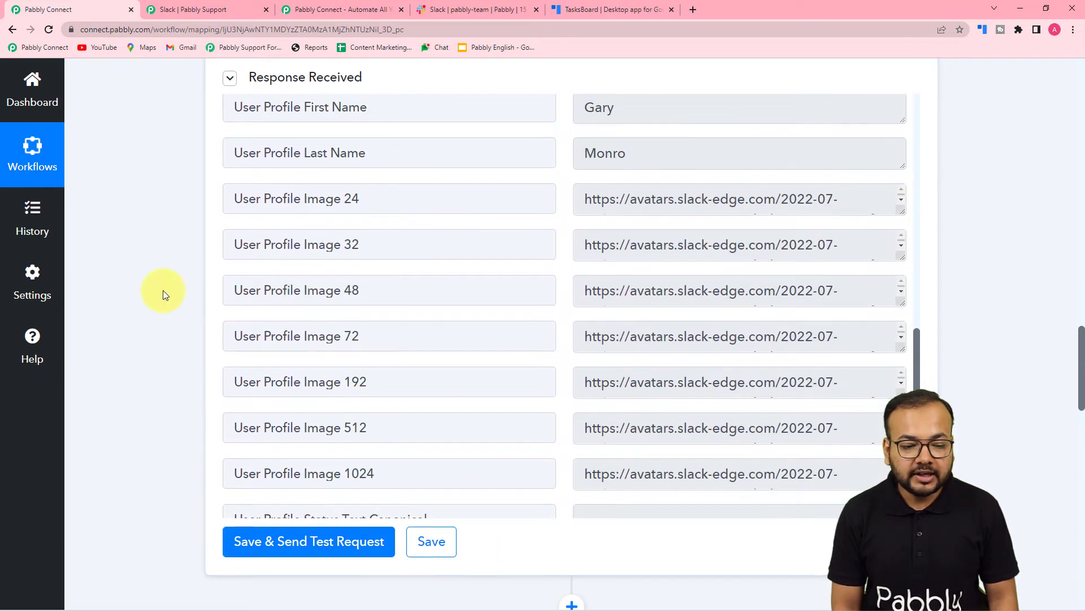
scroll(163, 292, "down", 5)
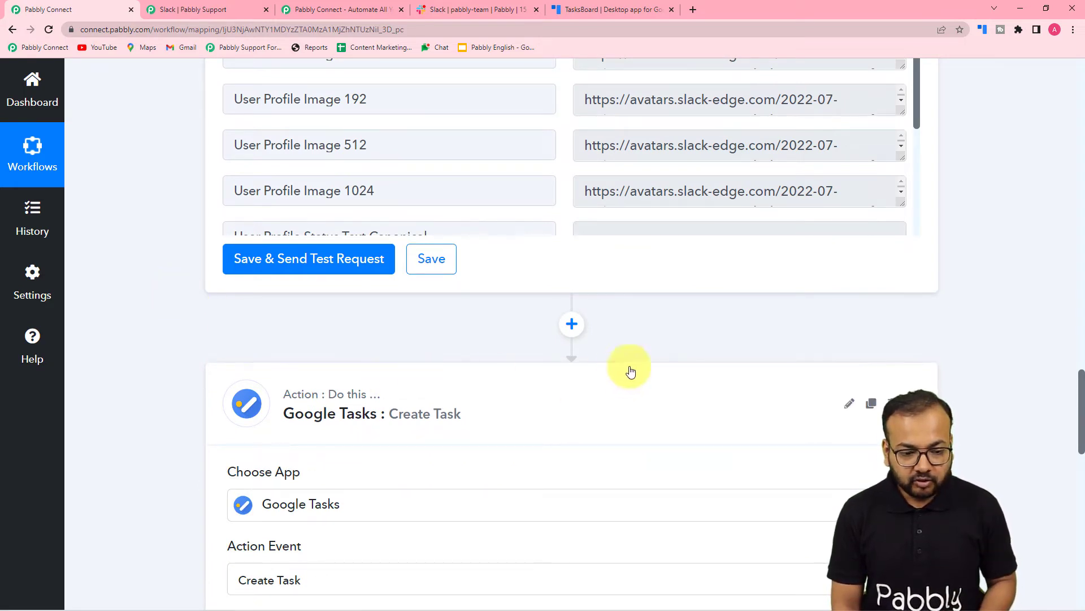
Insert a new action step before the Google Tasks action and choose Date/Time Formatter as its app
left_click(572, 323)
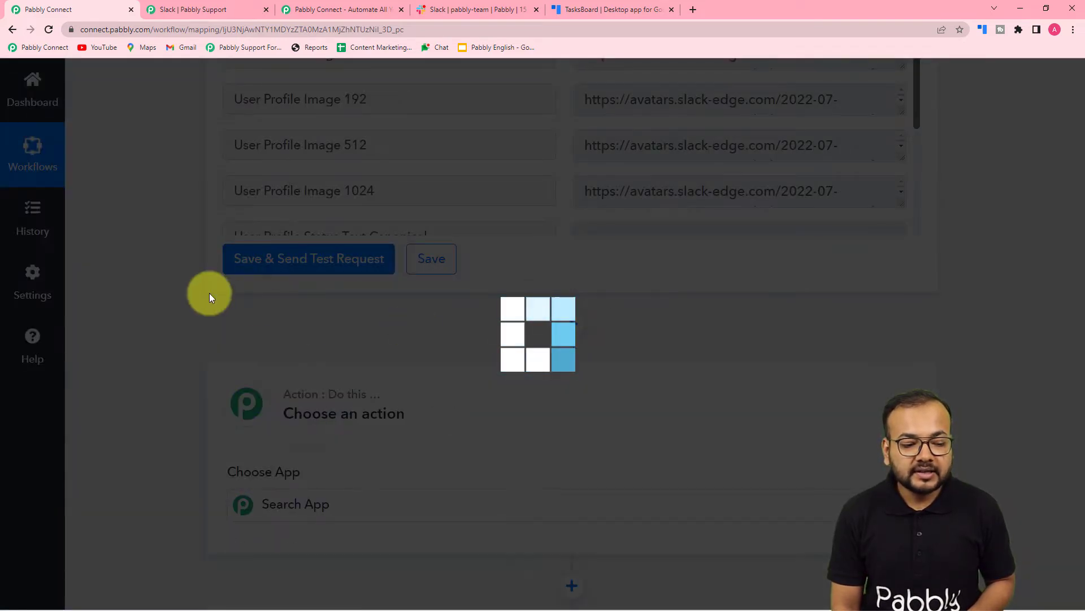
scroll(209, 292, "down", 5)
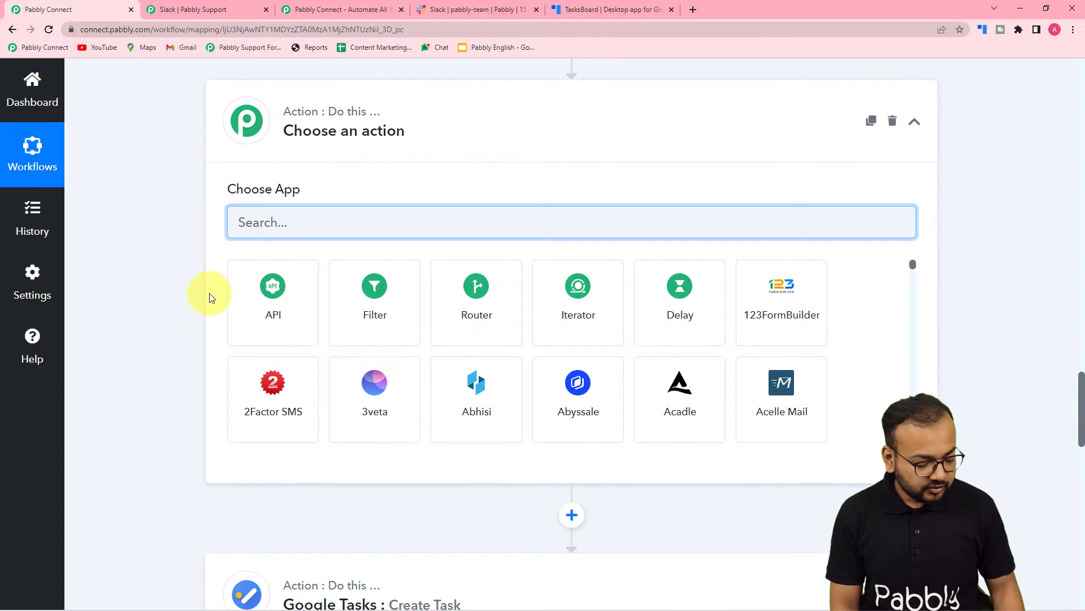
type("date")
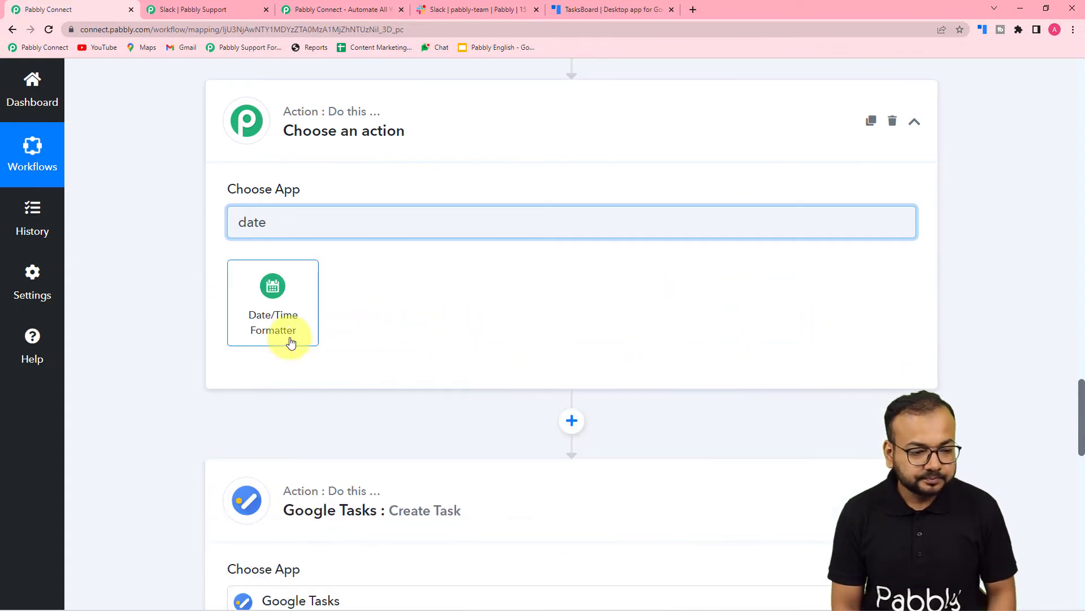
left_click(291, 341)
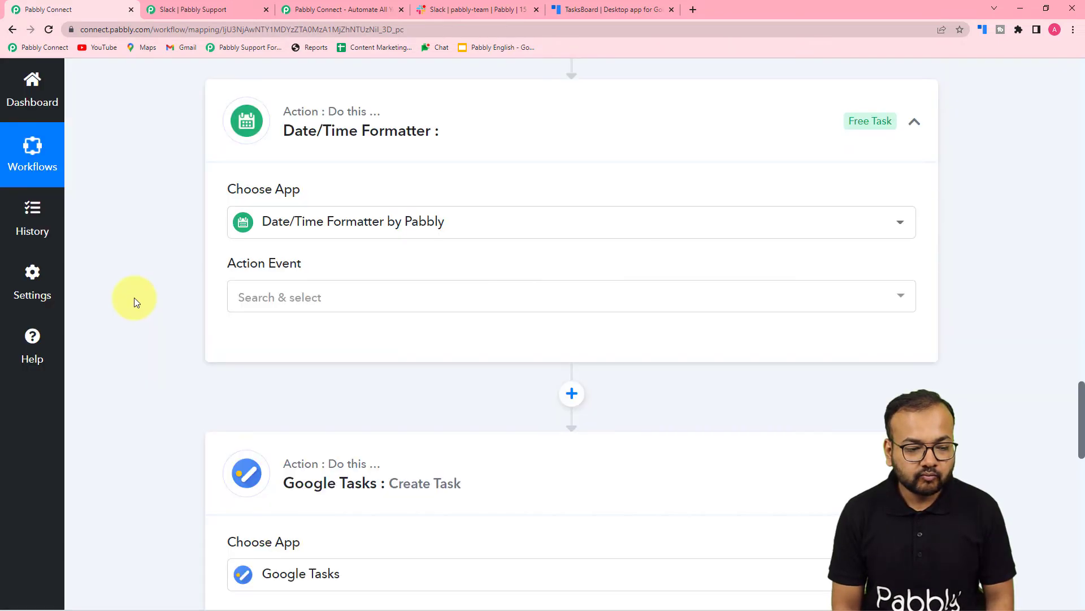
scroll(134, 297, "down", 1)
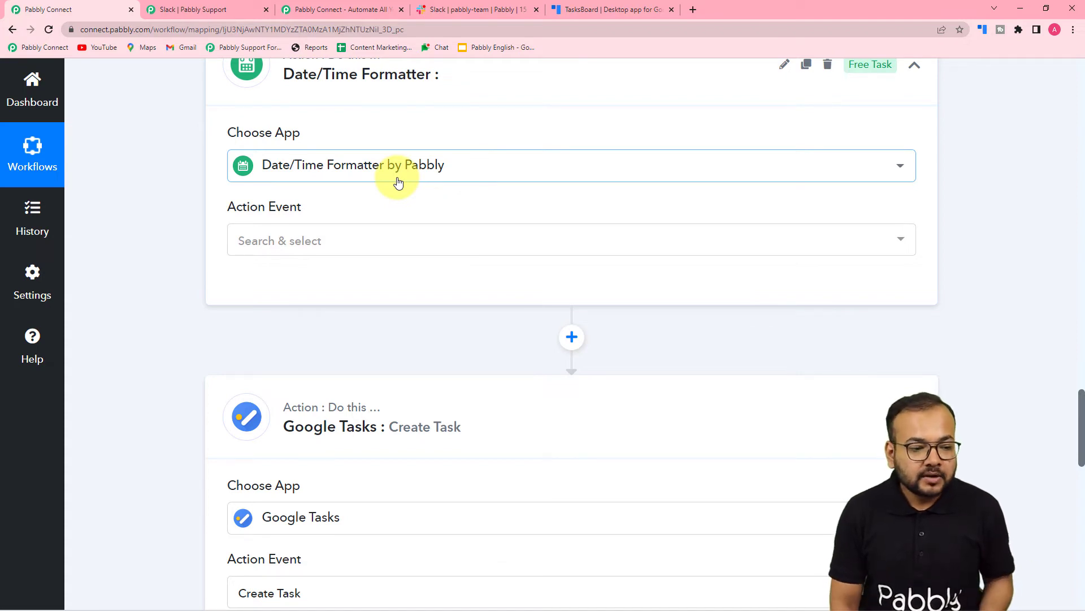
Check the new task message in Slack's pabbly-team channel, and set the Date/Time Formatter event to Modify Current Date and connect it
left_click(483, 10)
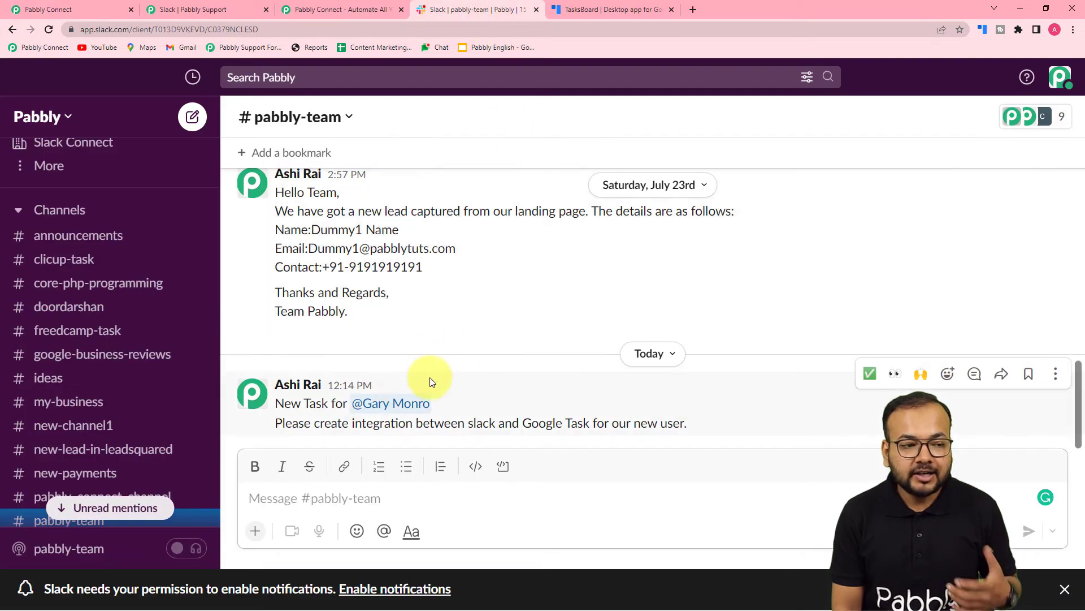
left_click(63, 9)
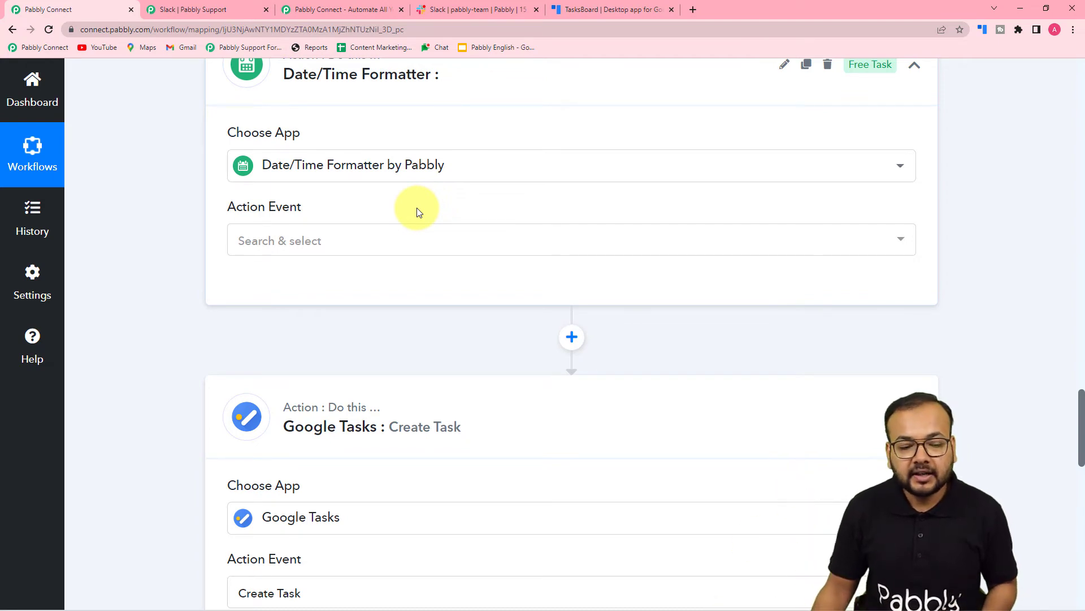
left_click(250, 249)
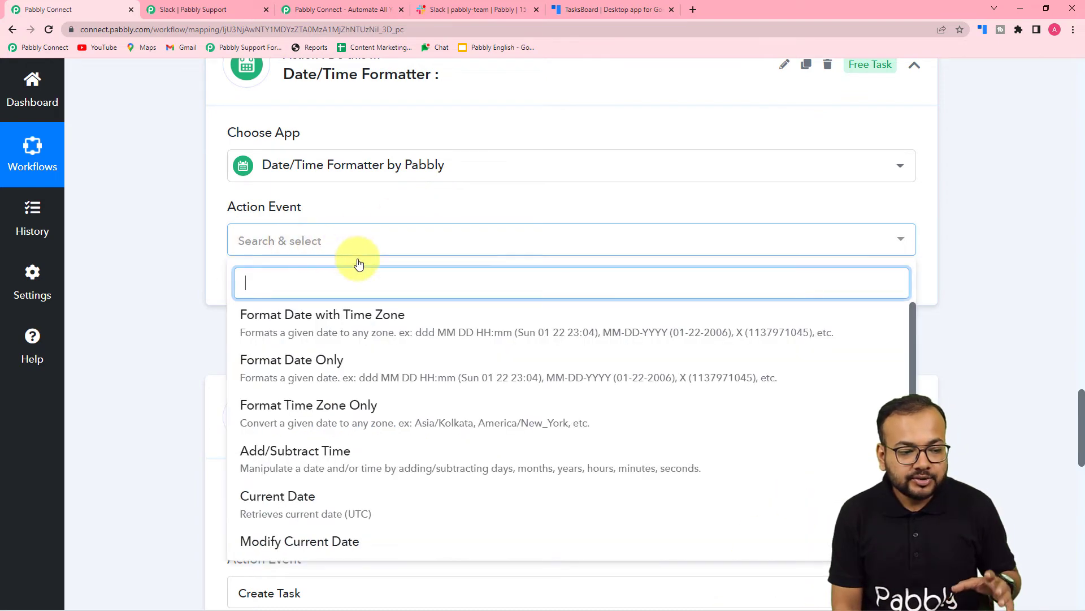
scroll(365, 373, "down", 1)
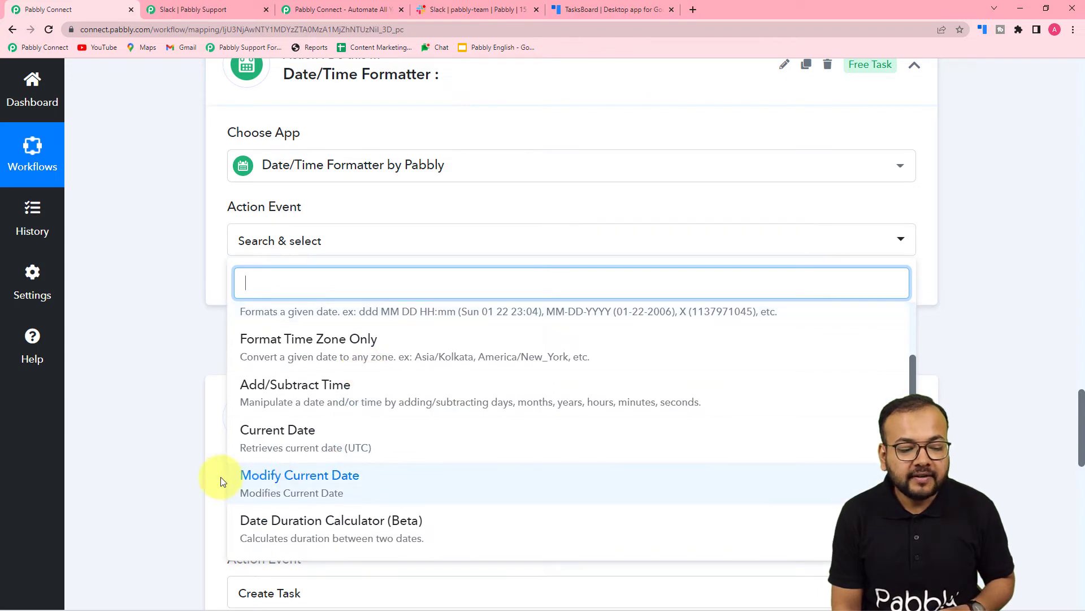
left_click(310, 476)
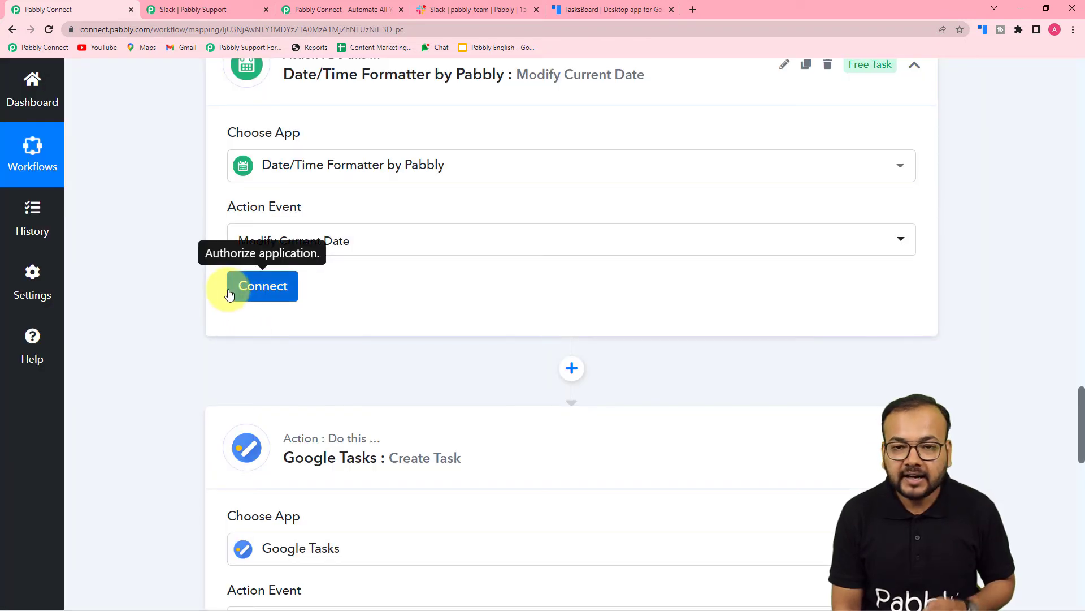
left_click(239, 304)
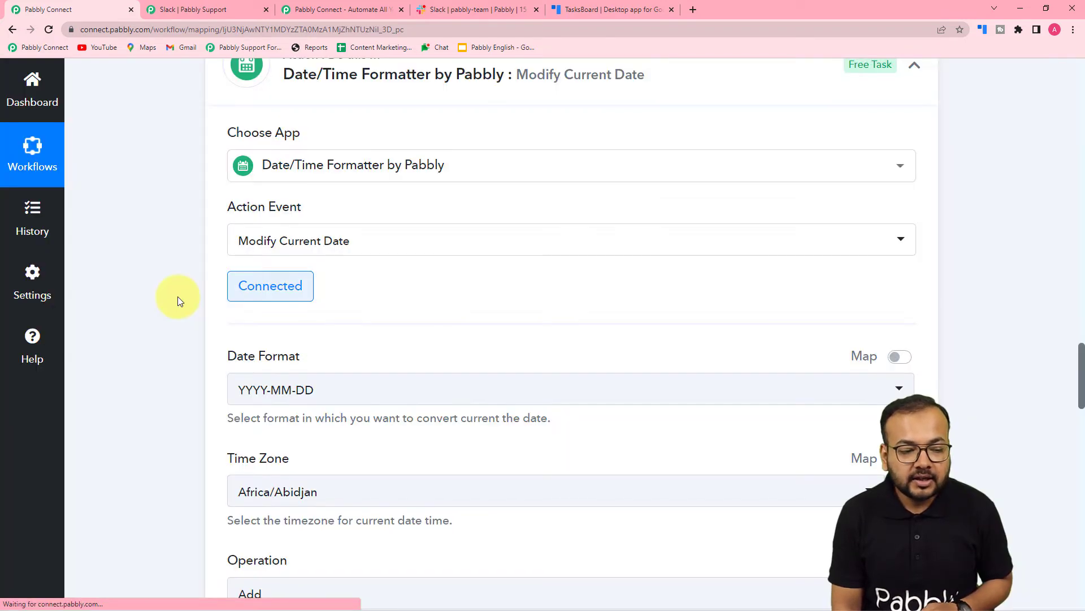
Check the due date format Google Tasks expects and set the formatter's Date Format to YYYY-MM-DDTHH:mm:ssZ
scroll(178, 296, "down", 3)
scroll(177, 296, "down", 2)
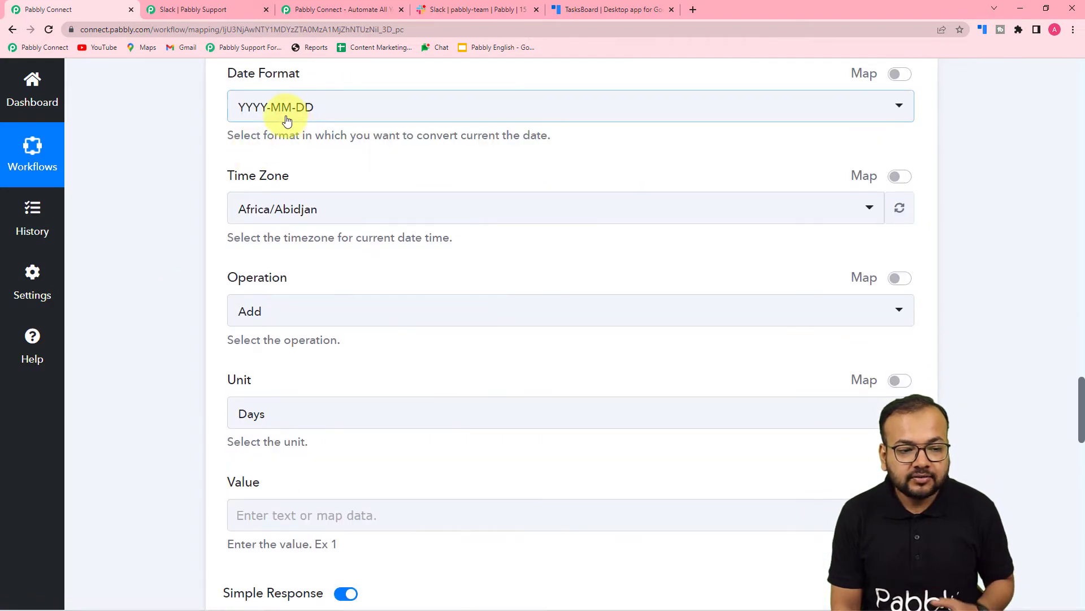
scroll(133, 191, "down", 10)
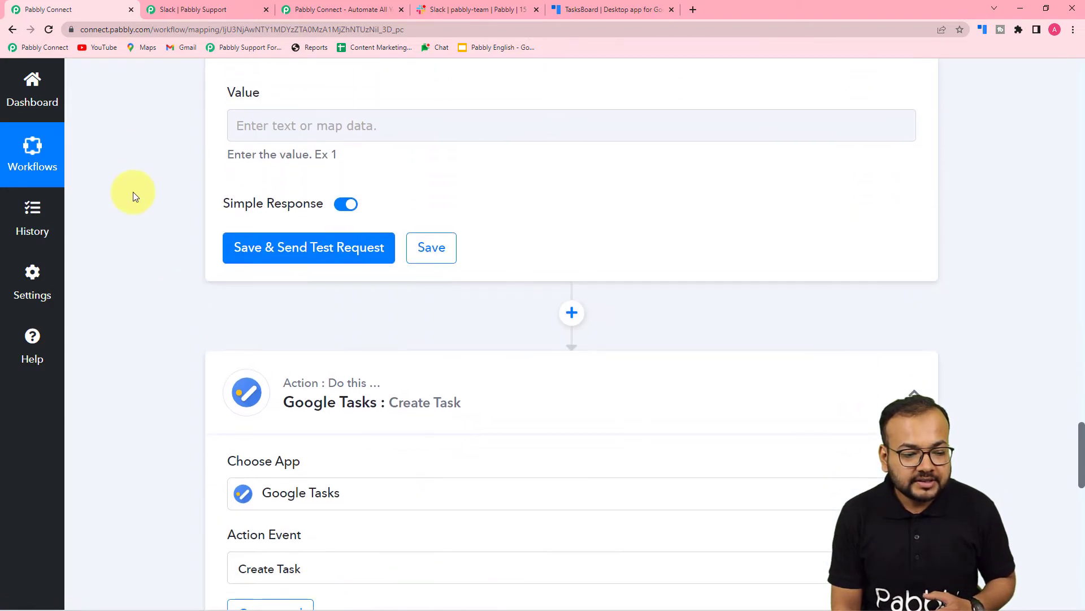
scroll(133, 192, "down", 7)
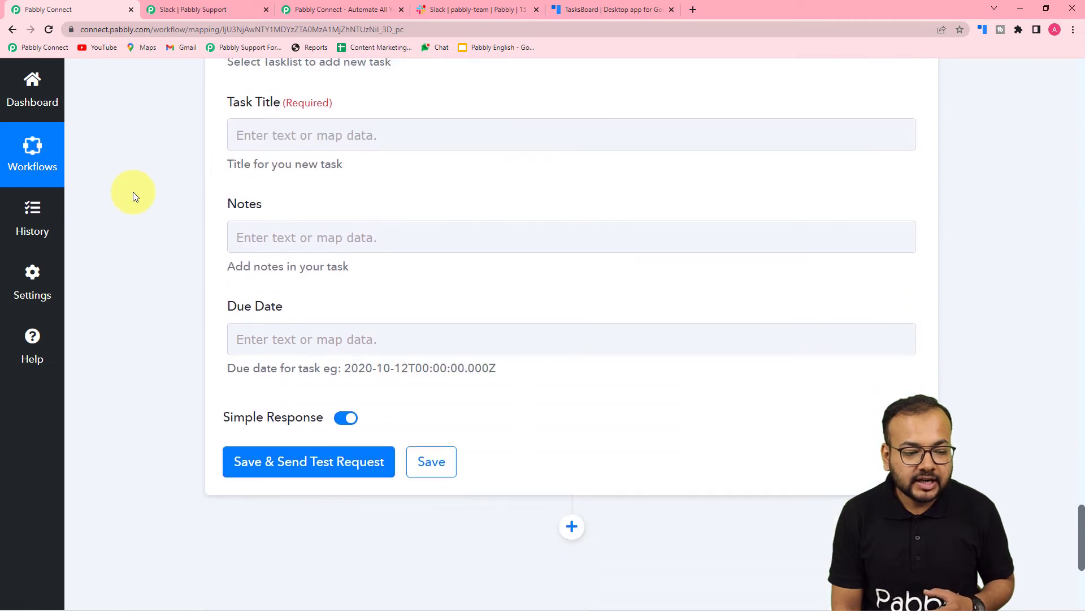
scroll(133, 192, "down", 2)
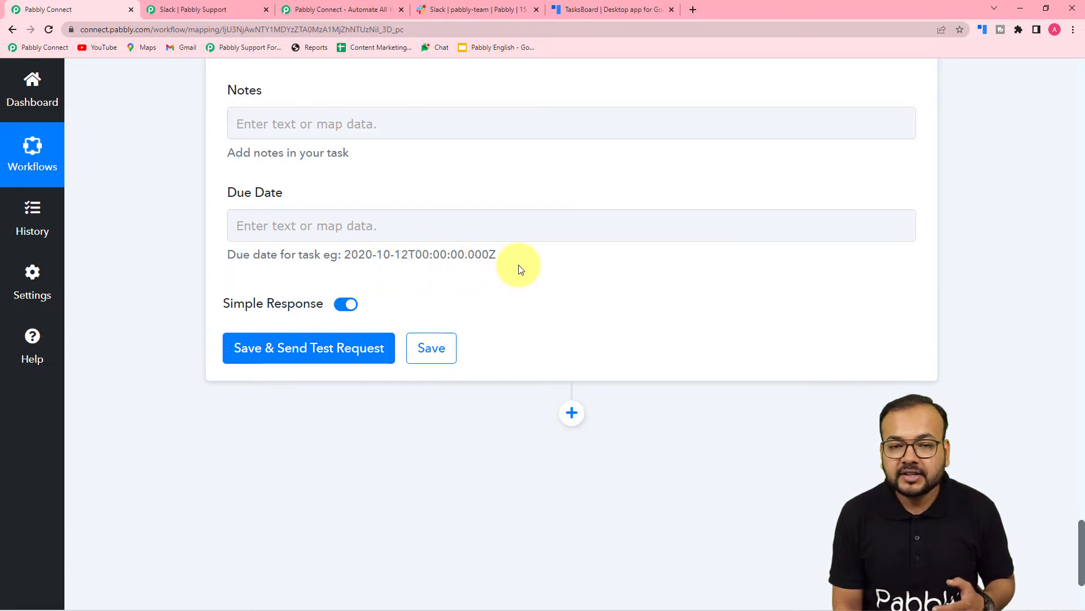
scroll(198, 277, "up", 20)
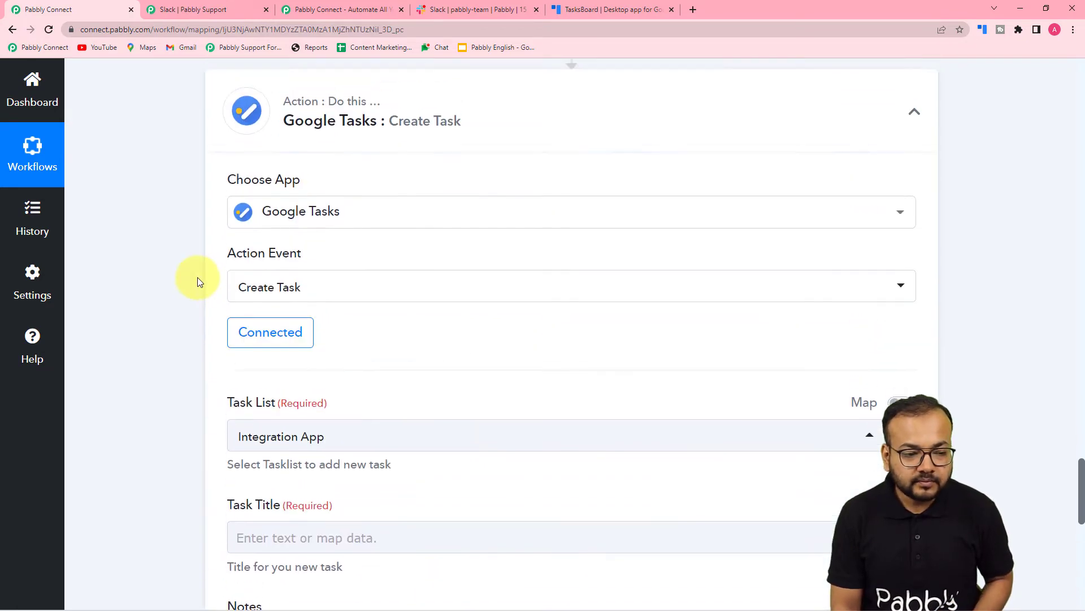
scroll(198, 277, "up", 1)
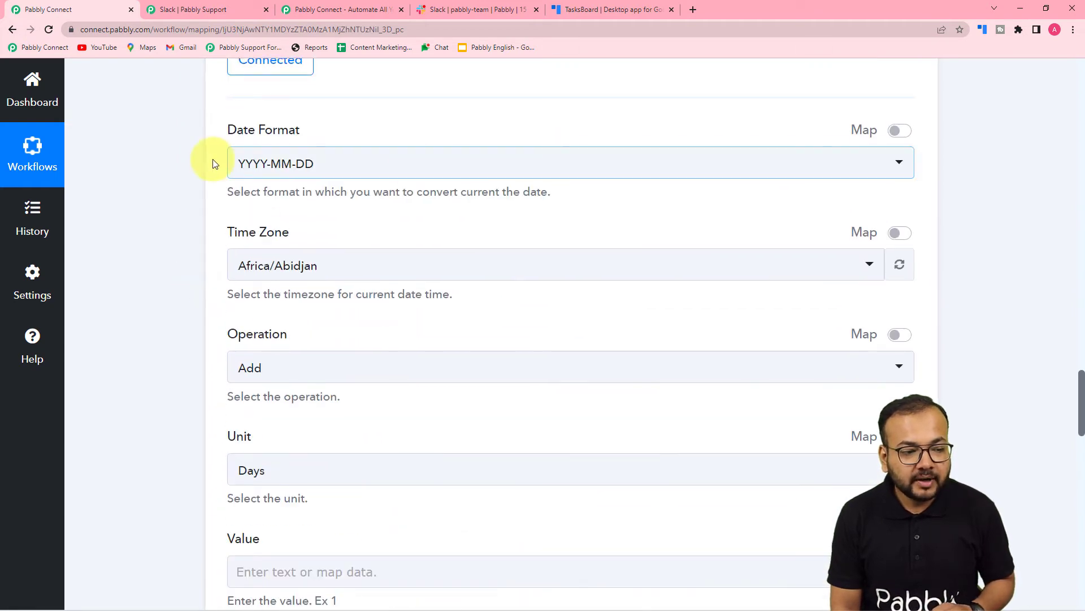
left_click(381, 177)
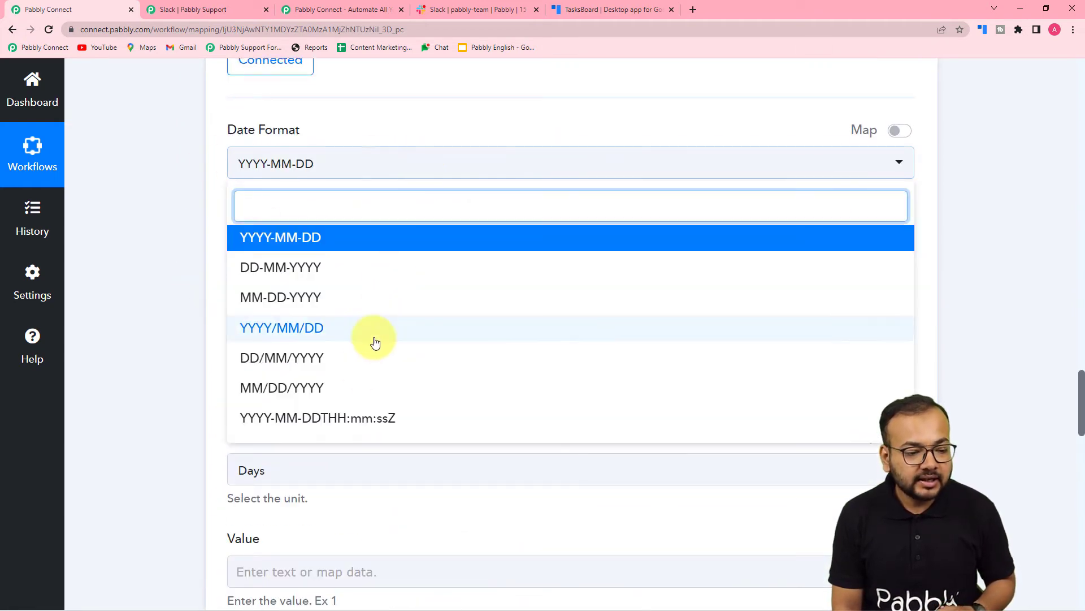
scroll(376, 342, "down", 2)
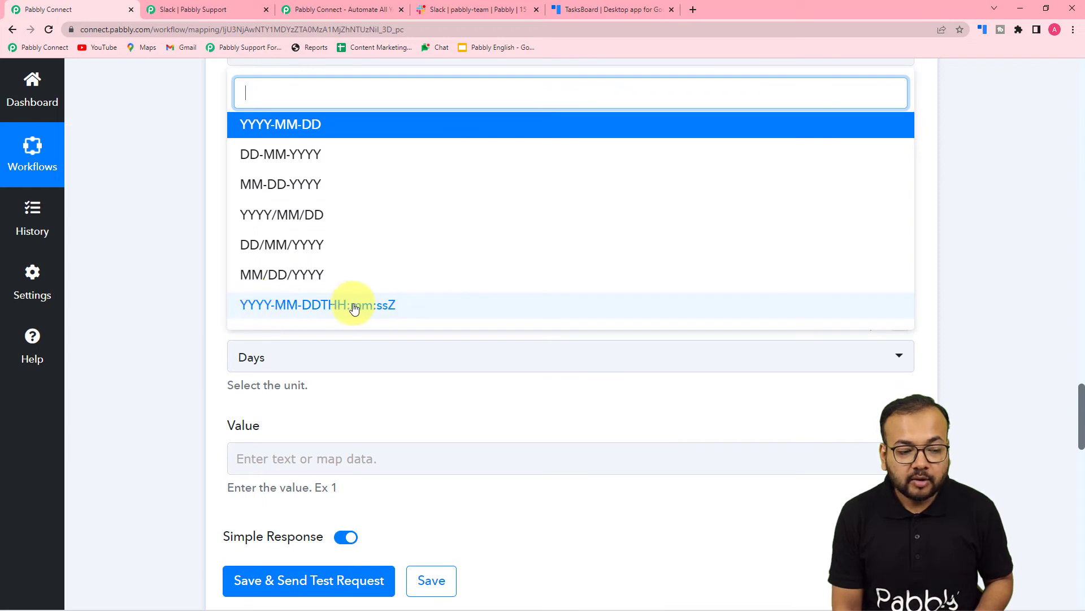
left_click(368, 307)
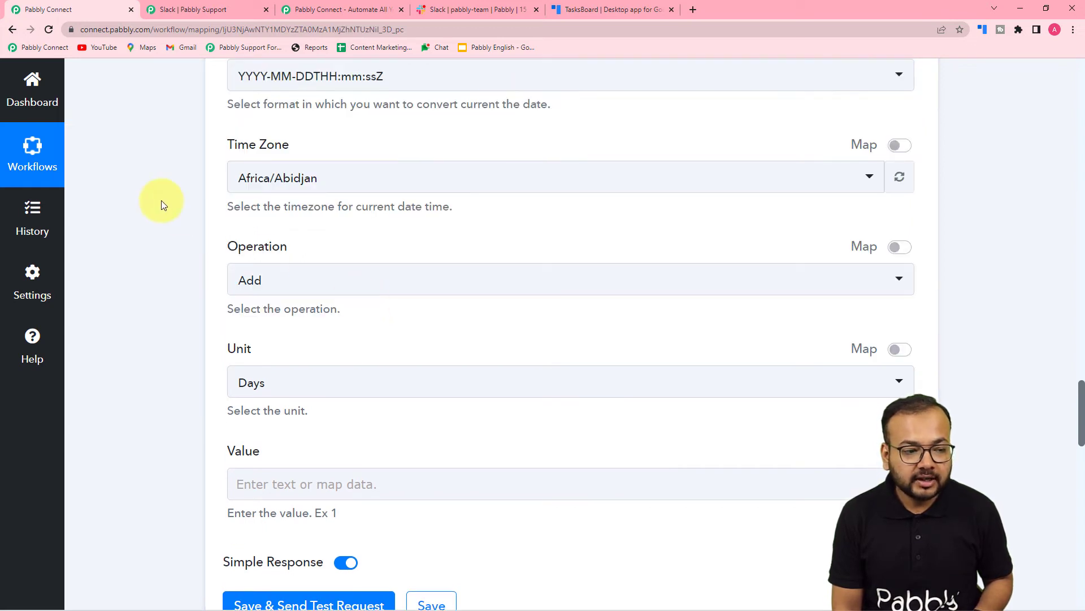
Set the formatter's Time Zone to Asia/Kolkata and its Operation to Add
scroll(167, 198, "down", 2)
scroll(326, 111, "up", 2)
left_click(316, 180)
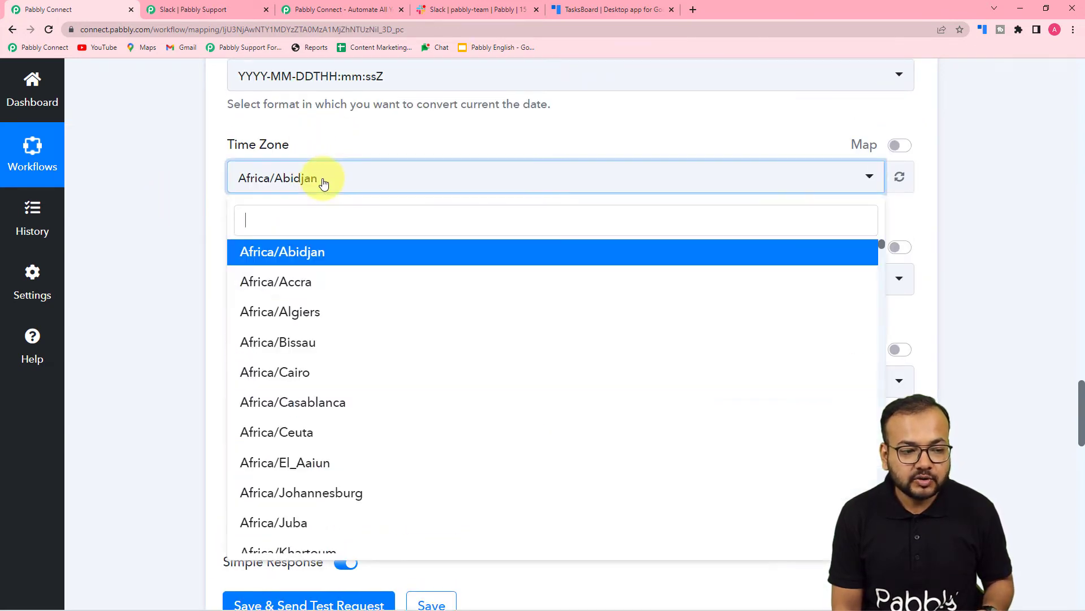
type("kol")
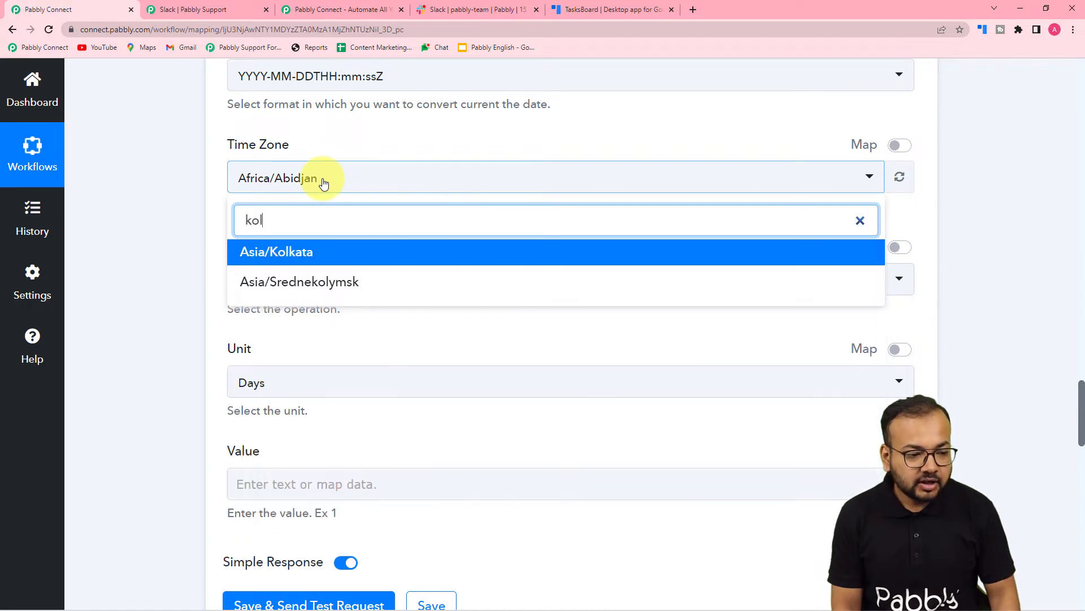
left_click(312, 250)
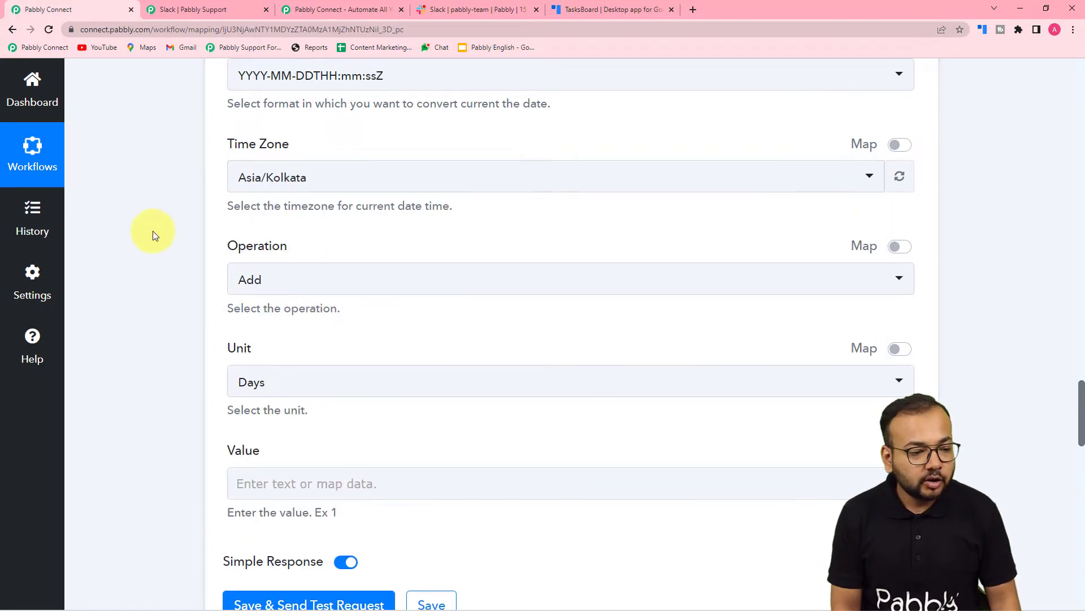
scroll(467, 165, "down", 3)
left_click(337, 109)
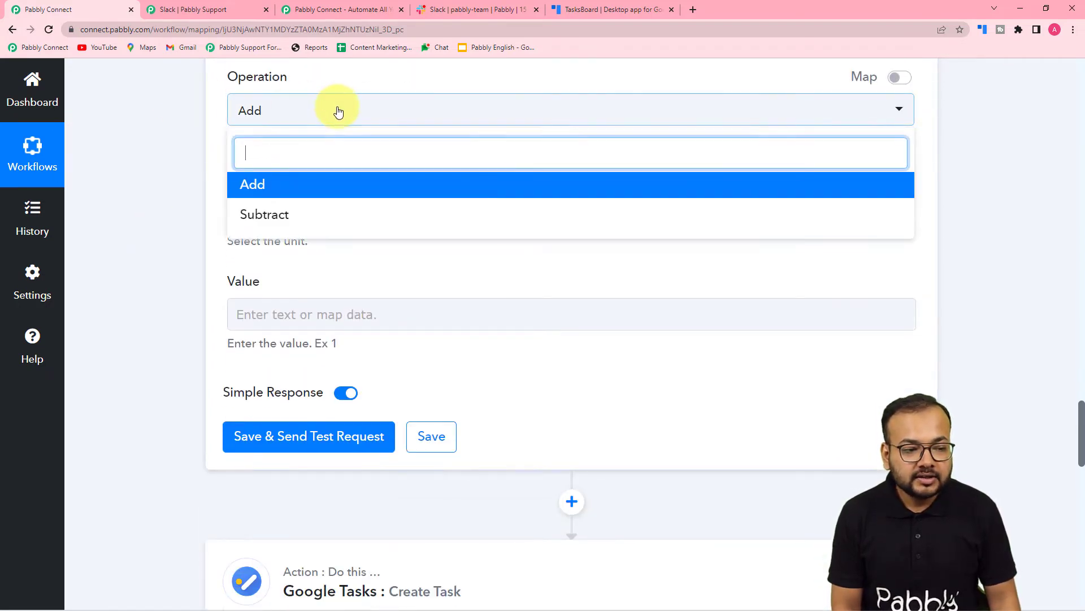
left_click(283, 185)
left_click(202, 184)
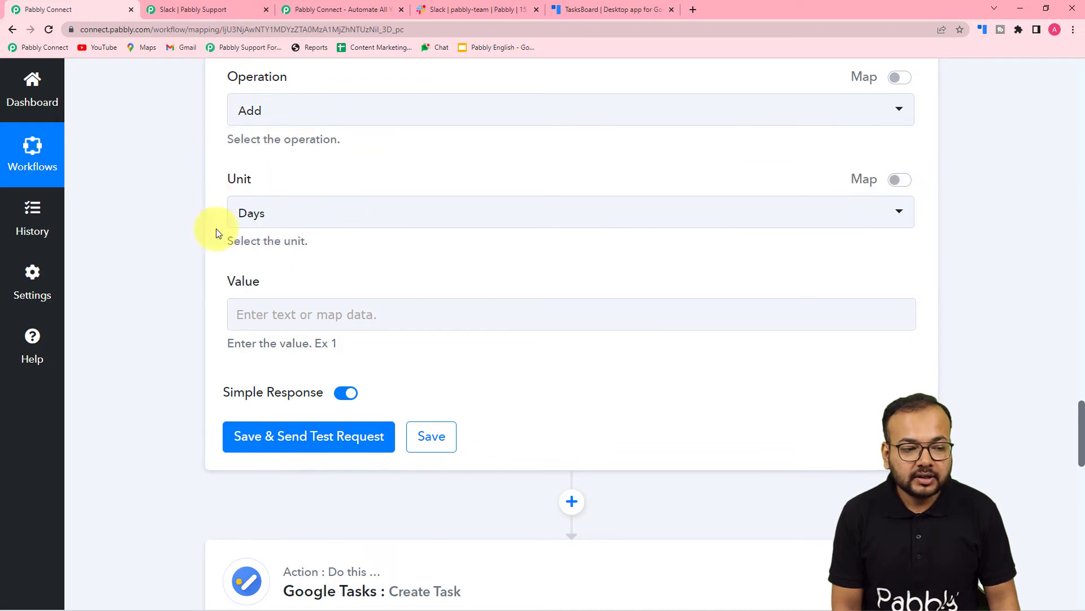
Set the formatter's Value to 1 with the unit Days, and save and send a test request
scroll(326, 220, "down", 2)
left_click(327, 208)
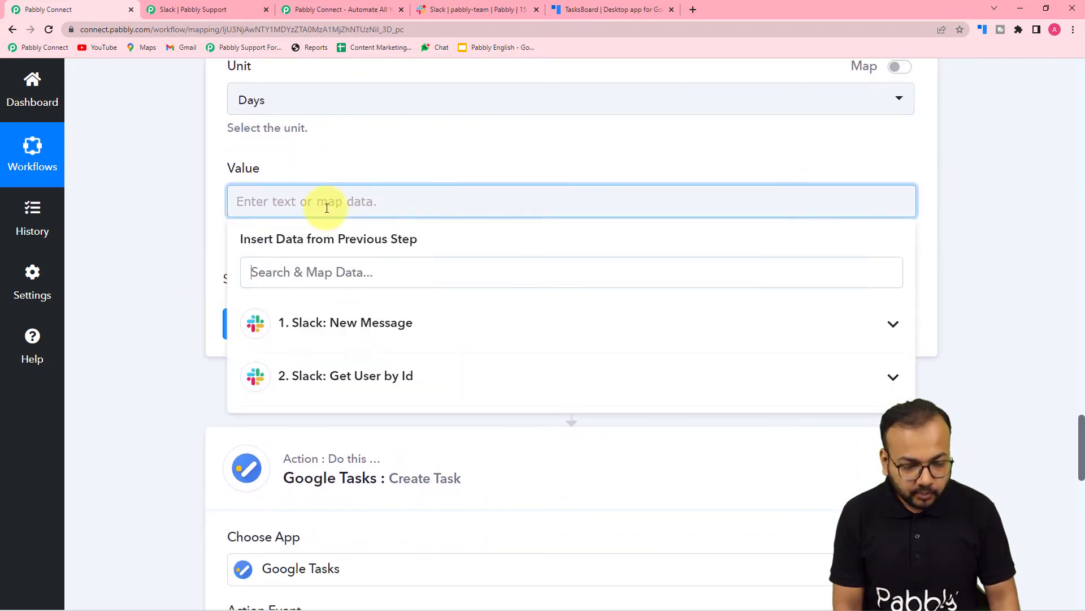
type("1")
left_click(156, 190)
scroll(156, 192, "up", 6)
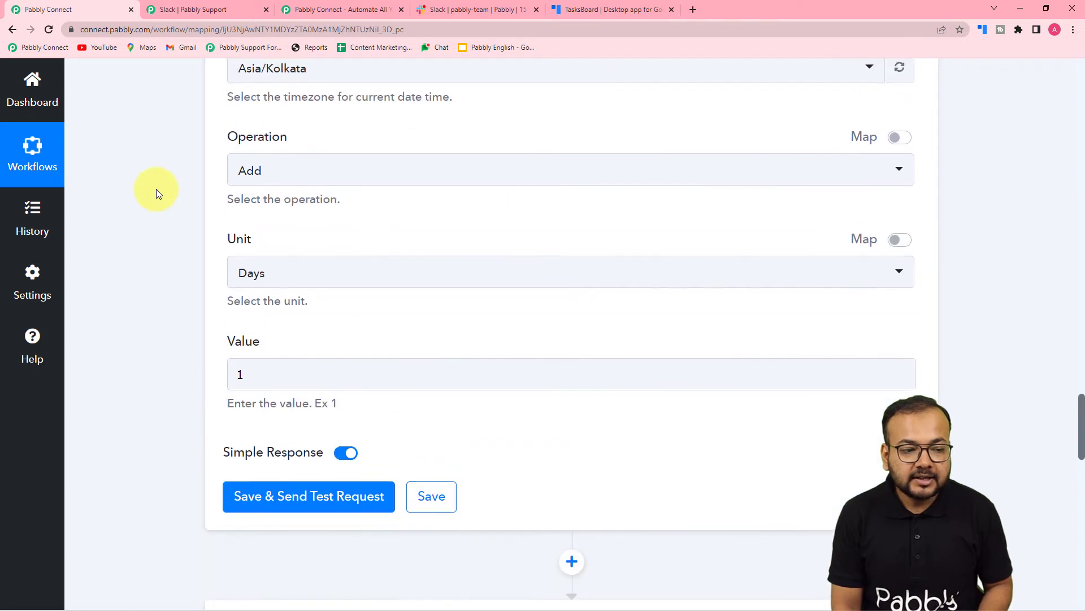
scroll(199, 180, "up", 3)
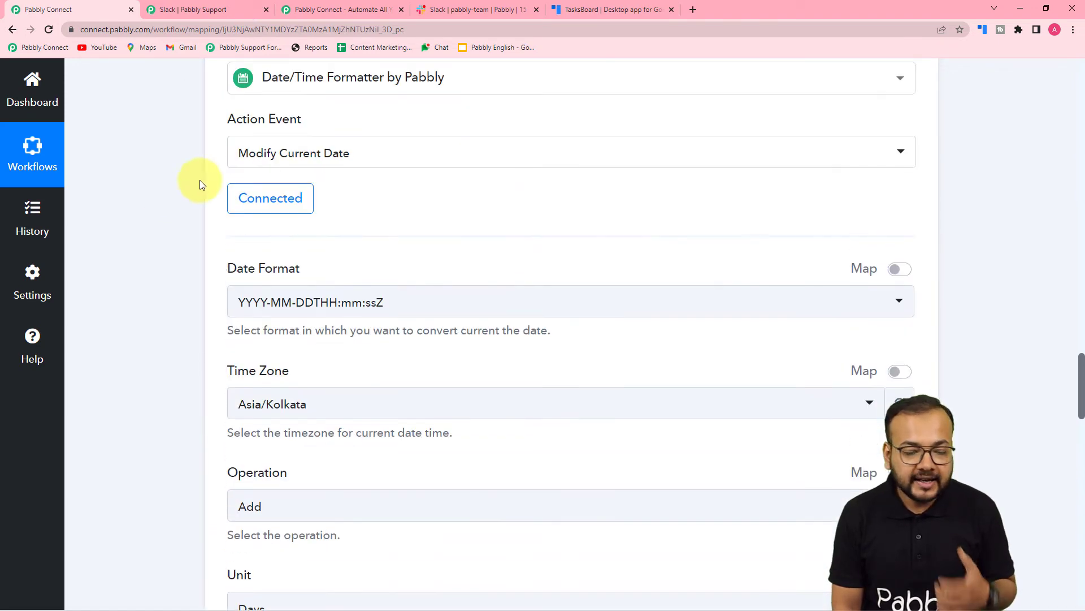
scroll(176, 177, "down", 9)
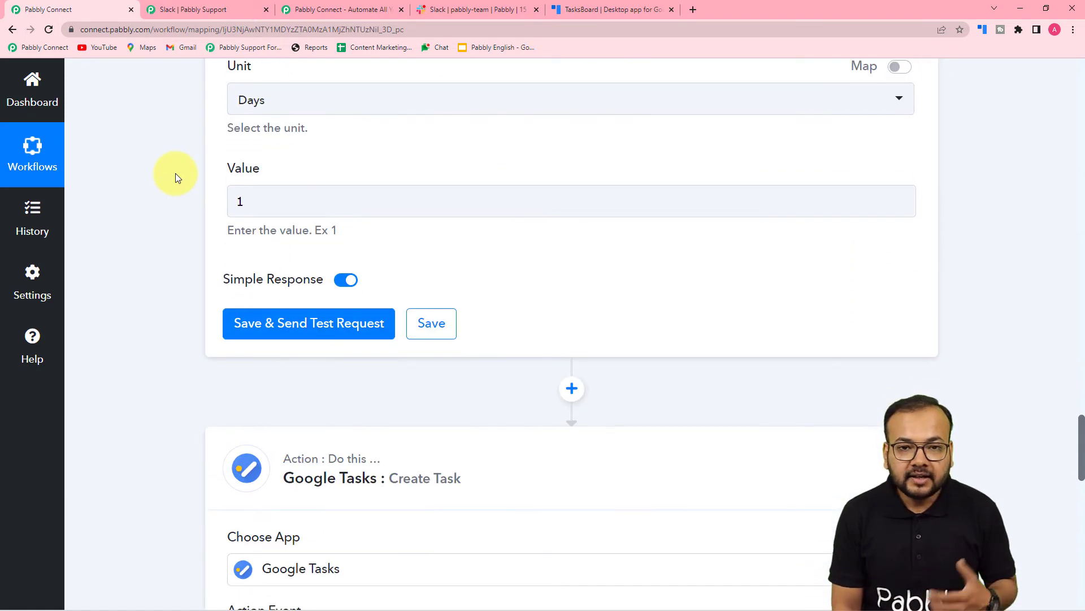
left_click(281, 323)
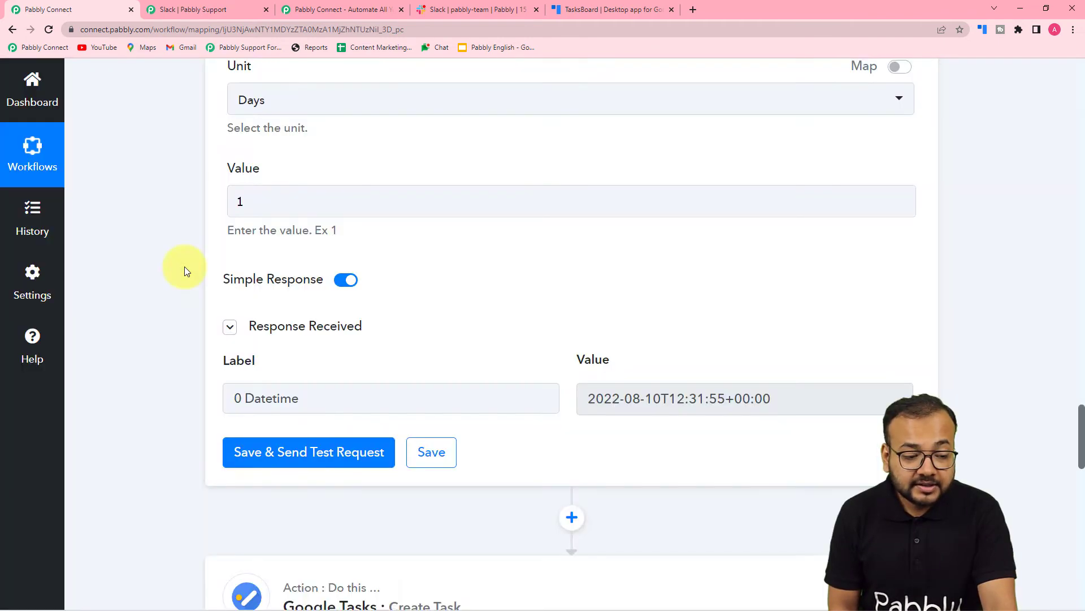
scroll(185, 267, "down", 3)
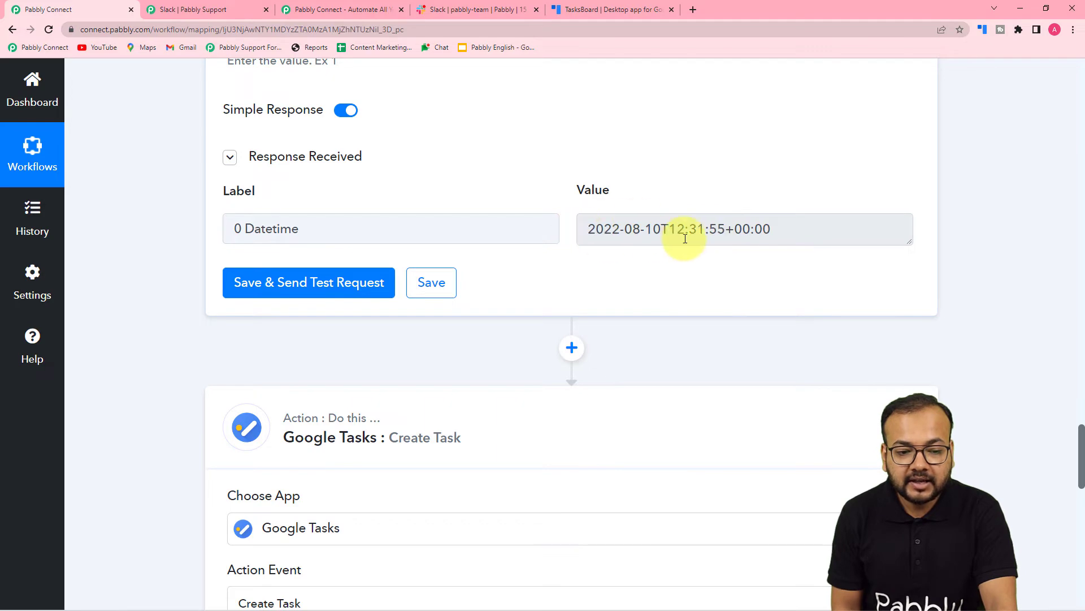
Try to map data from the previous steps to the Google Tasks action's Task Title
scroll(621, 203, "down", 2)
scroll(345, 220, "down", 4)
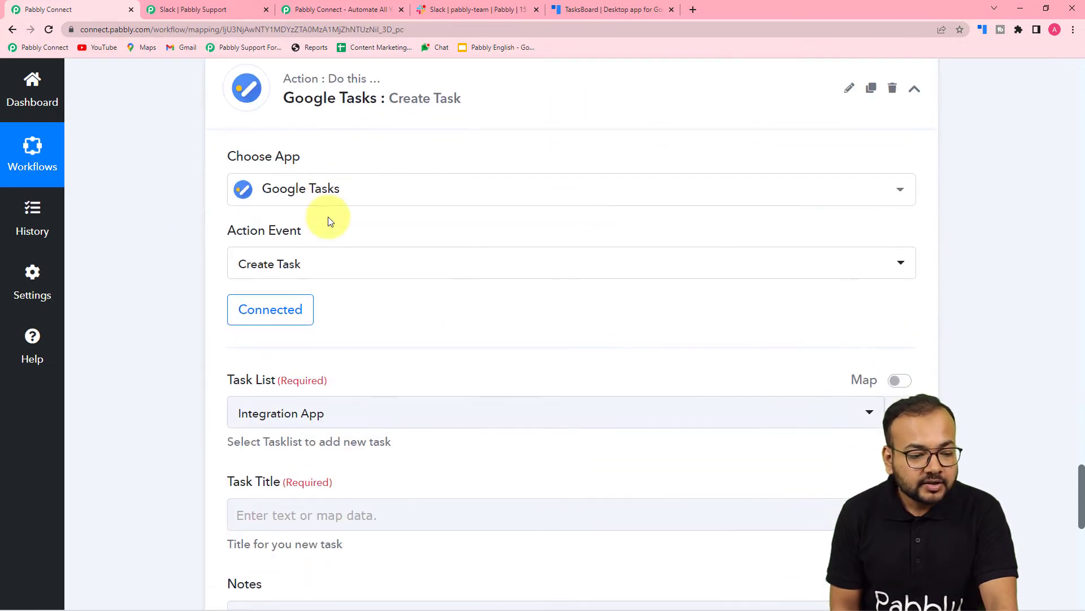
scroll(168, 231, "down", 6)
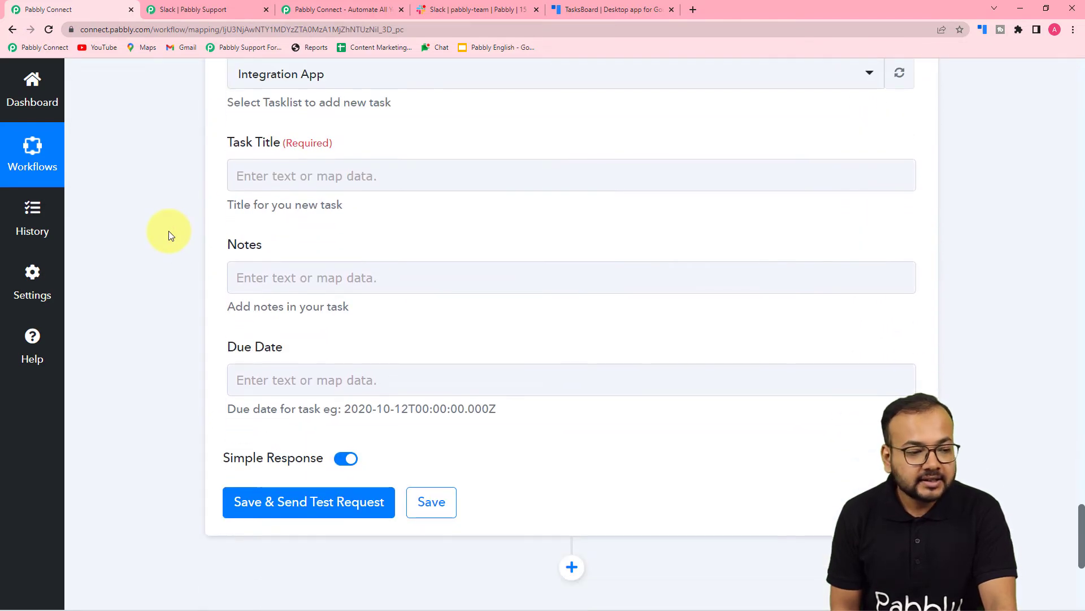
left_click(387, 177)
left_click(305, 177)
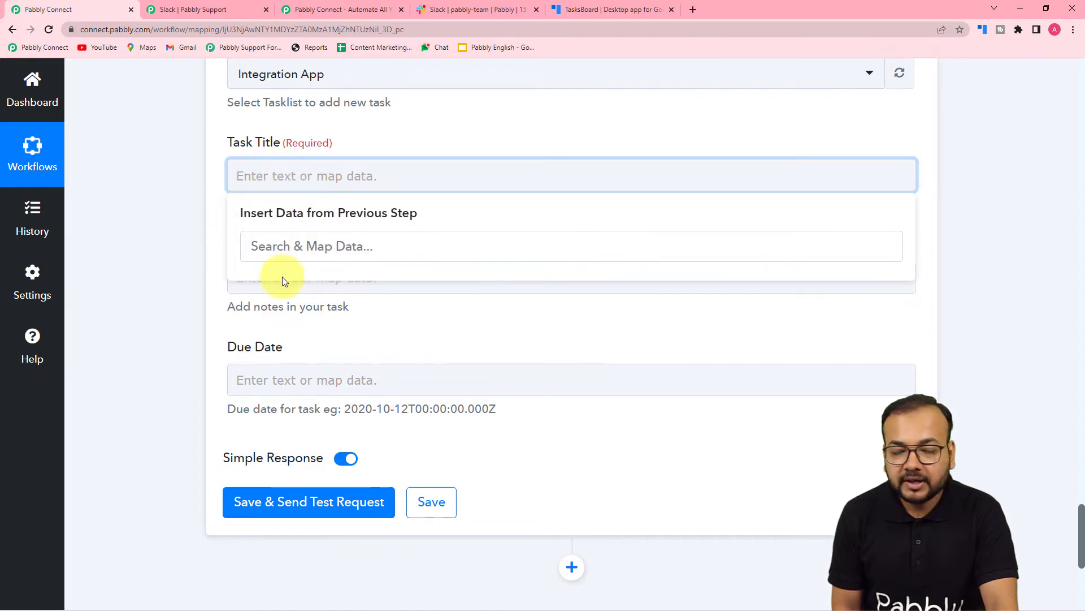
left_click(124, 300)
scroll(125, 300, "up", 8)
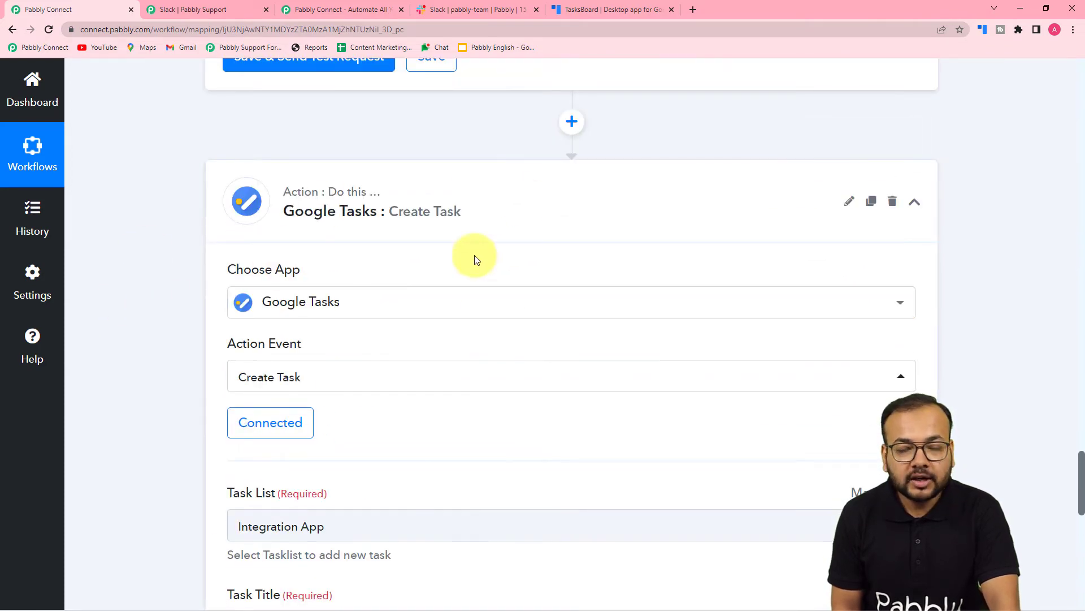
Re-save the existing Google Tasks #15 connection and map the Slack message's "New Task for" text to the Task Title
left_click(294, 422)
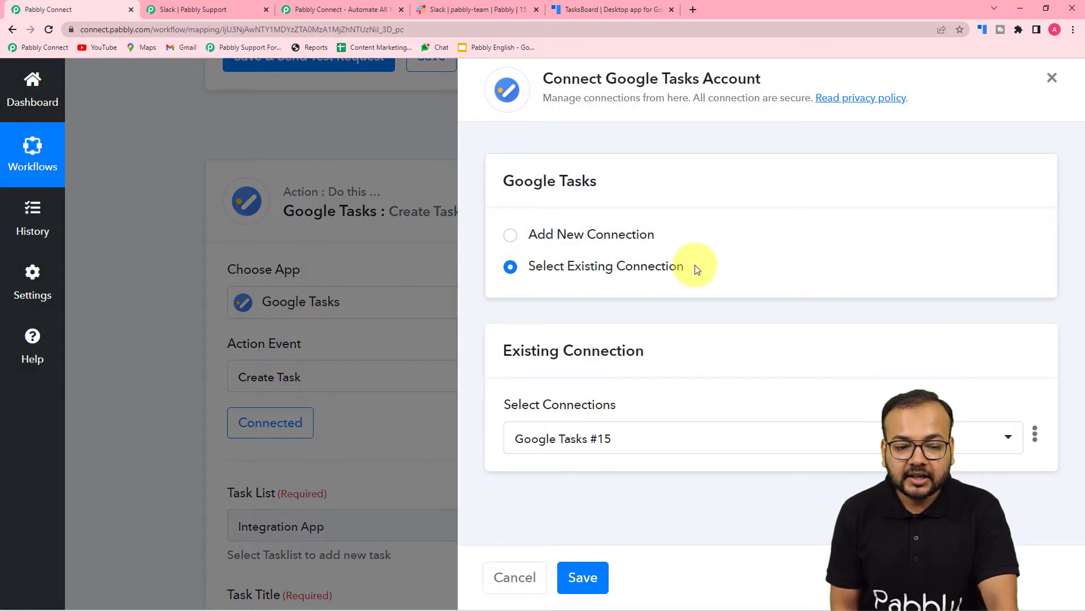
left_click(582, 577)
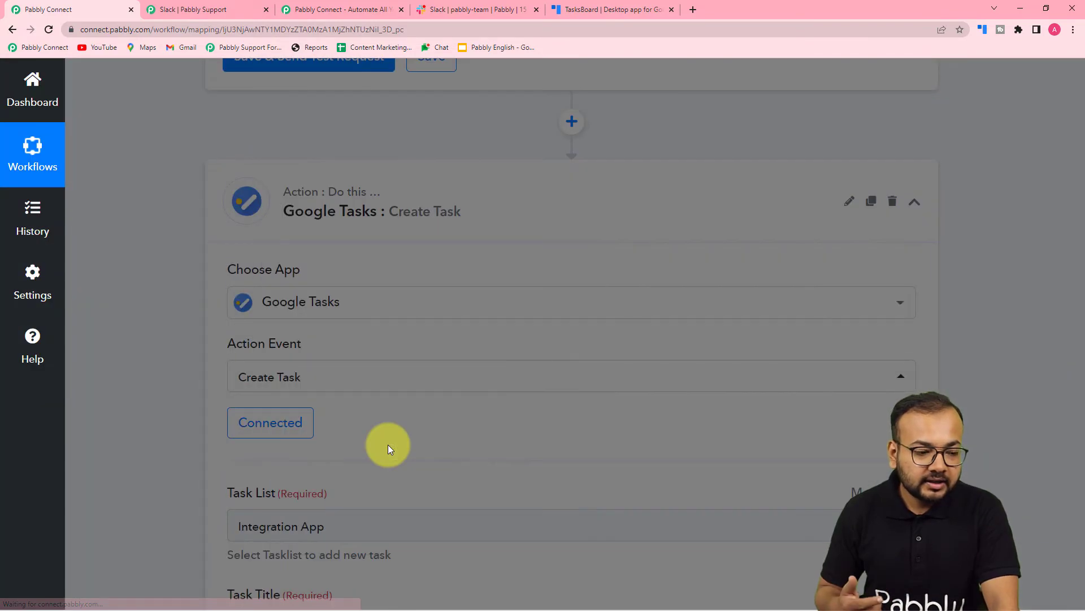
scroll(388, 444, "down", 6)
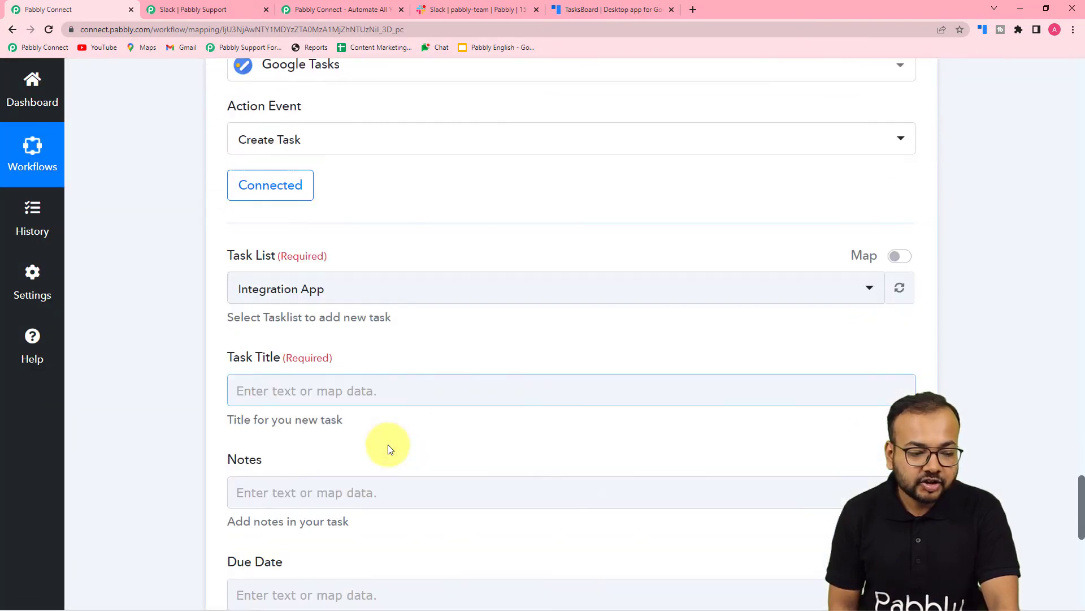
left_click(358, 232)
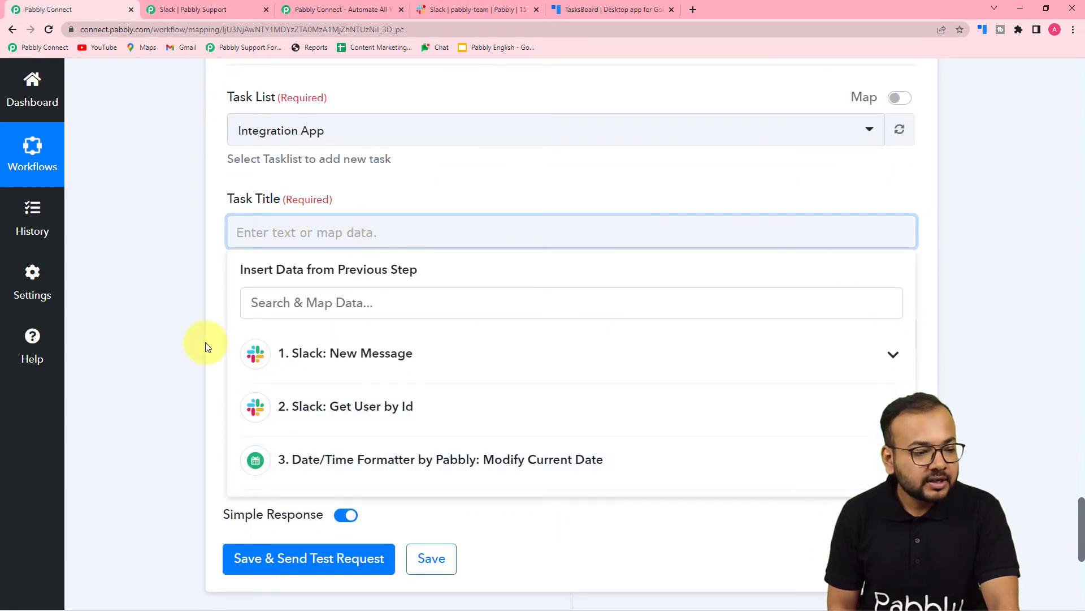
scroll(178, 332, "down", 2)
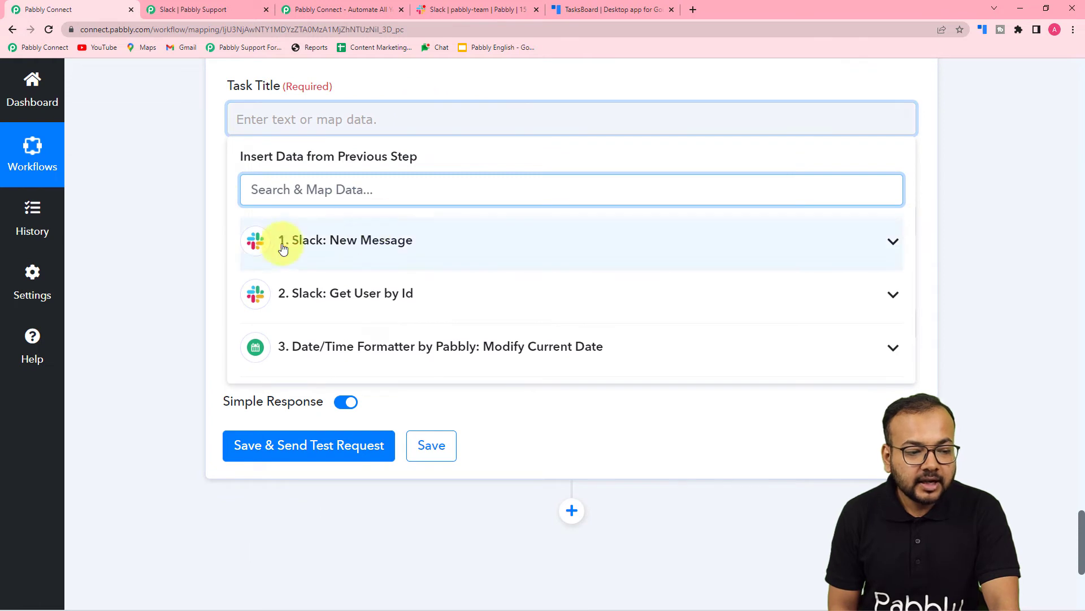
left_click(343, 252)
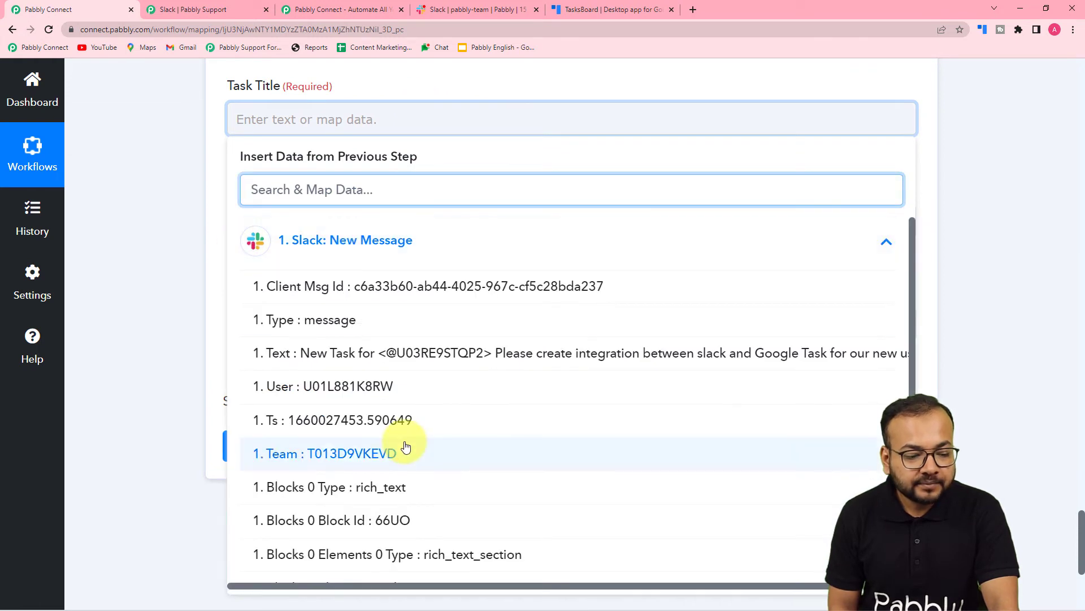
scroll(402, 442, "down", 5)
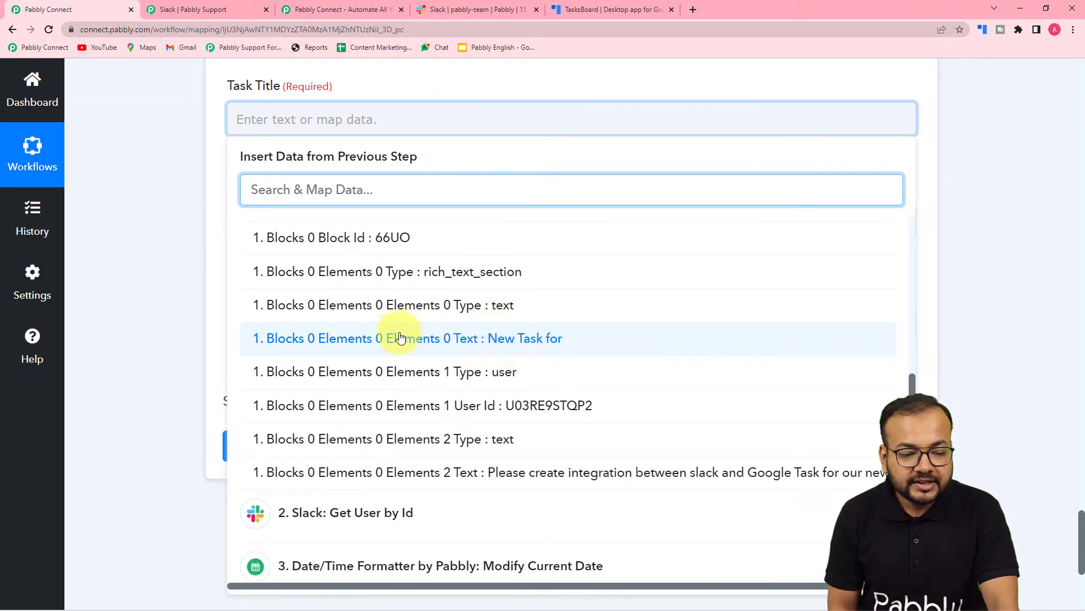
left_click(528, 339)
left_click(178, 229)
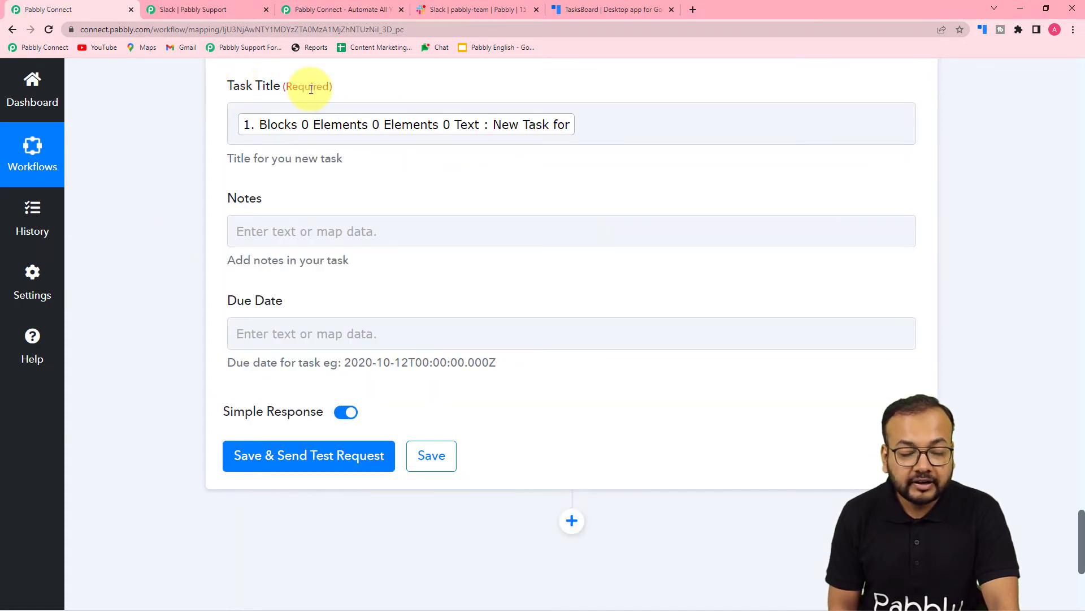
Append the User Real Name from the Slack Get User by Id step to the Task Title
left_click(607, 129)
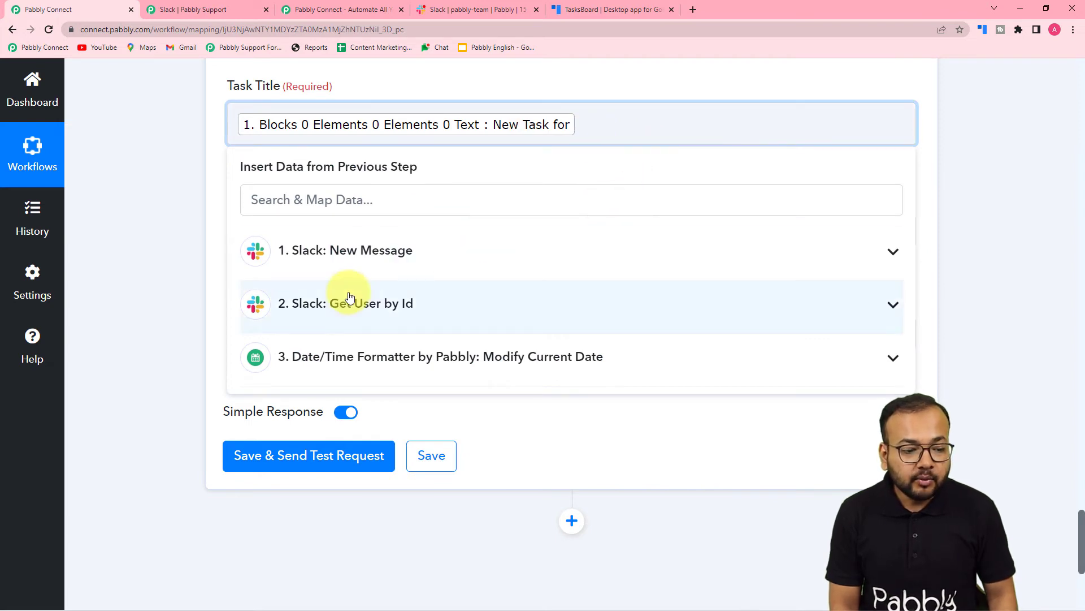
left_click(369, 314)
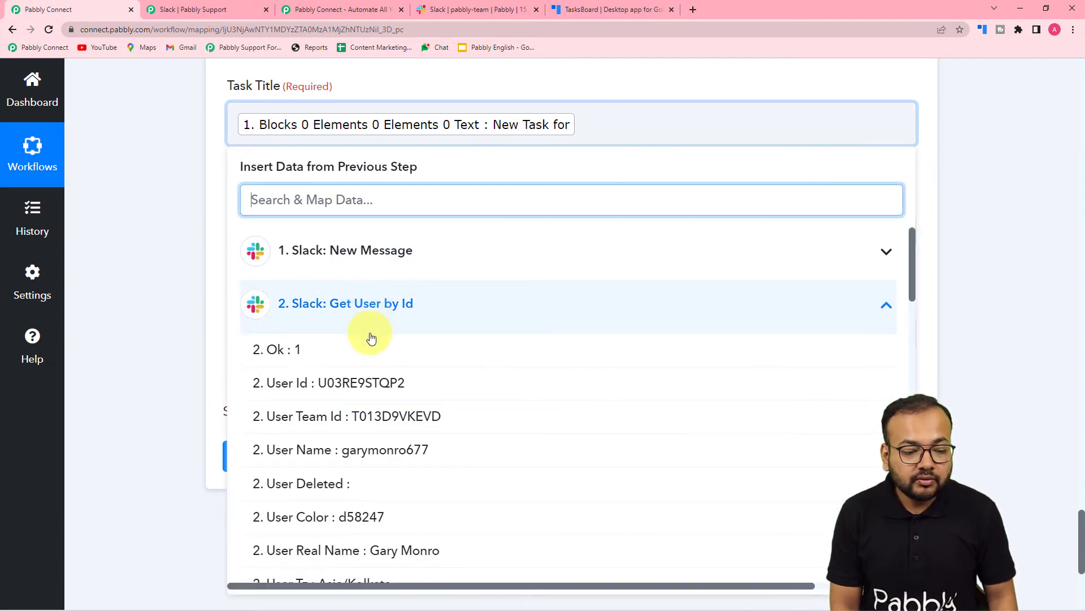
scroll(371, 338, "down", 2)
scroll(371, 338, "up", 2)
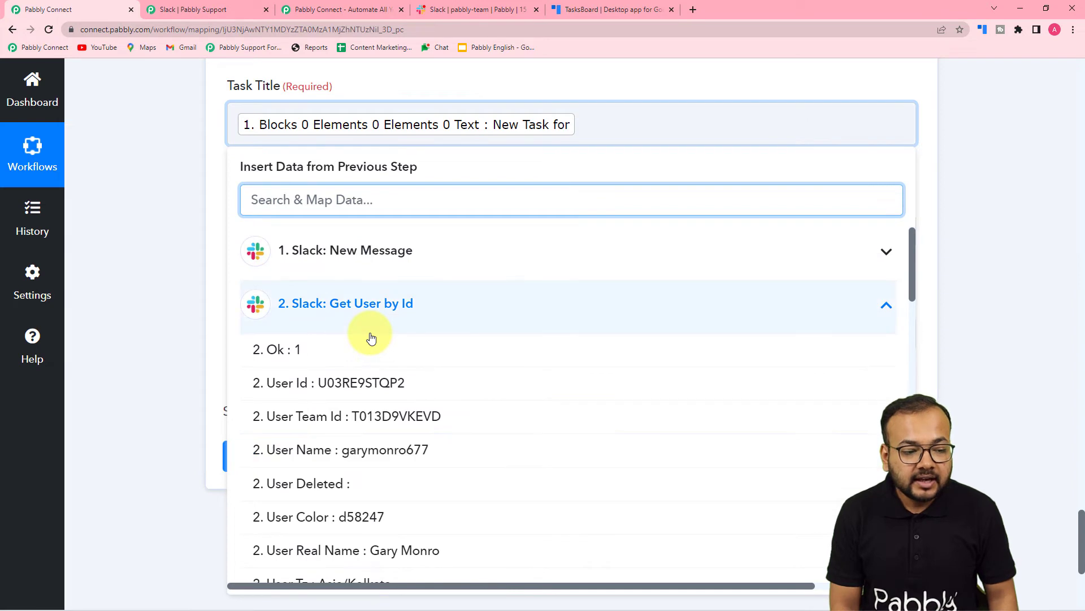
left_click(372, 308)
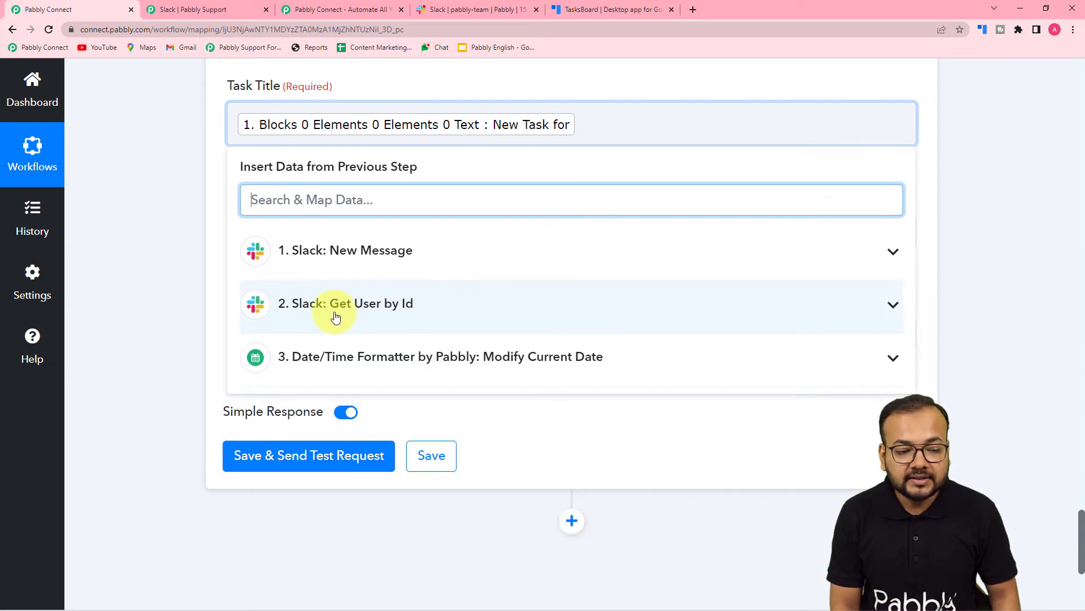
left_click(430, 315)
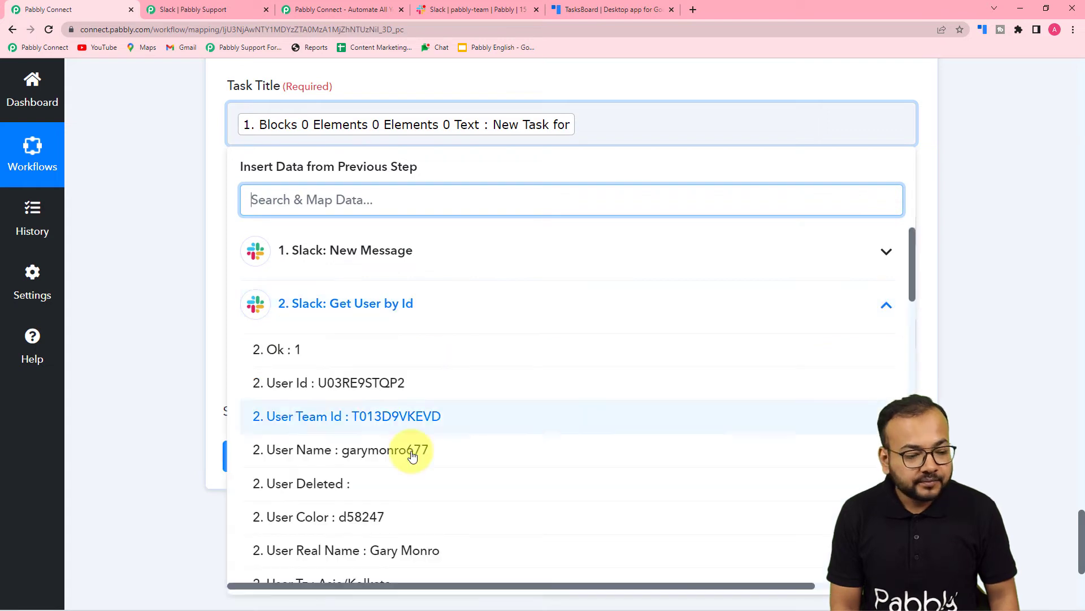
scroll(430, 447, "down", 2)
left_click(431, 442)
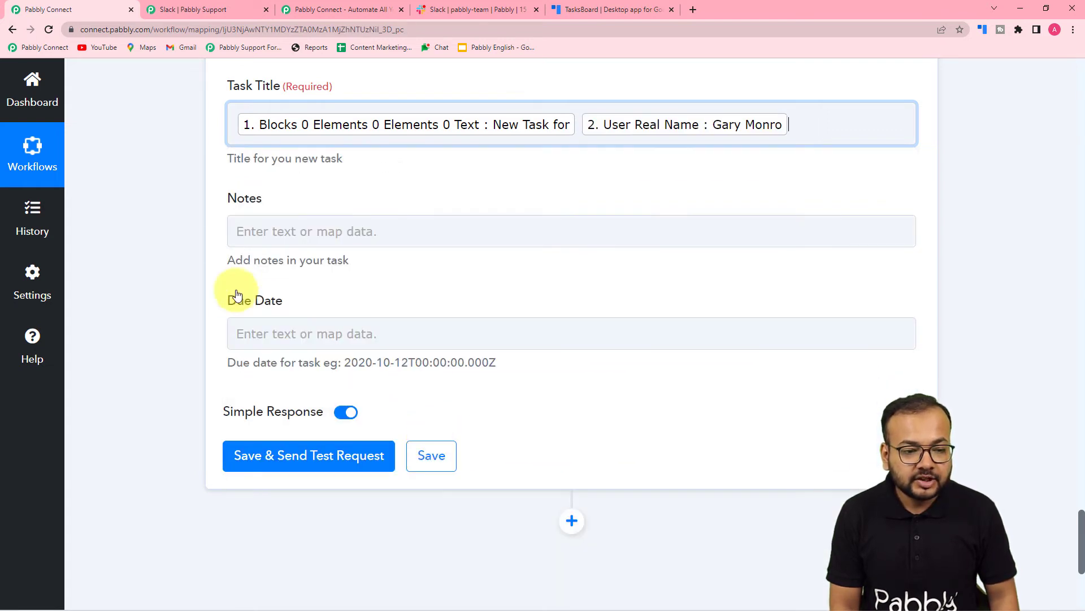
left_click(168, 218)
Map the Slack message's Blocks 0 Elements 0 Elements 2 Text to the task's Notes
scroll(180, 208, "down", 2)
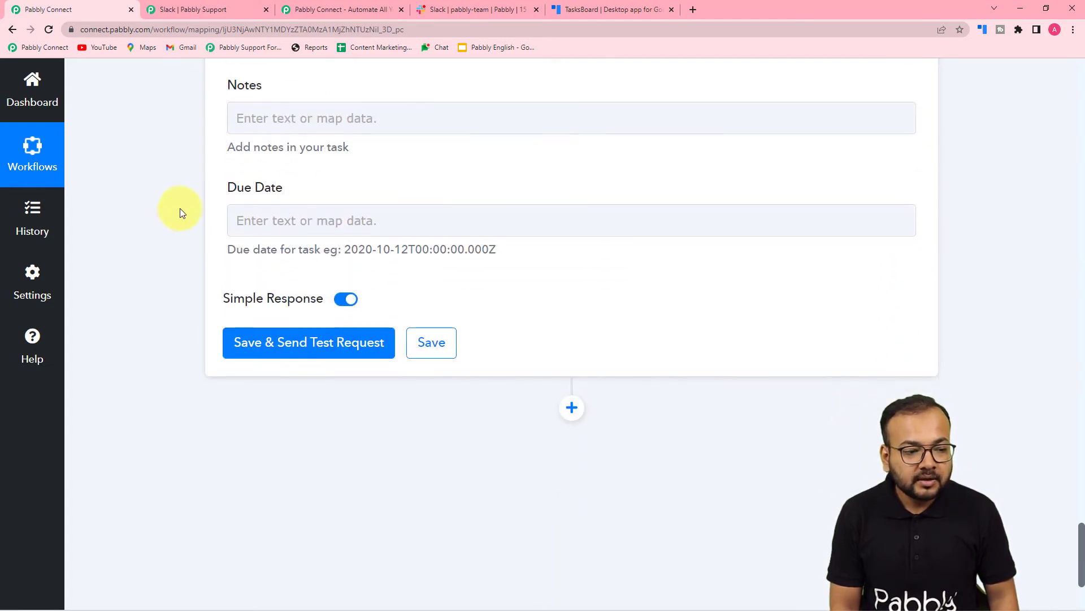
left_click(298, 116)
left_click(314, 244)
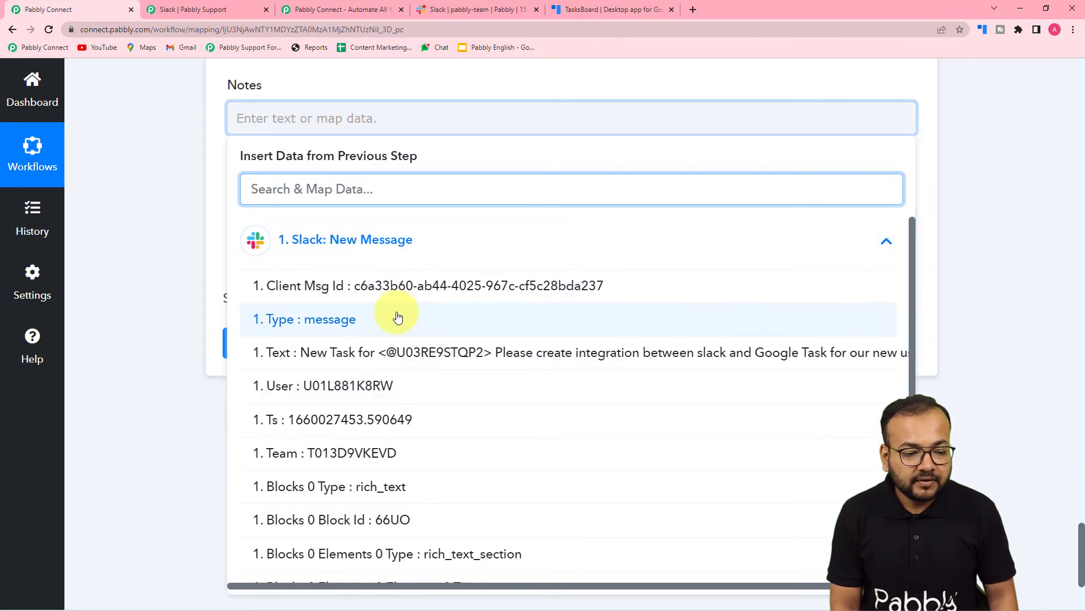
scroll(412, 416, "down", 5)
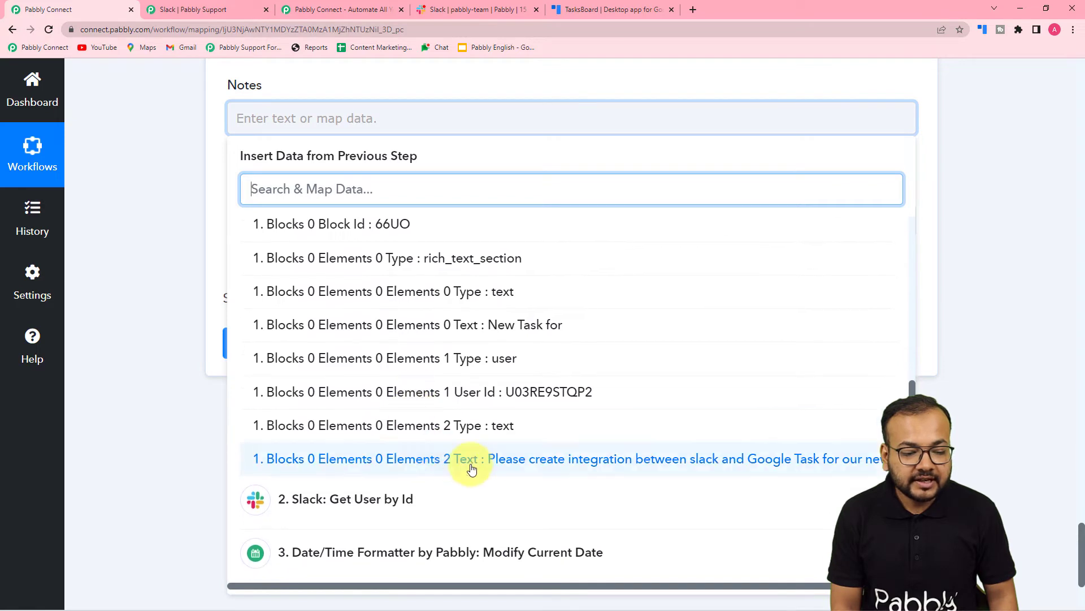
left_click(562, 474)
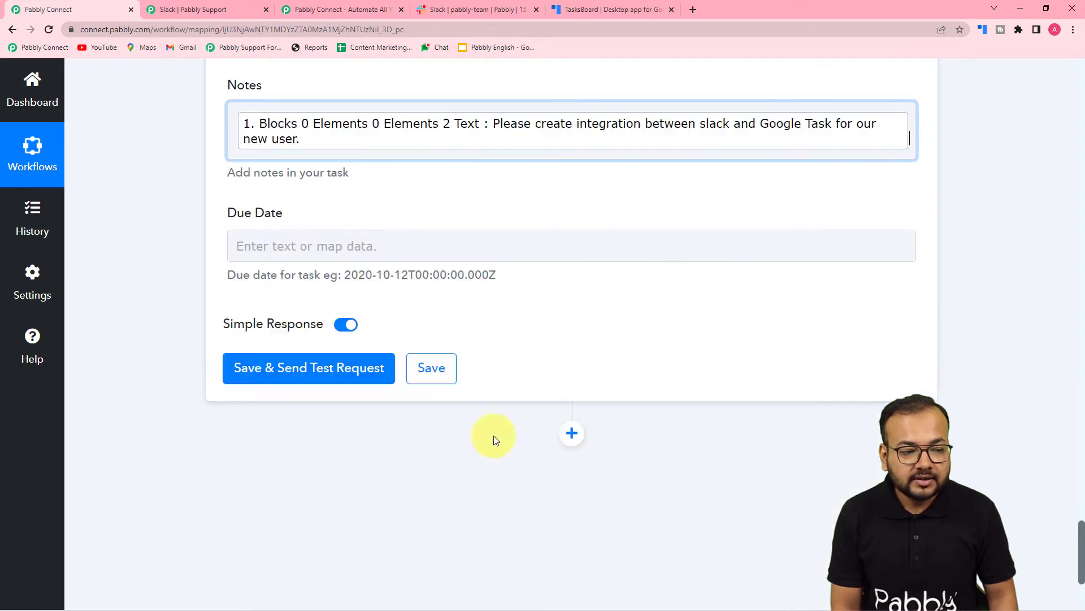
left_click(161, 229)
Map the Datetime value from the Date/Time Formatter step to the task's Due Date
scroll(161, 229, "down", 2)
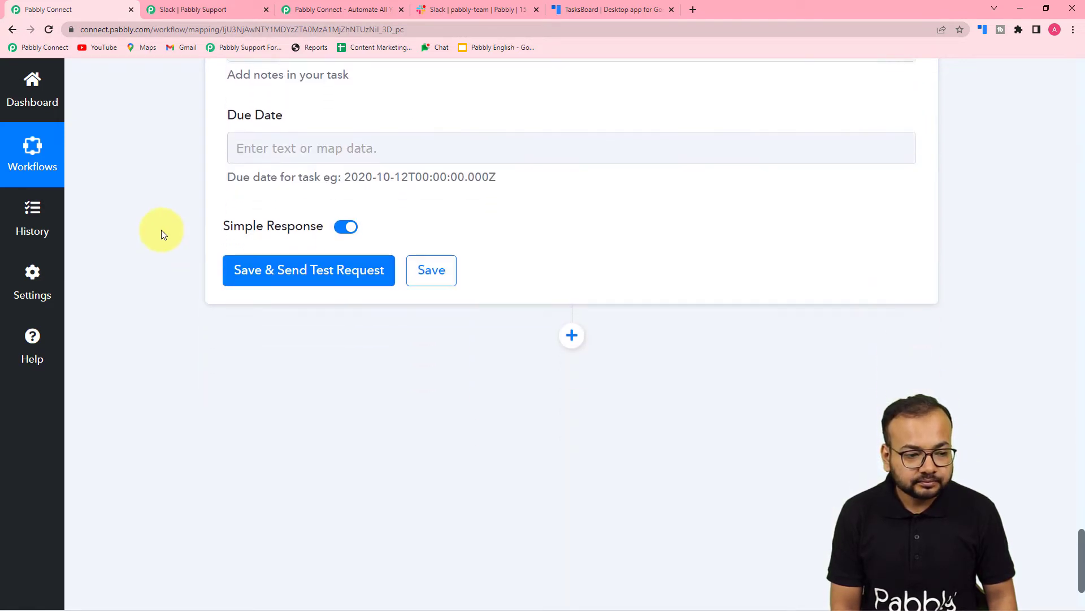
left_click(325, 129)
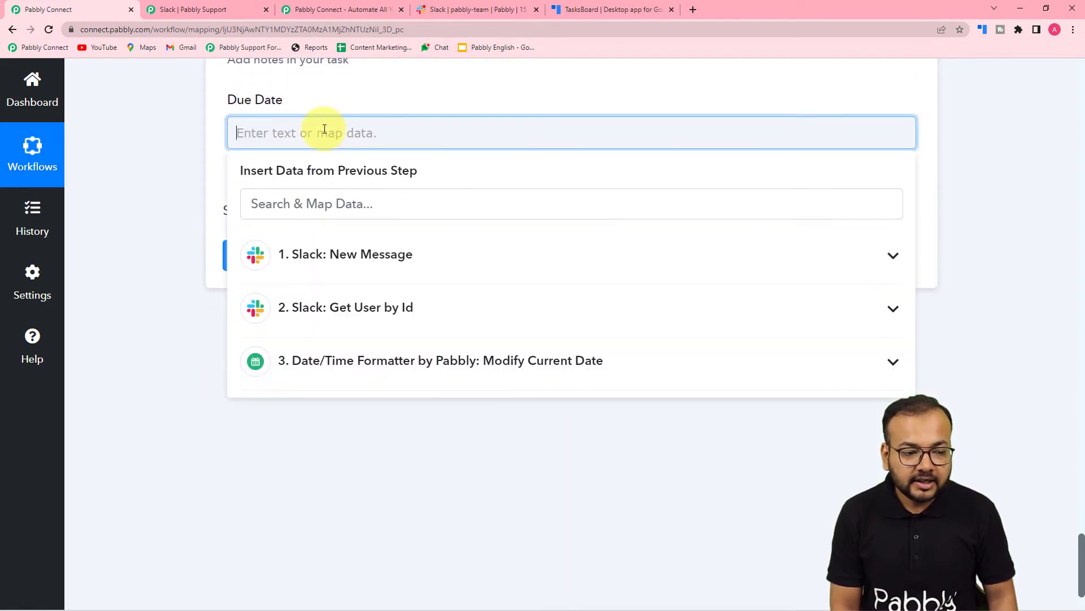
left_click(449, 356)
left_click(314, 404)
left_click(178, 269)
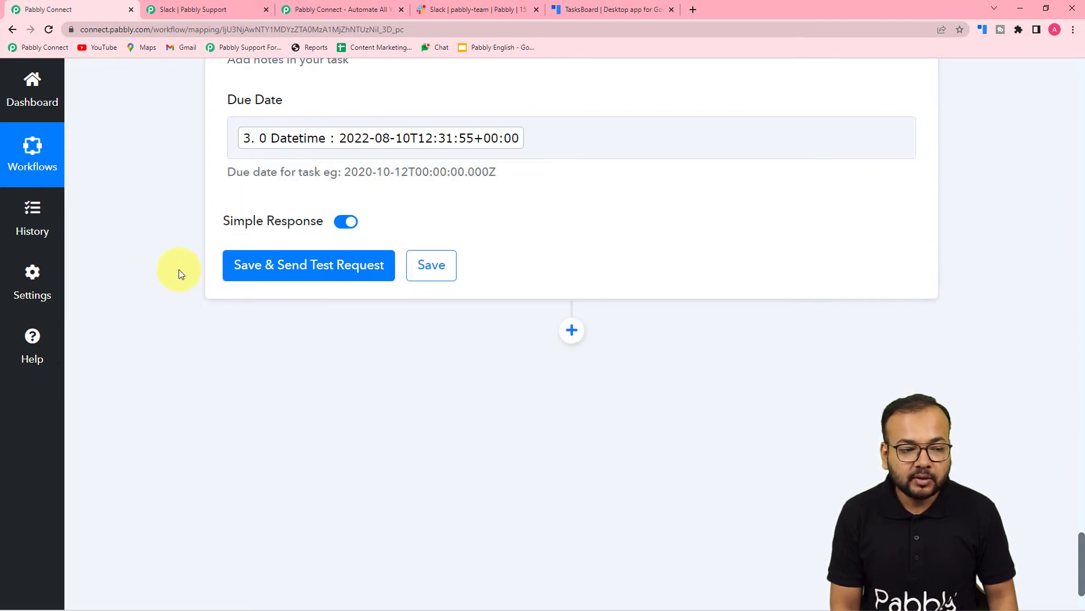
Check the mapped fields and the Integration App list in TasksBoard, and save and send the Google Tasks test request
scroll(178, 269, "up", 7)
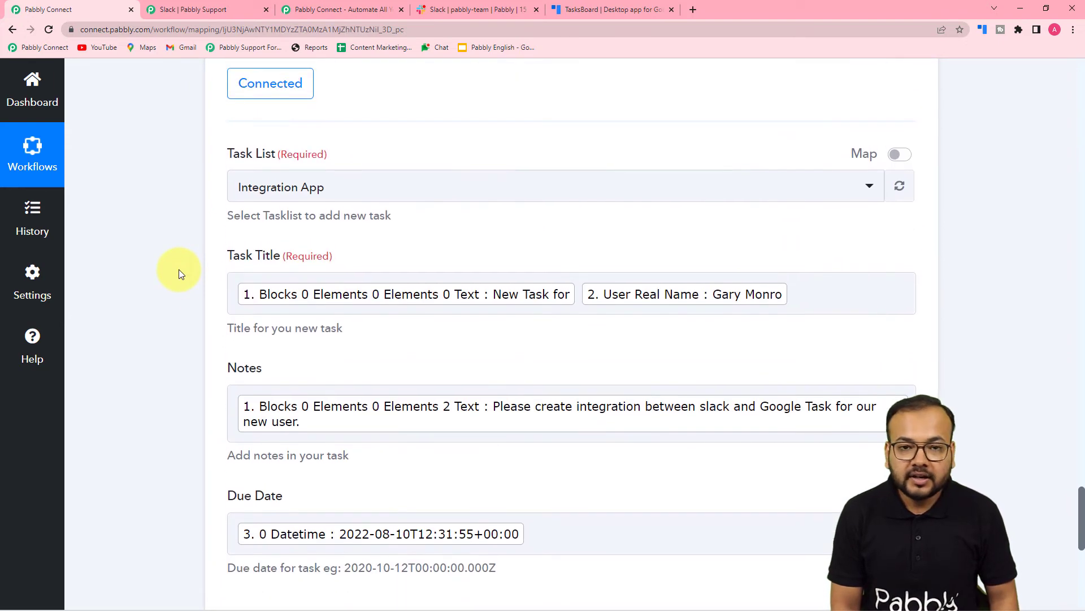
scroll(179, 269, "down", 6)
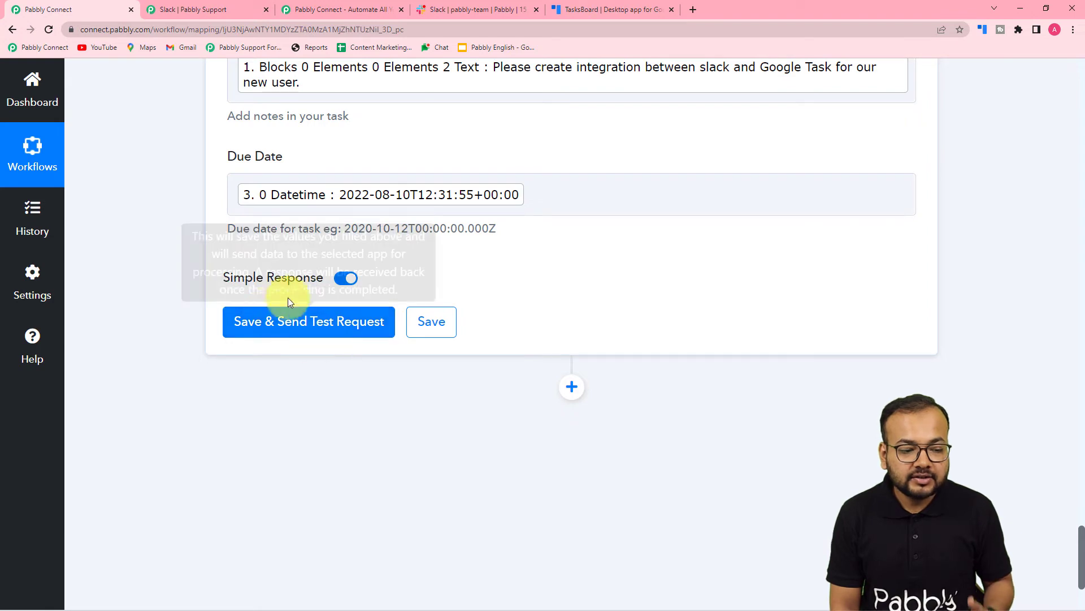
left_click(586, 10)
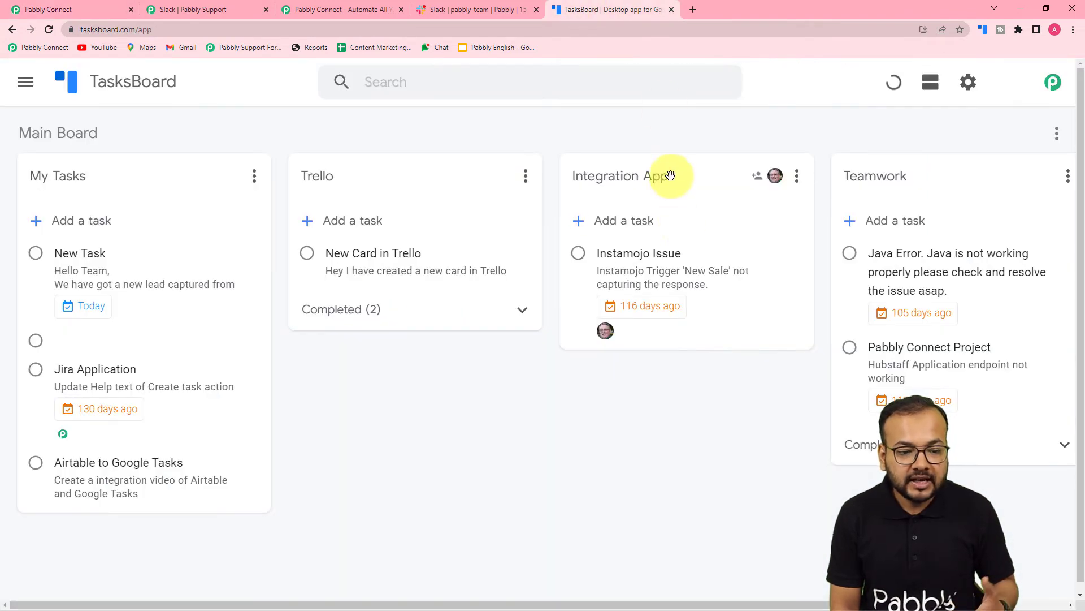
left_click(90, 6)
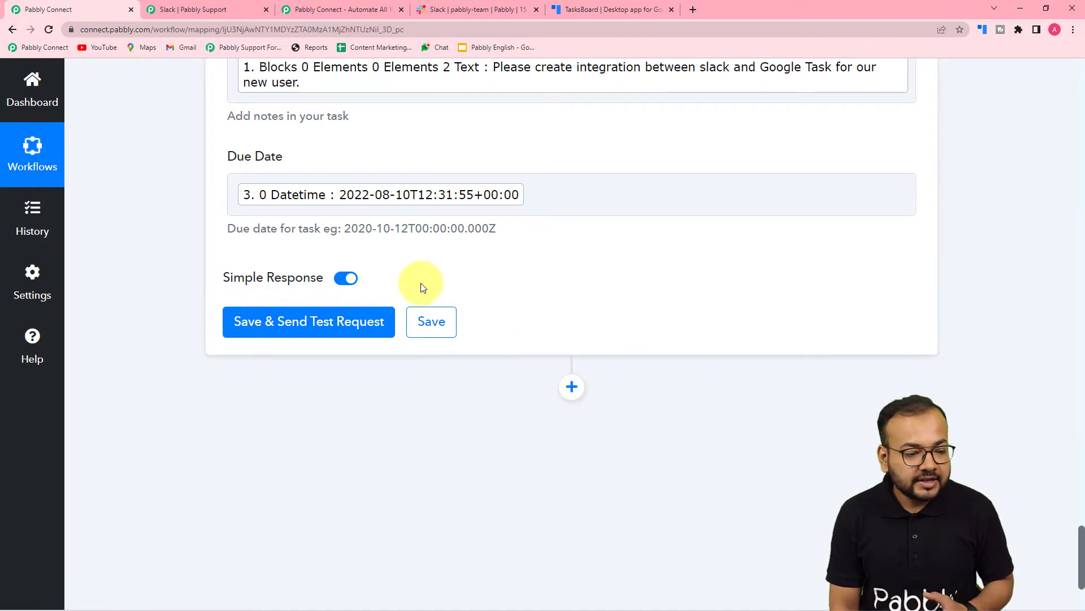
left_click(282, 333)
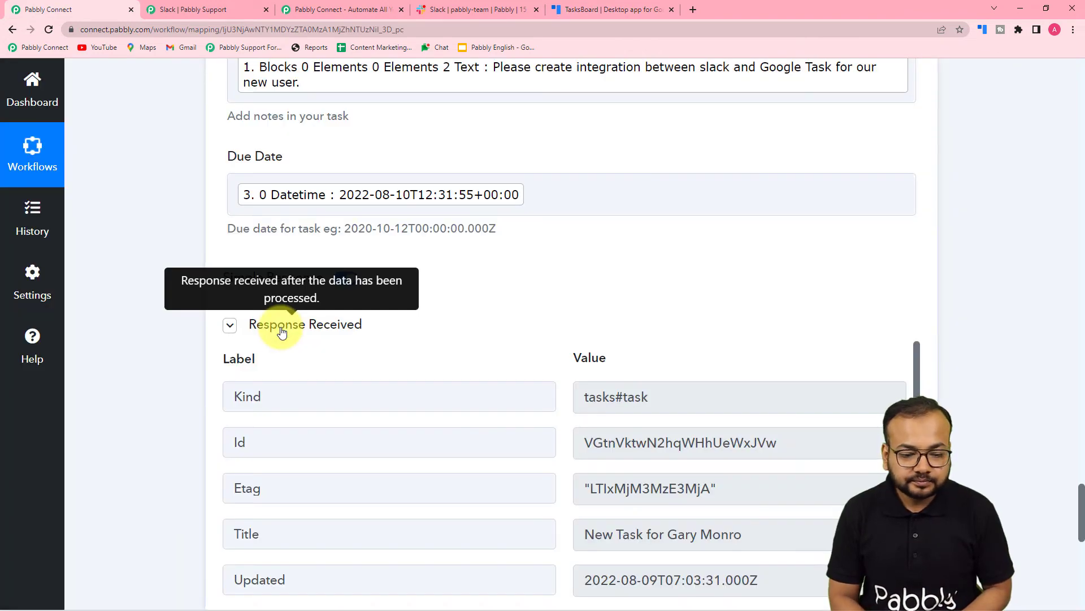
scroll(282, 333, "down", 5)
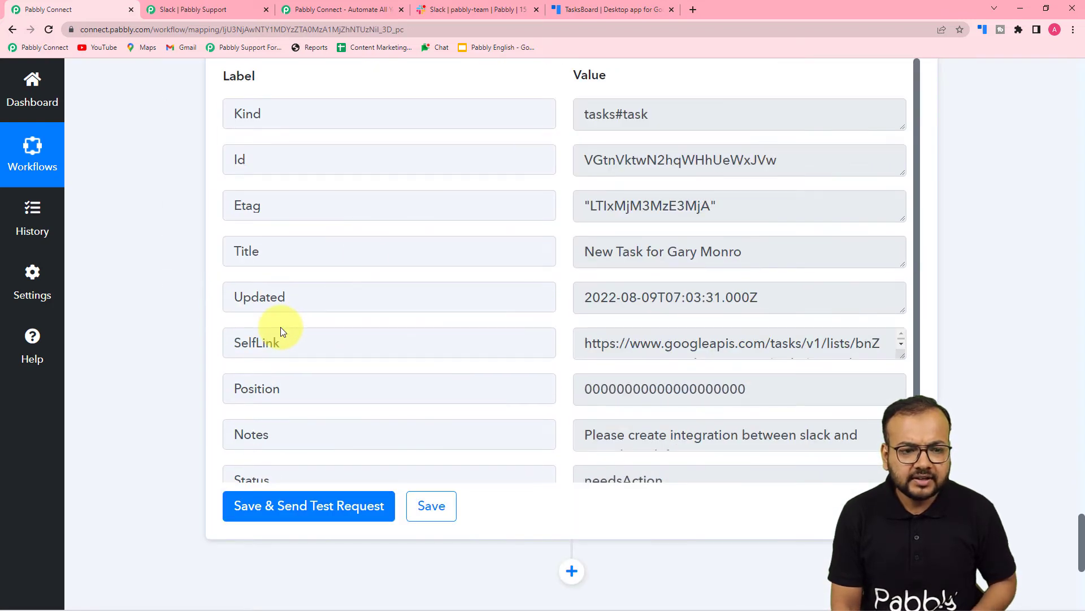
Switch to TasksBoard and check the new task's title, notes and due date in the Integration App list
left_click(592, 4)
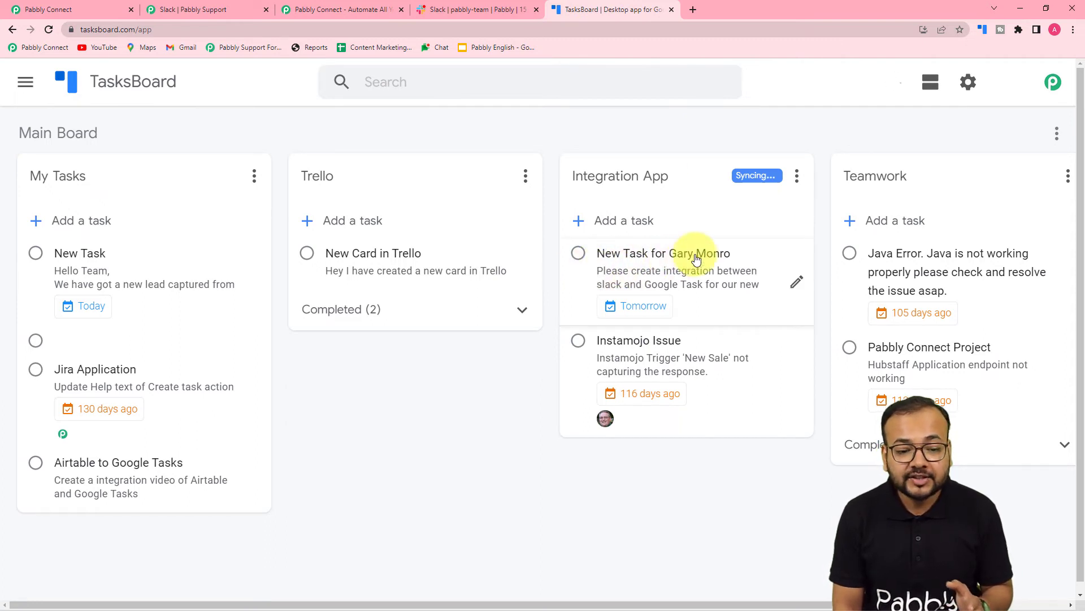
left_click(667, 279)
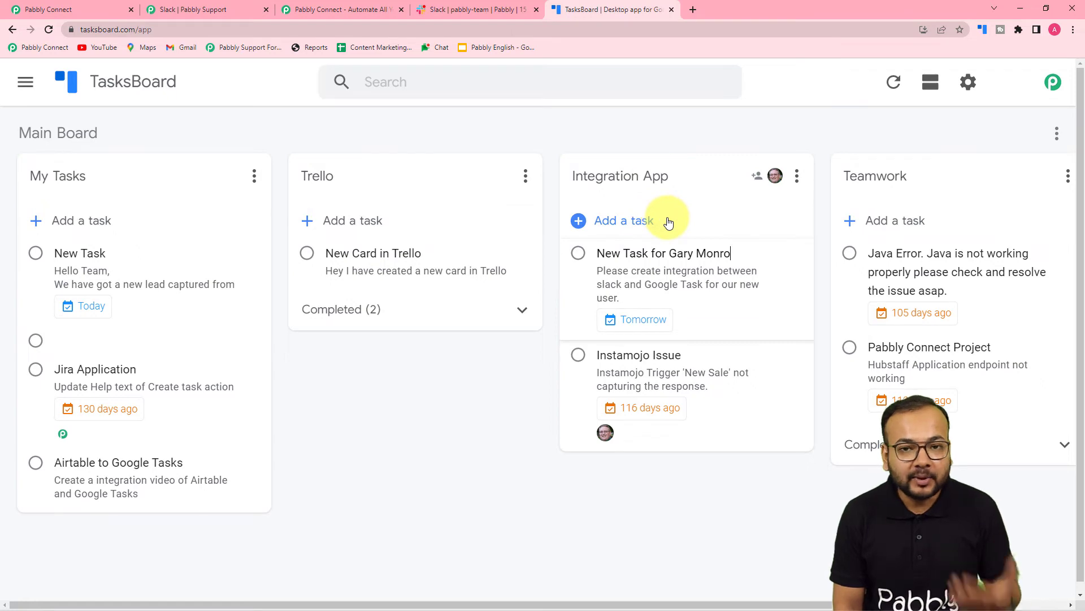
Review the Pabbly Connect workflow from the Google Tasks action back to the Slack trigger, and switch to Slack's pabbly-team channel
left_click(100, 10)
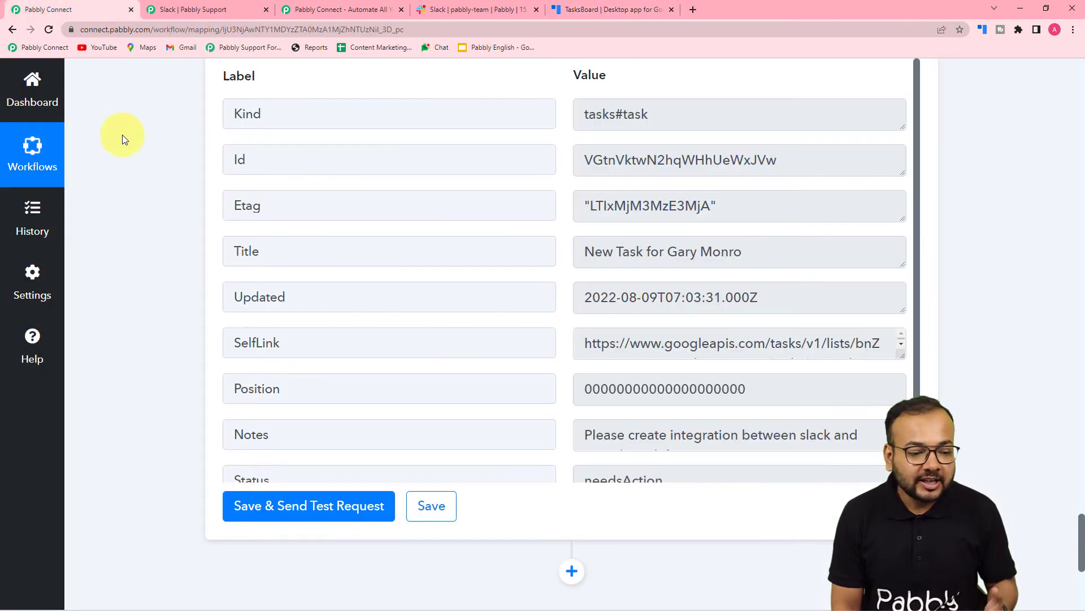
scroll(124, 138, "up", 20)
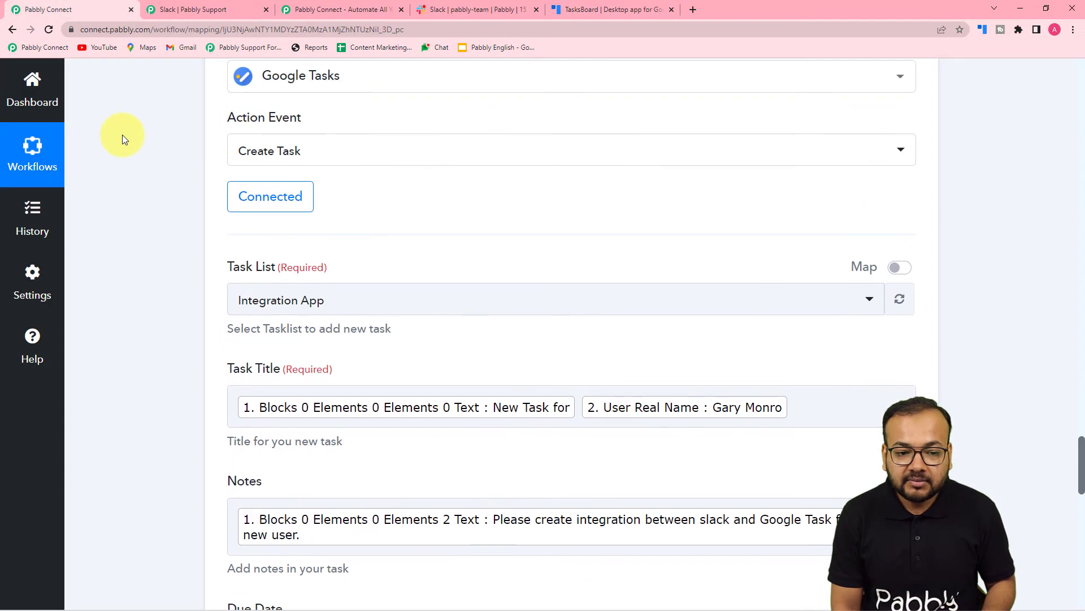
scroll(125, 139, "up", 20)
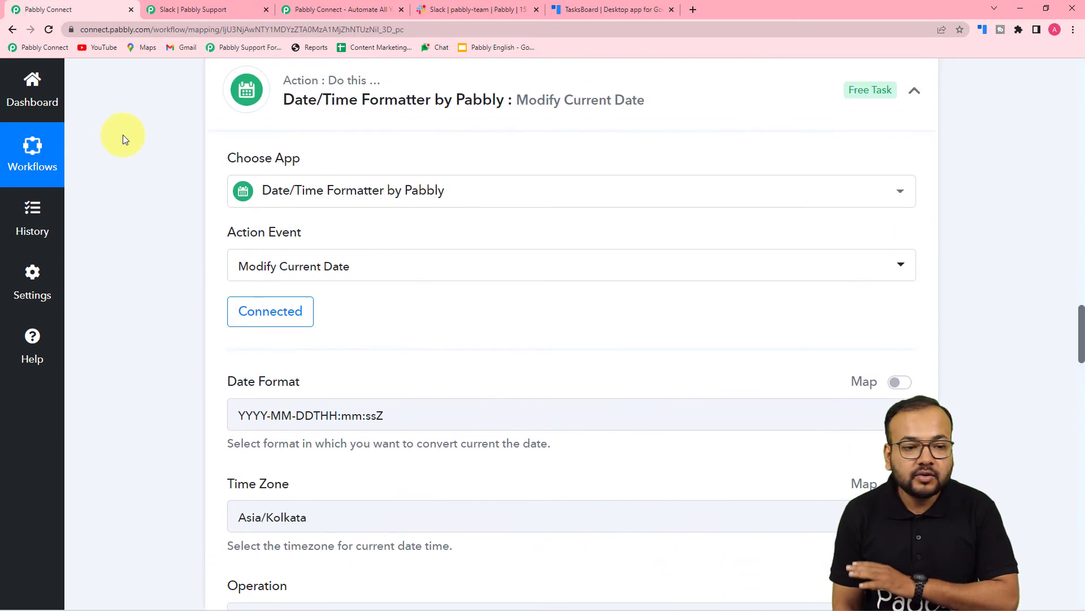
scroll(125, 139, "up", 20)
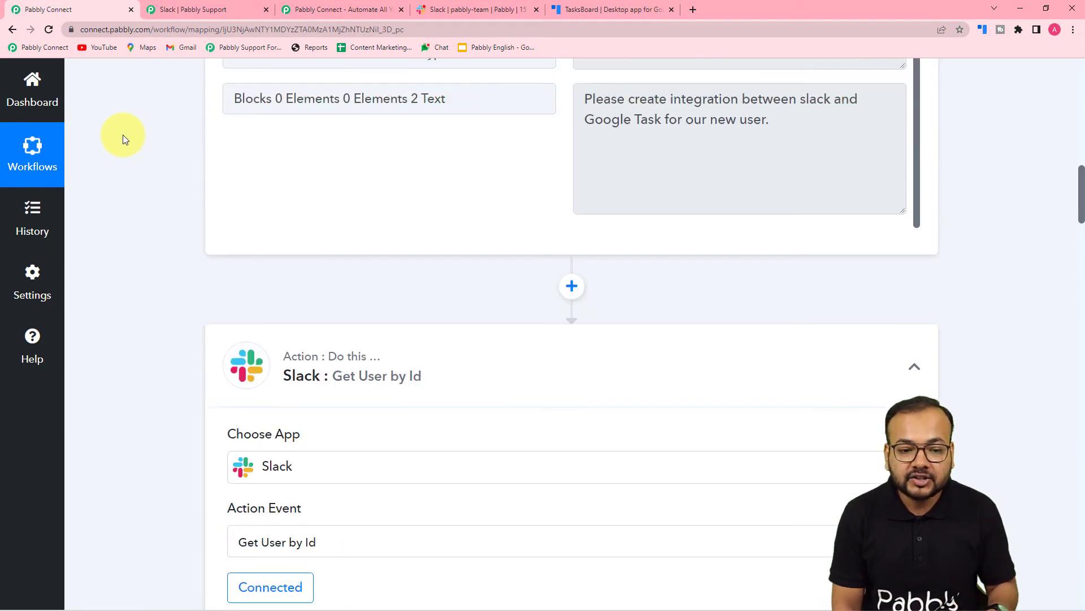
scroll(125, 139, "up", 5)
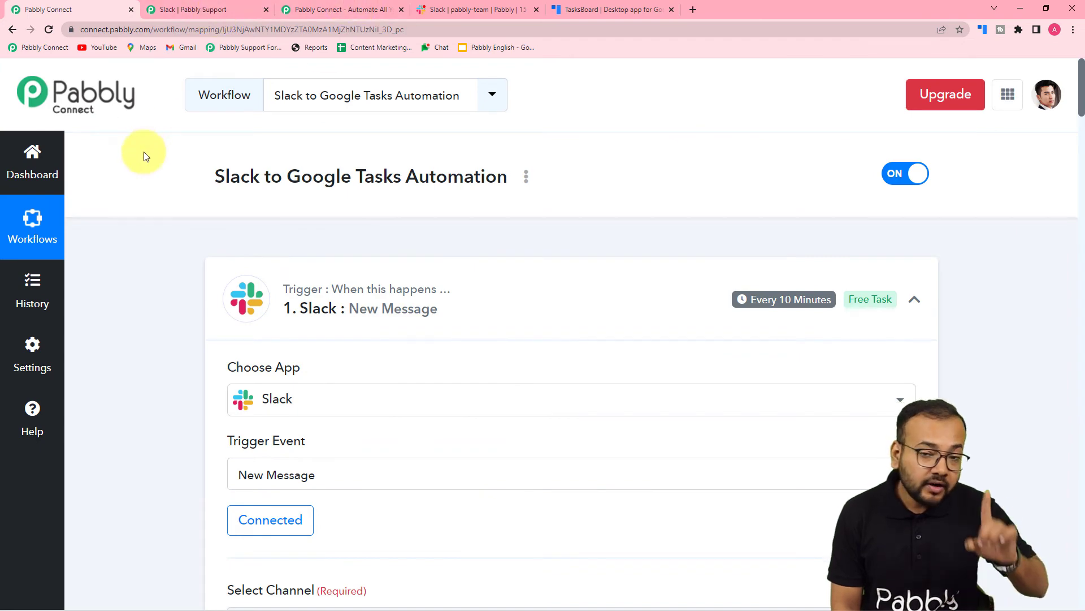
scroll(145, 156, "down", 2)
left_click(441, 10)
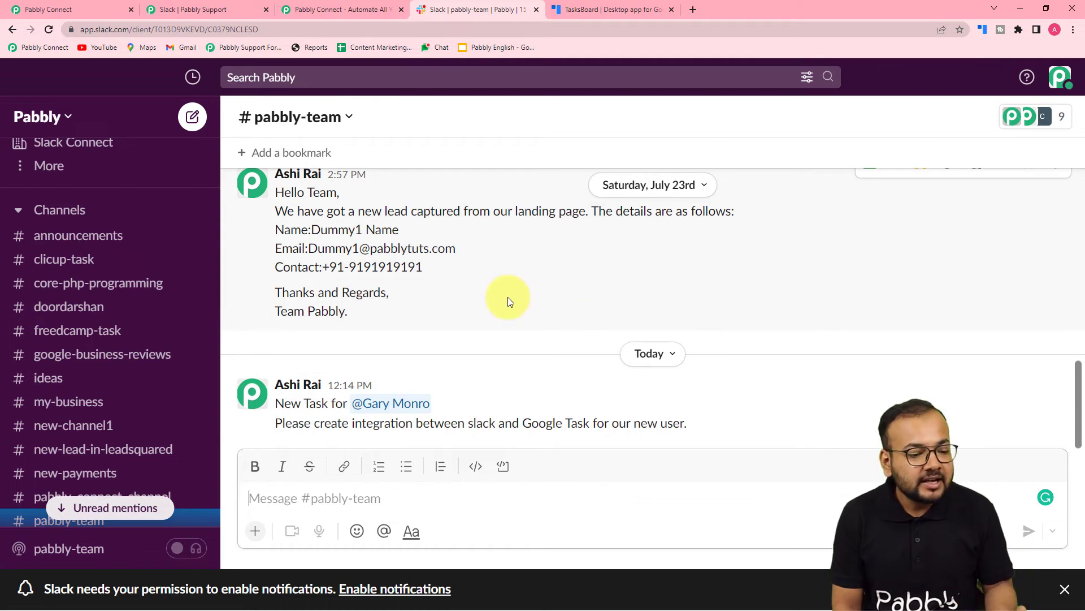
Review the workflow's Slack trigger, the new task message in Slack's pabbly-team channel, and the matching task in TasksBoard
left_click(71, 7)
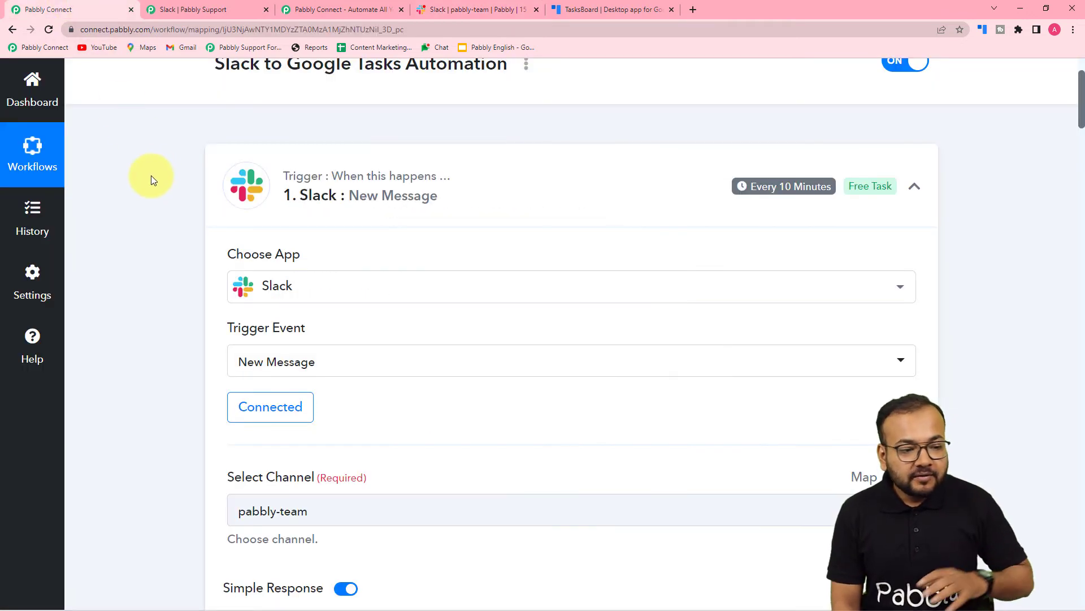
scroll(150, 202, "up", 2)
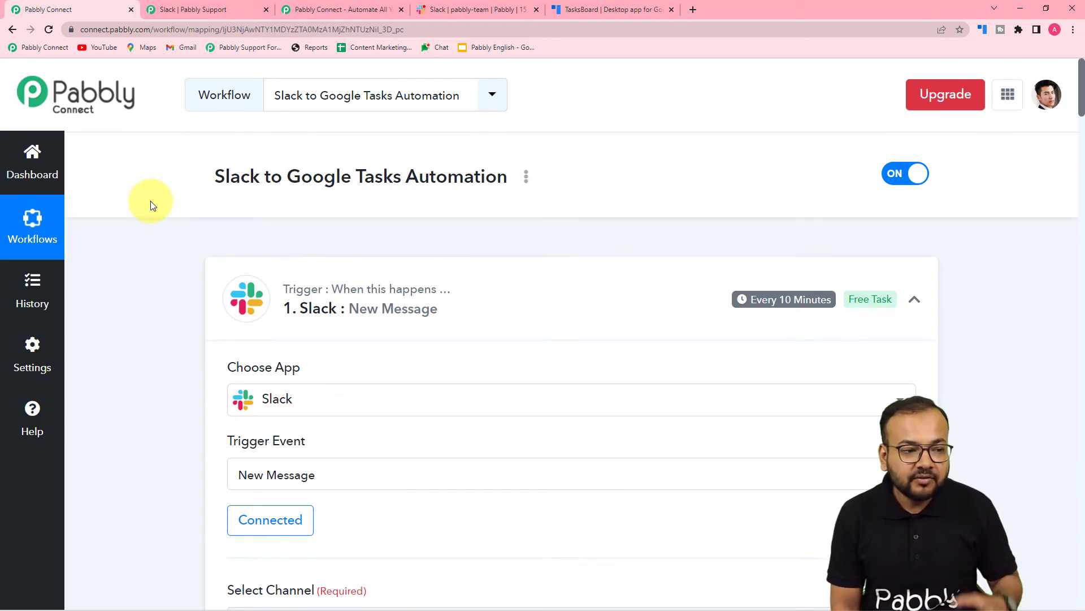
left_click(452, 10)
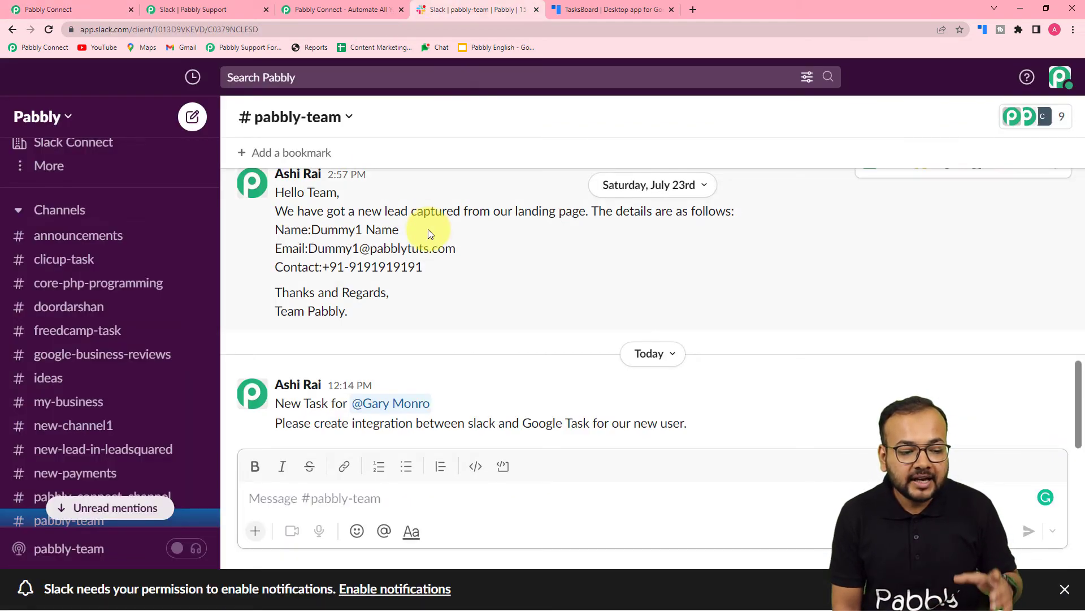
left_click(389, 413)
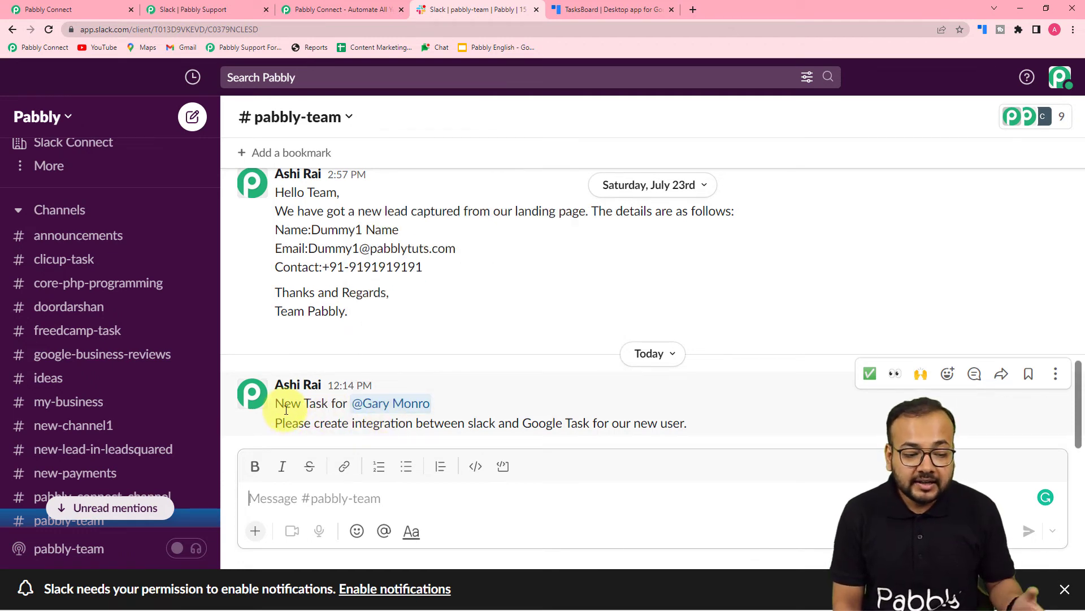
mouse_move(425, 405)
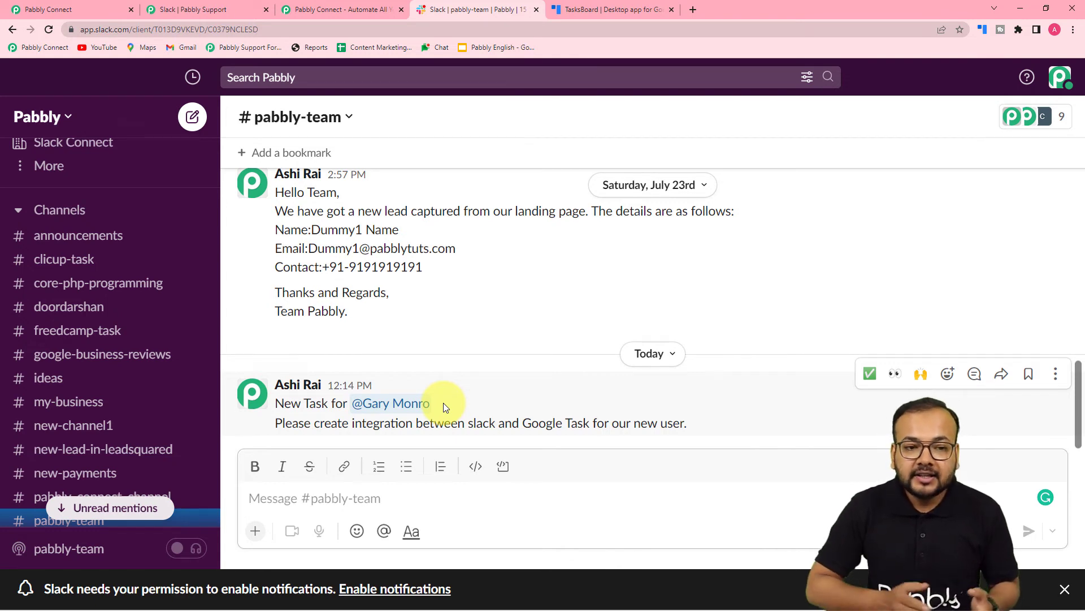
left_click(571, 6)
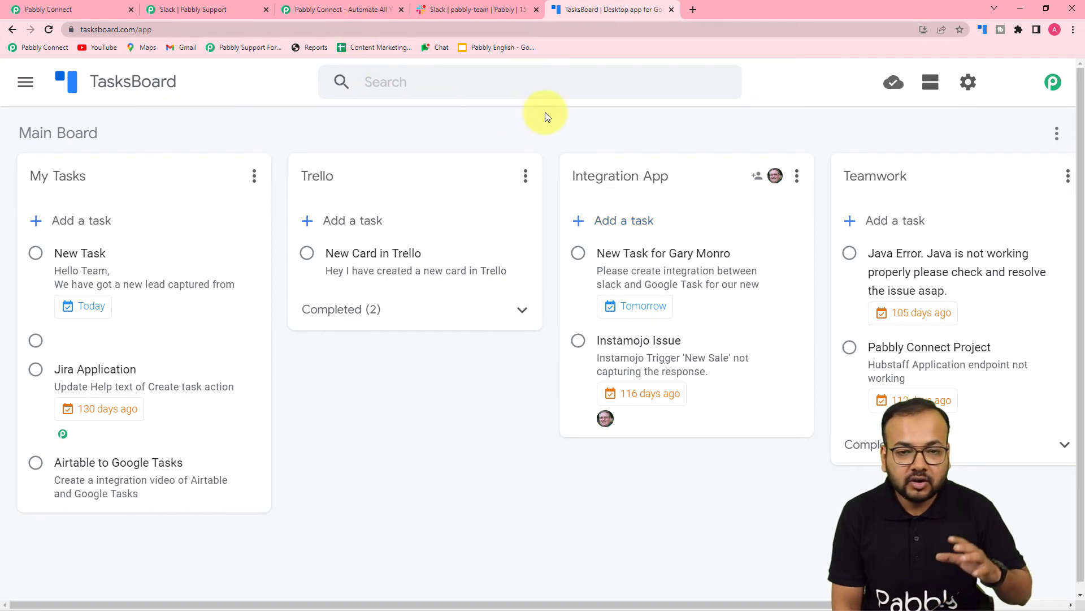
Switch to Pabbly Connect and insert a Filter by Pabbly action between the Date/Time Formatter and Google Tasks steps
left_click(76, 8)
scroll(147, 134, "down", 12)
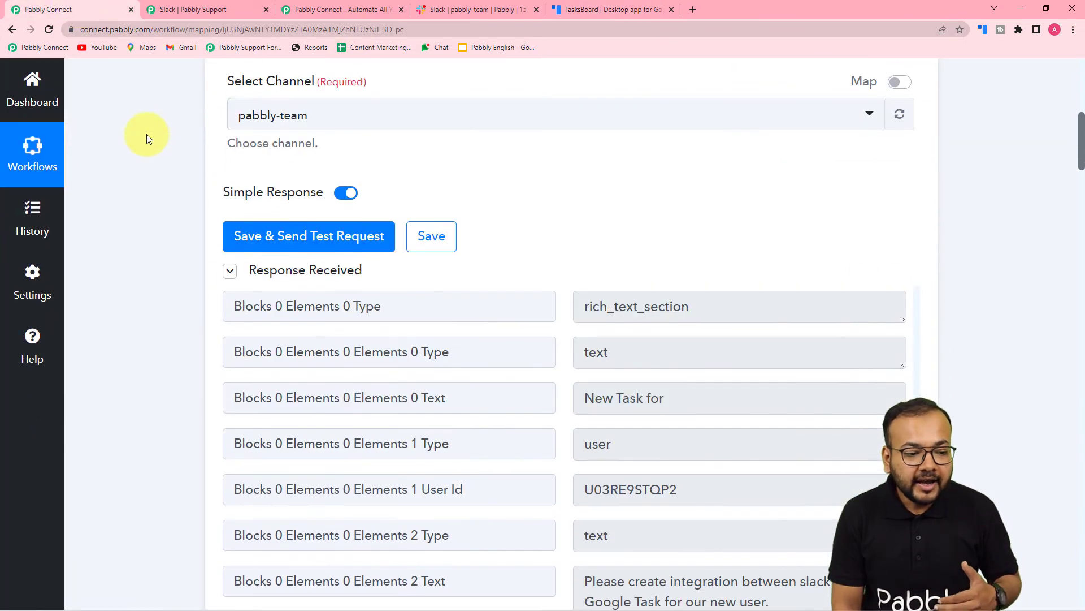
scroll(147, 134, "down", 6)
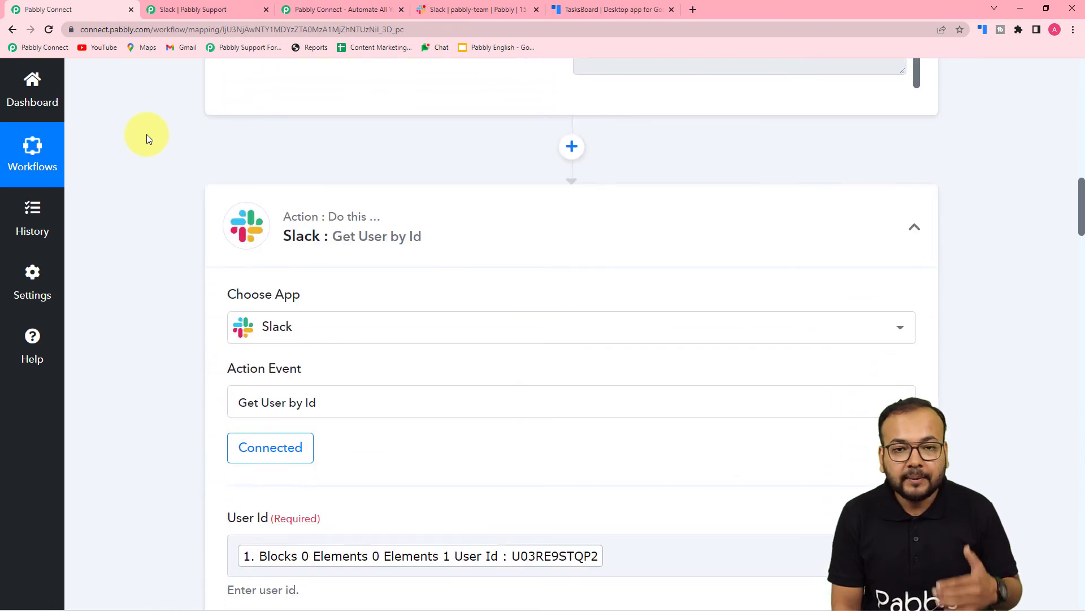
scroll(147, 134, "down", 14)
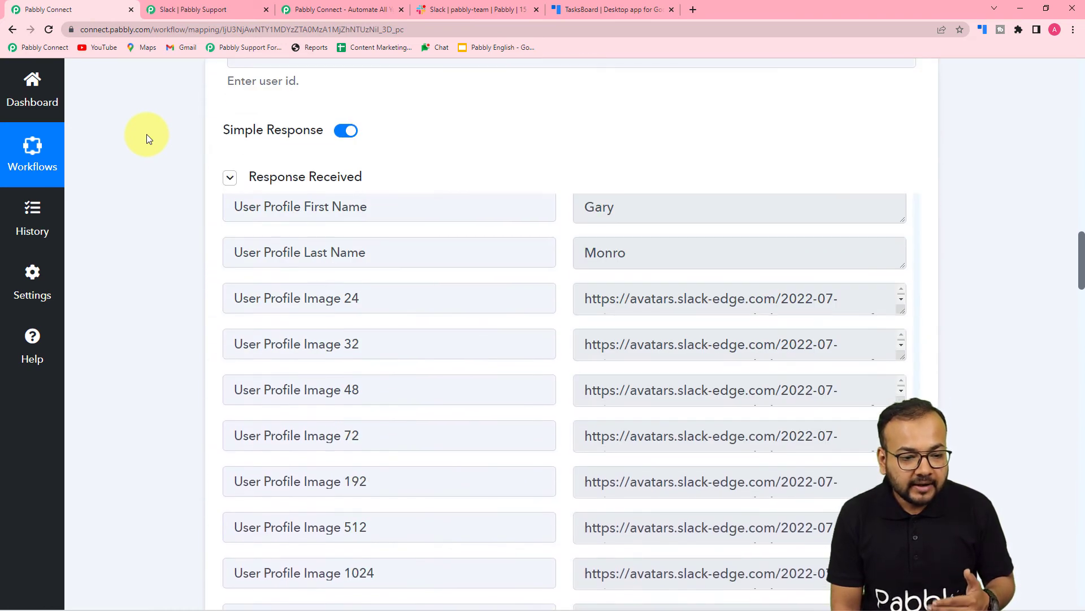
scroll(147, 134, "down", 10)
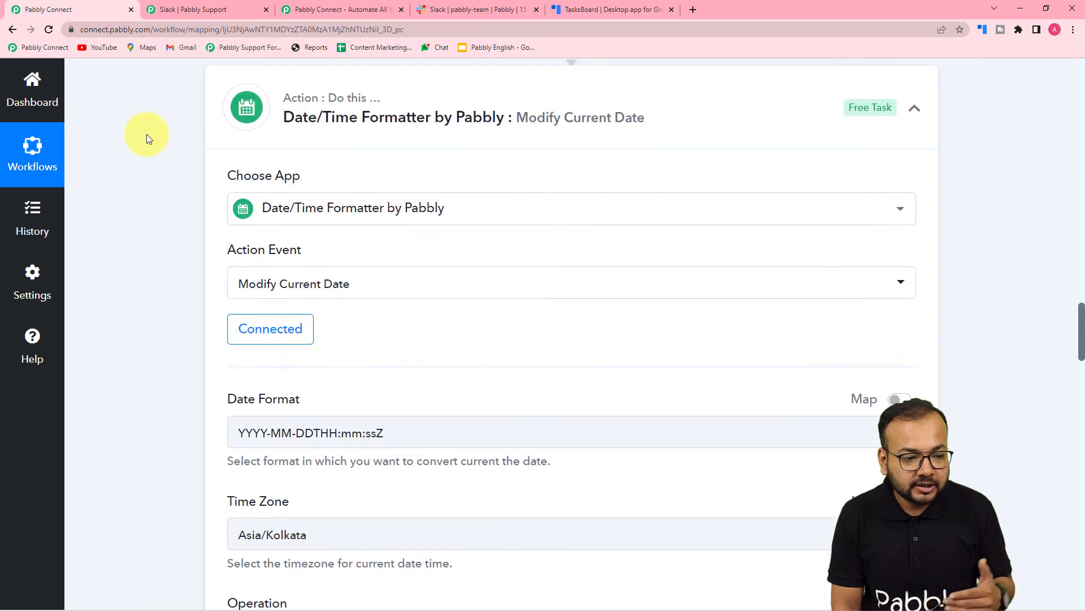
scroll(147, 134, "down", 12)
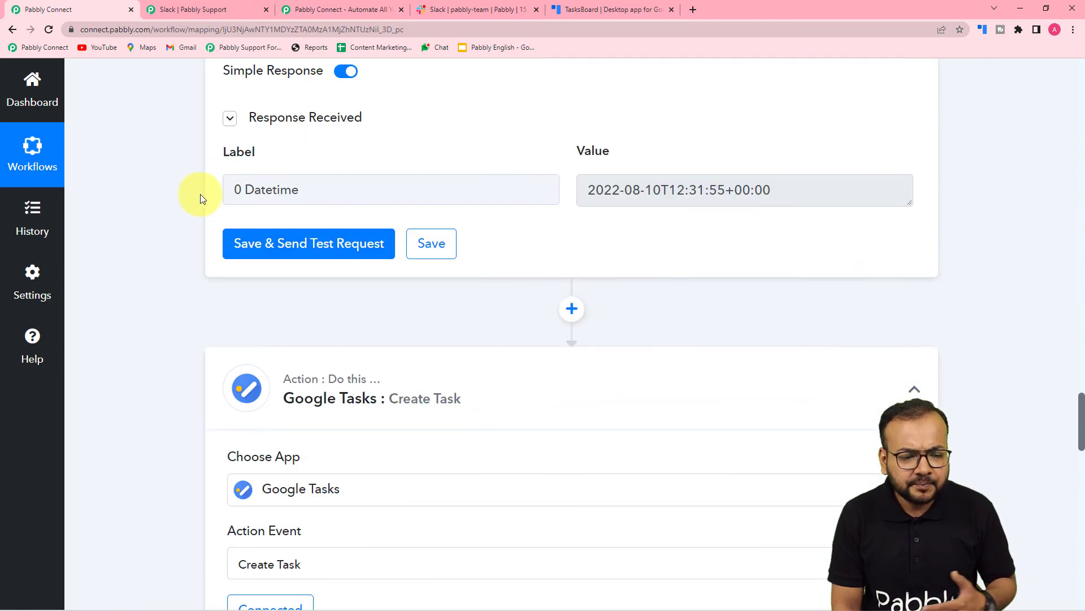
left_click(572, 309)
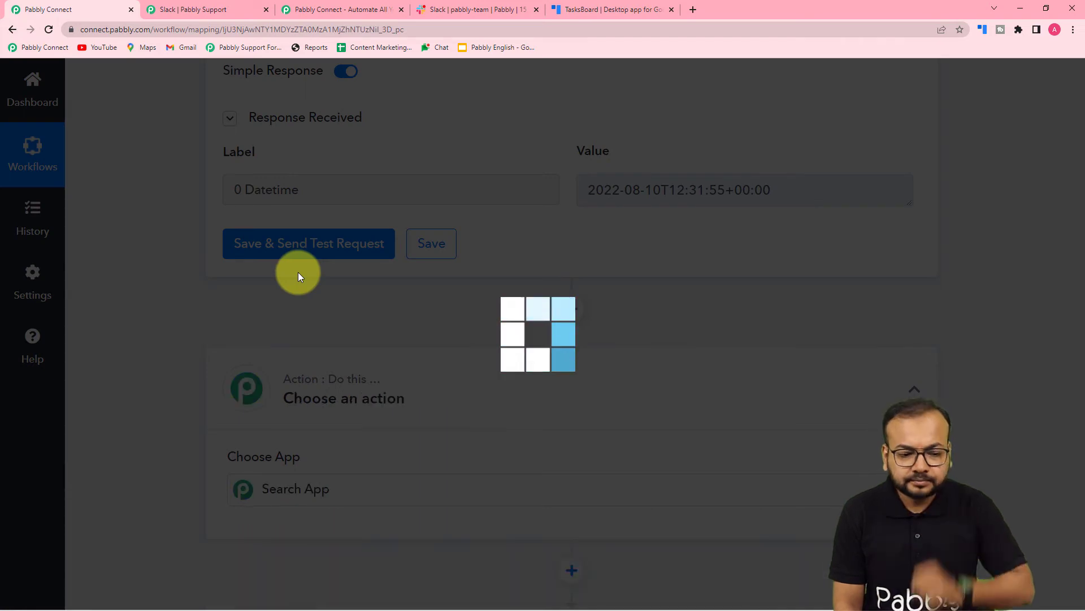
scroll(184, 286, "down", 2)
scroll(184, 286, "down", 2)
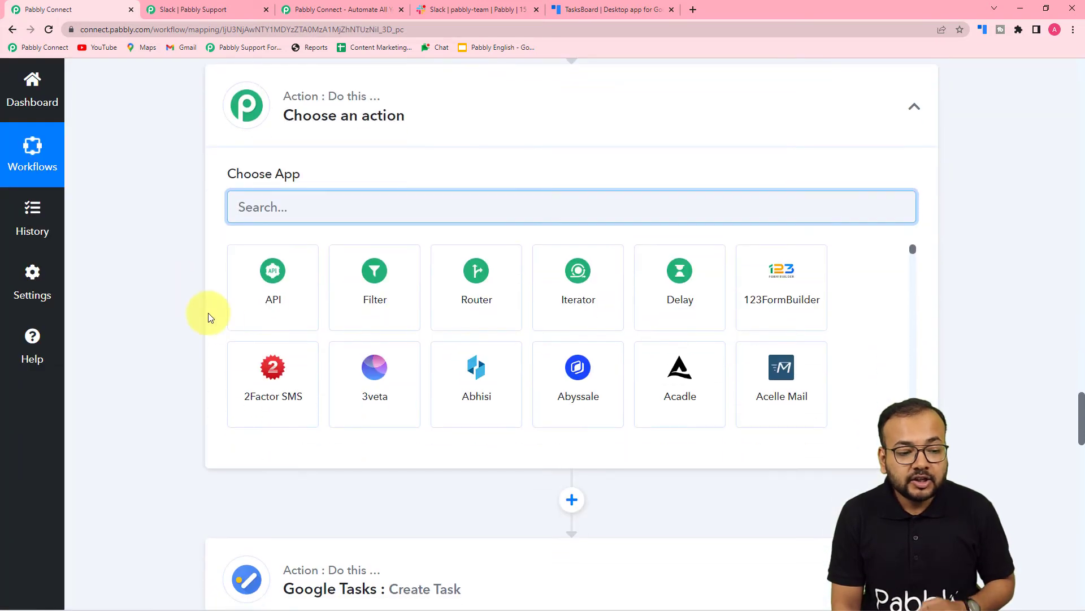
left_click(366, 299)
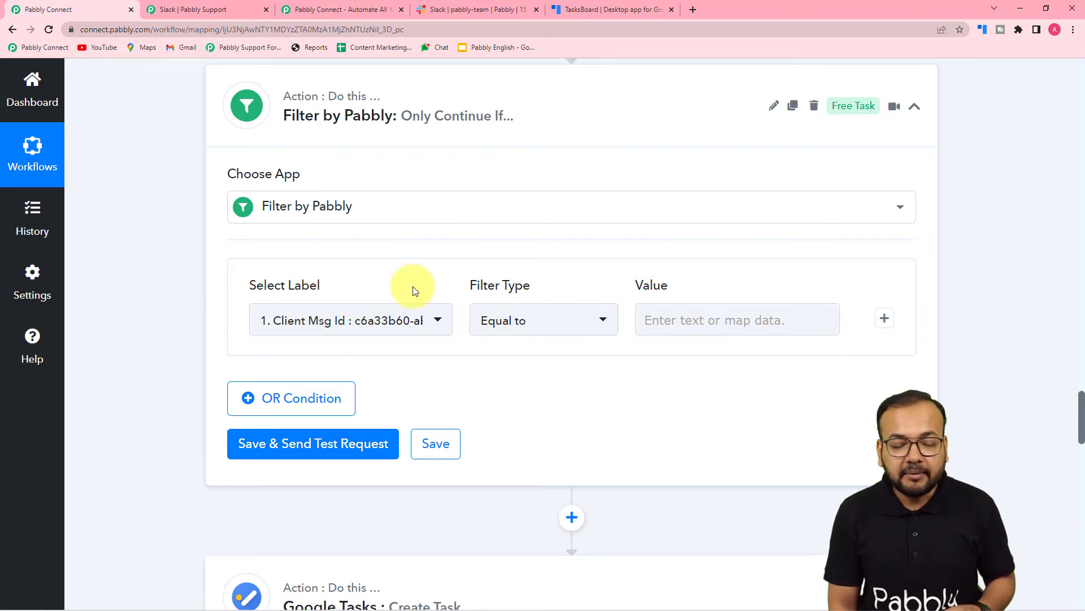
Switch to Slack's pabbly-team channel and check the user mention in the new task message
scroll(145, 259, "up", 3)
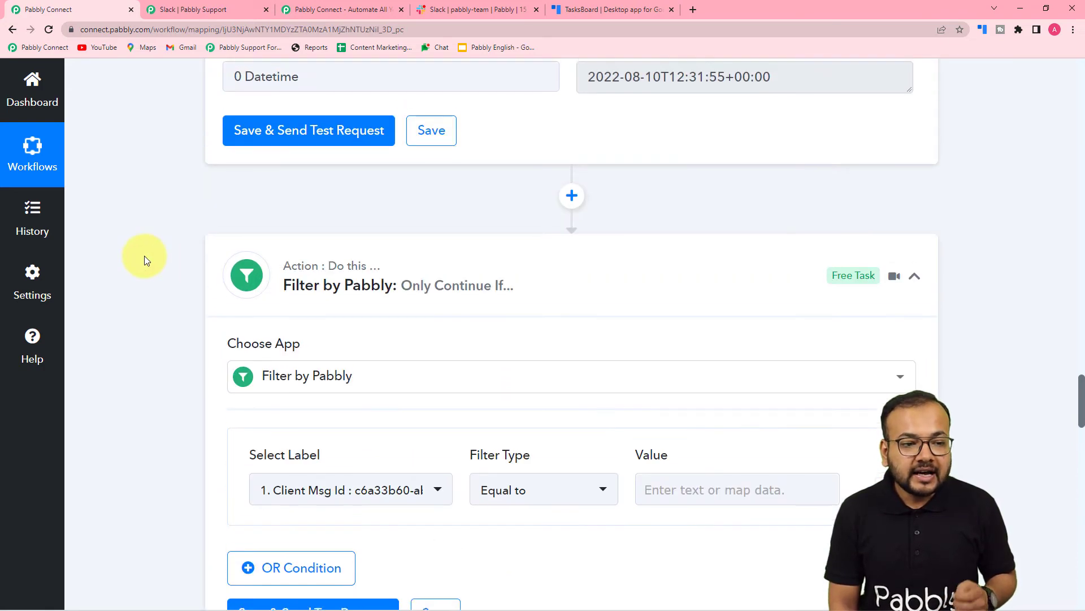
left_click(453, 10)
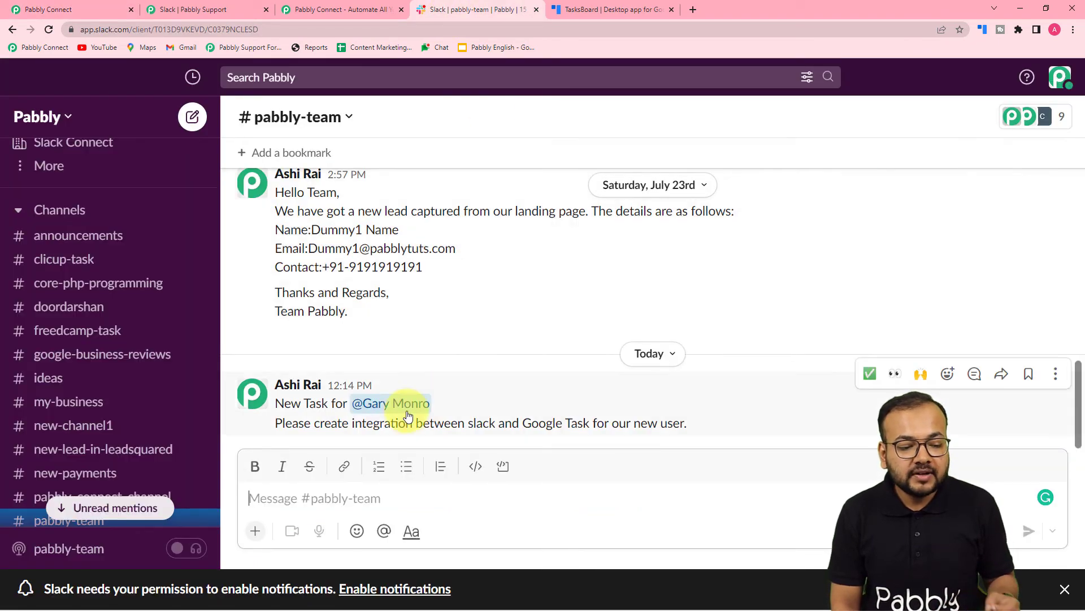
mouse_move(386, 415)
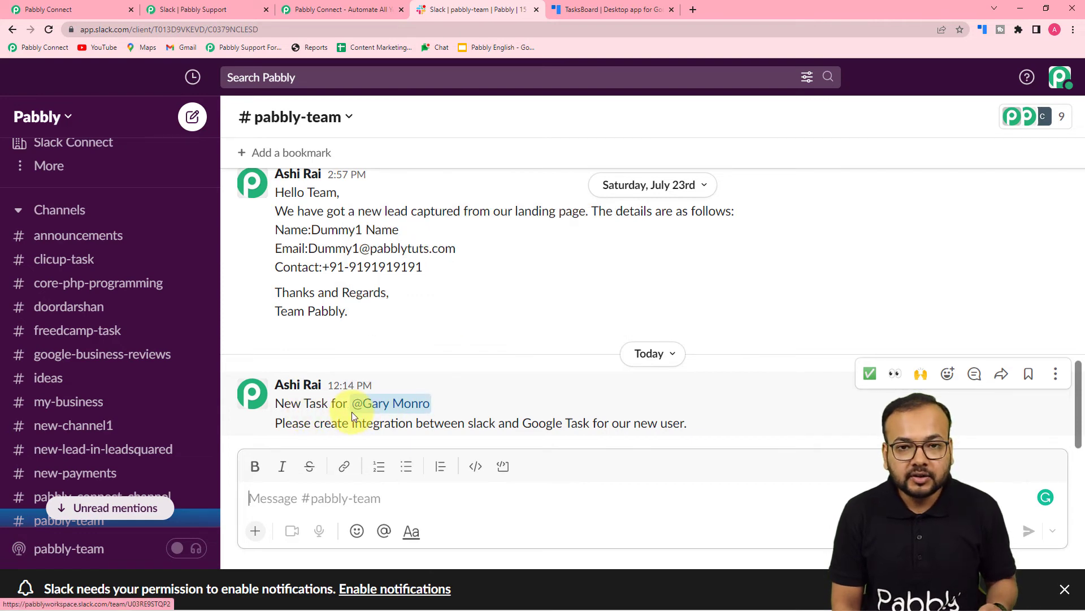
mouse_move(352, 416)
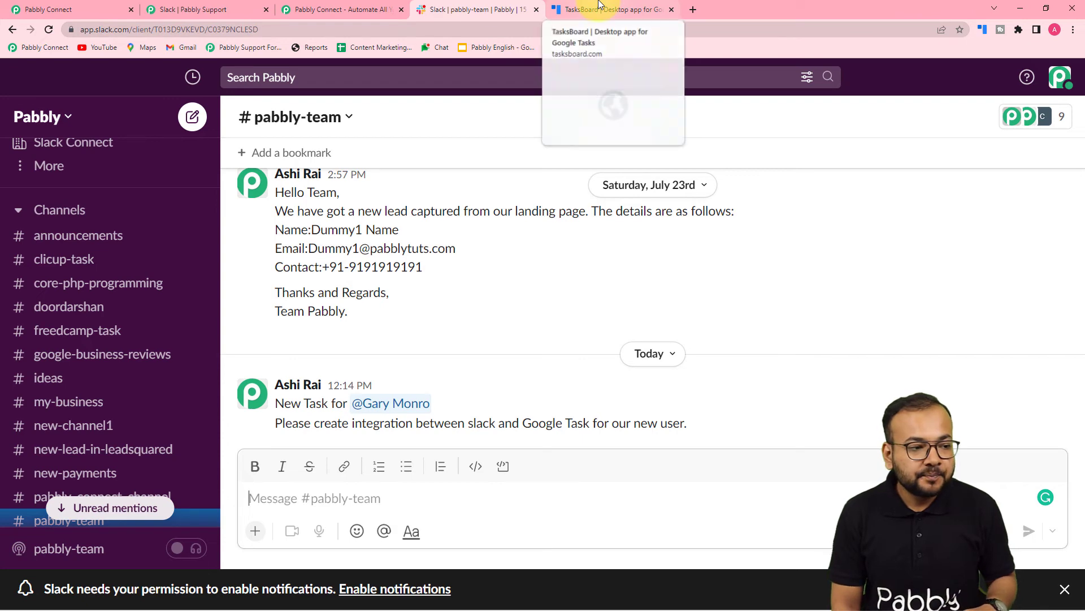
Return to Pabbly Connect and examine the Get User by Id and Slack trigger responses for fields usable in the filter
left_click(39, 9)
scroll(179, 105, "down", 1)
scroll(179, 105, "down", 5)
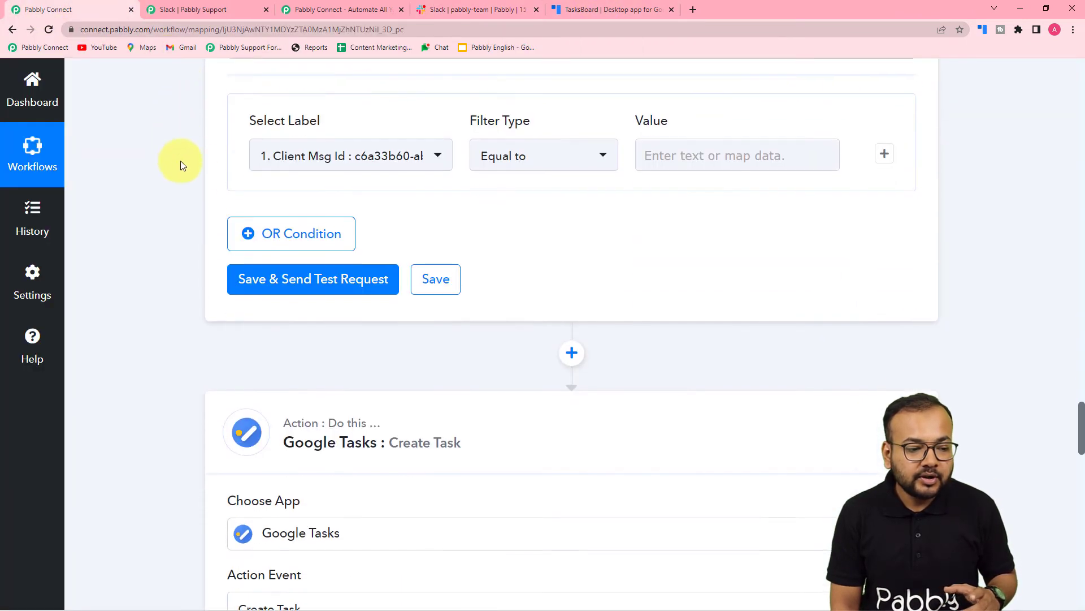
scroll(405, 170, "up", 5)
scroll(406, 170, "up", 15)
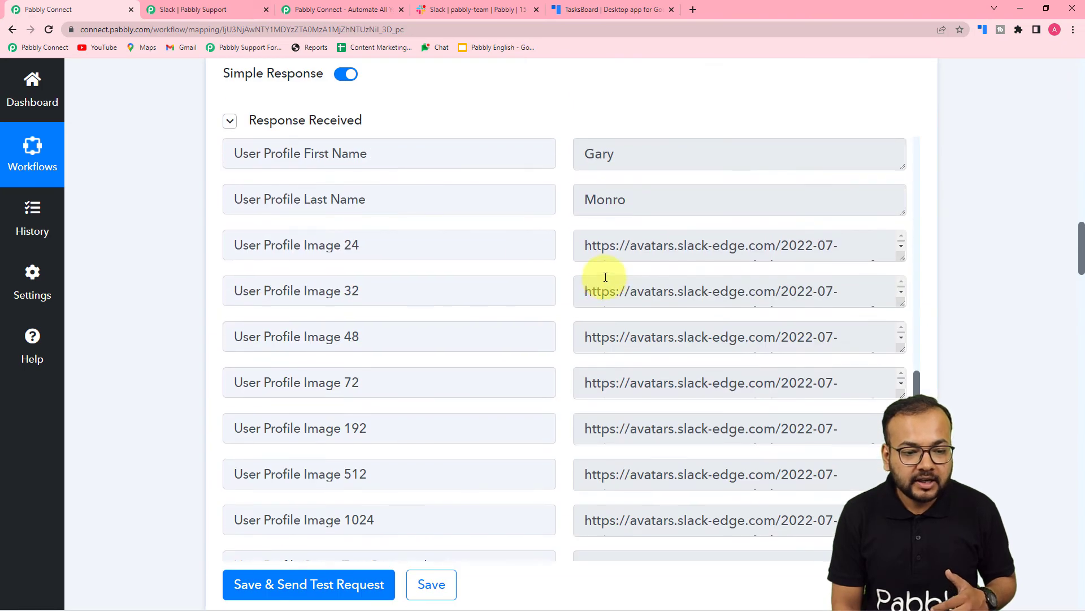
scroll(602, 275, "up", 10)
scroll(605, 276, "up", 12)
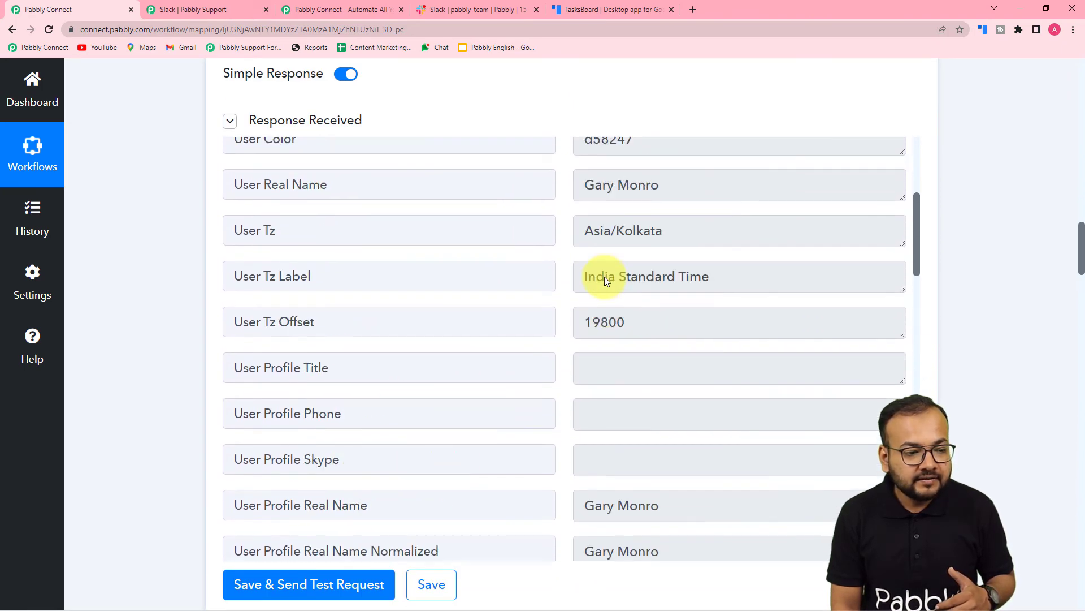
scroll(339, 247, "down", 4)
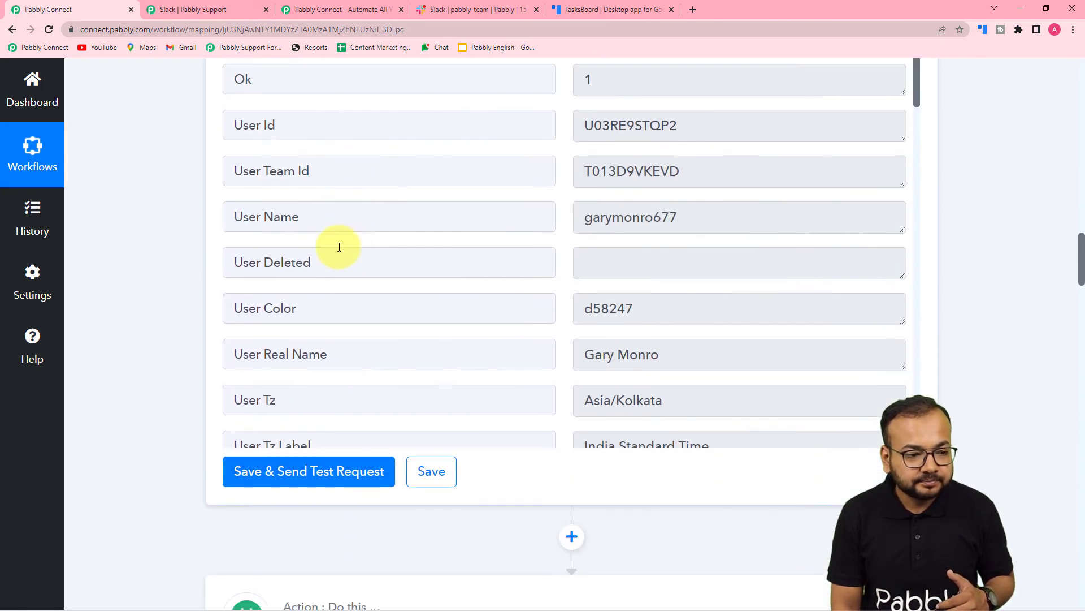
scroll(151, 189, "up", 15)
scroll(512, 206, "up", 10)
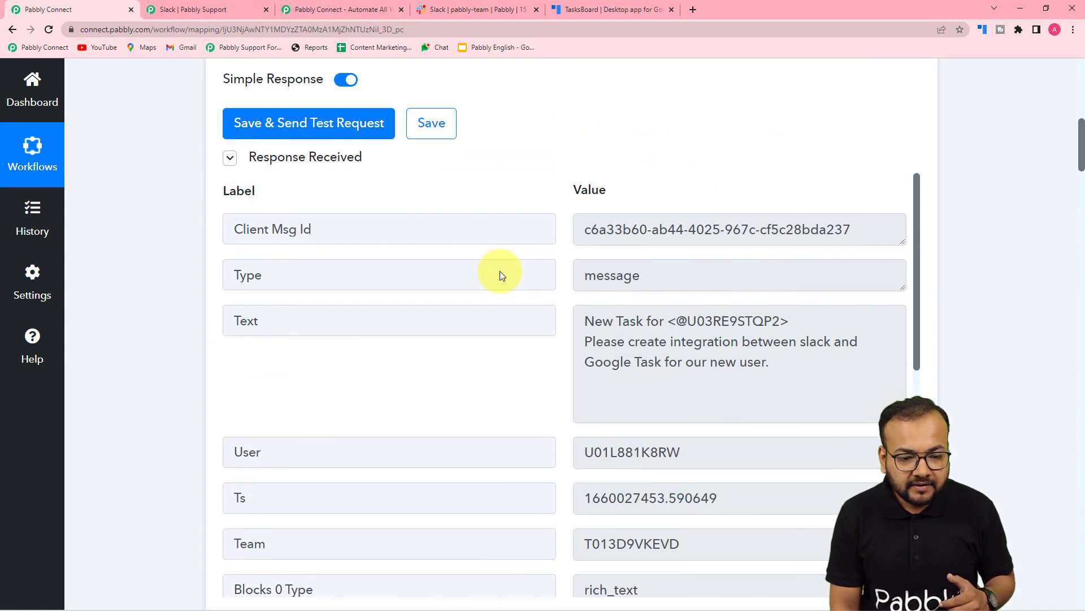
scroll(451, 288, "down", 1)
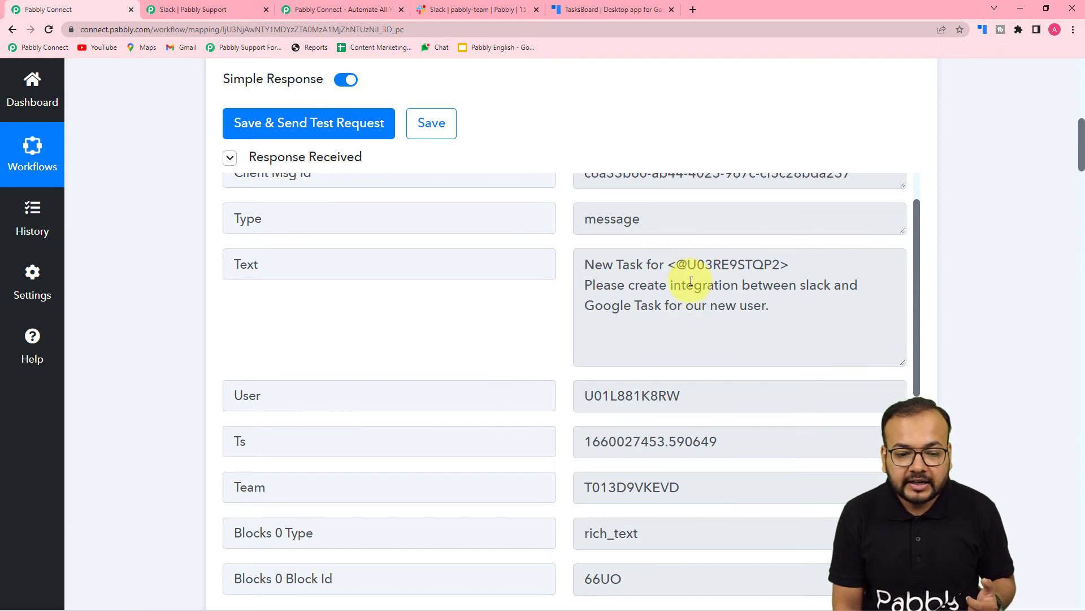
scroll(552, 311, "down", 8)
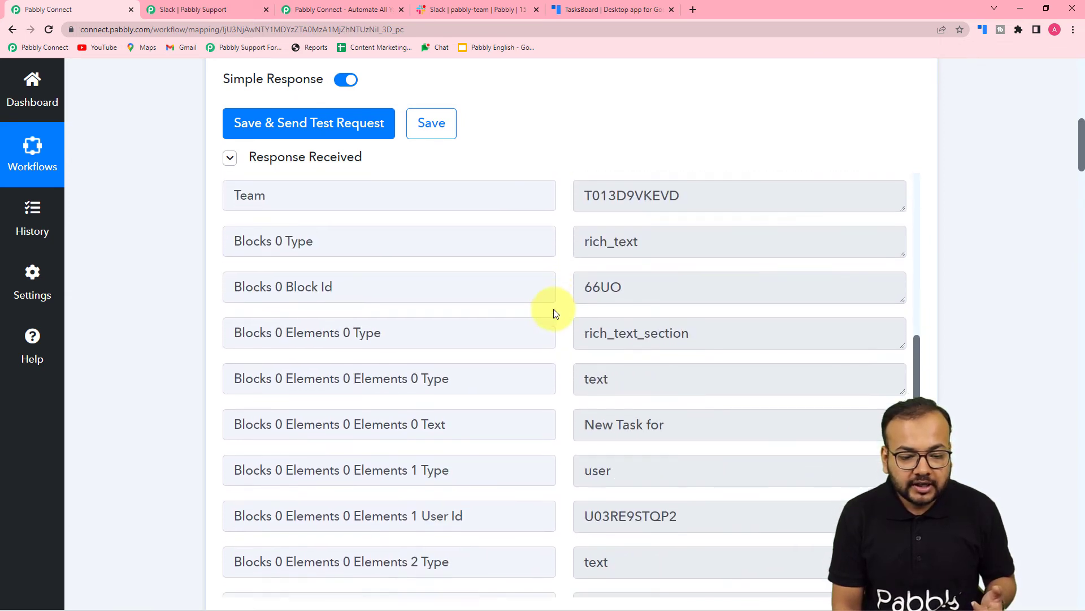
Set the filter's first condition to the Slack New Message Text label, filter type Equal to, and value Task
scroll(252, 296, "down", 20)
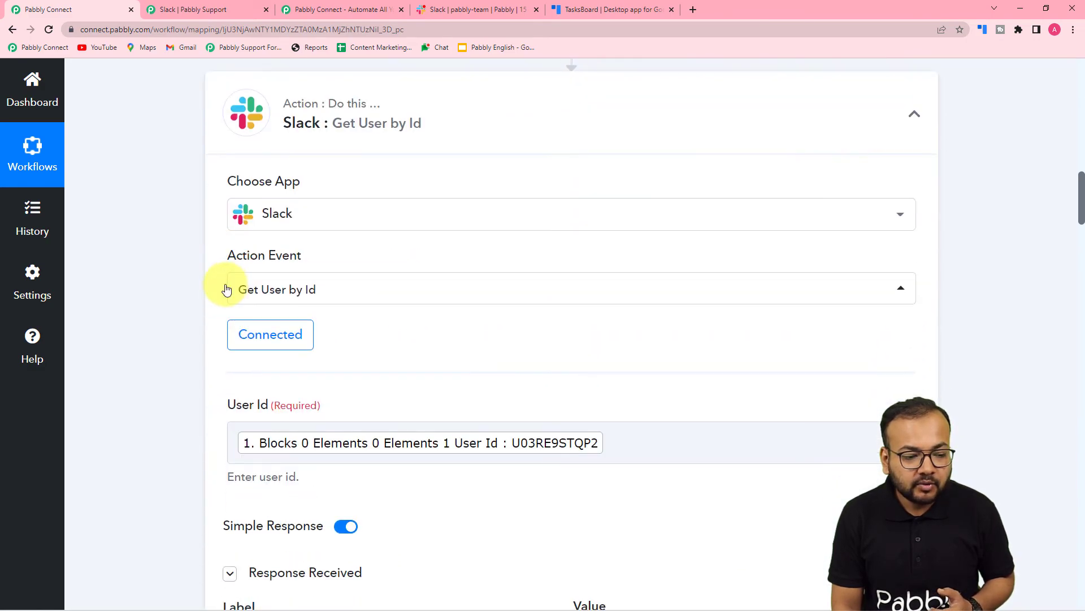
scroll(225, 283, "down", 20)
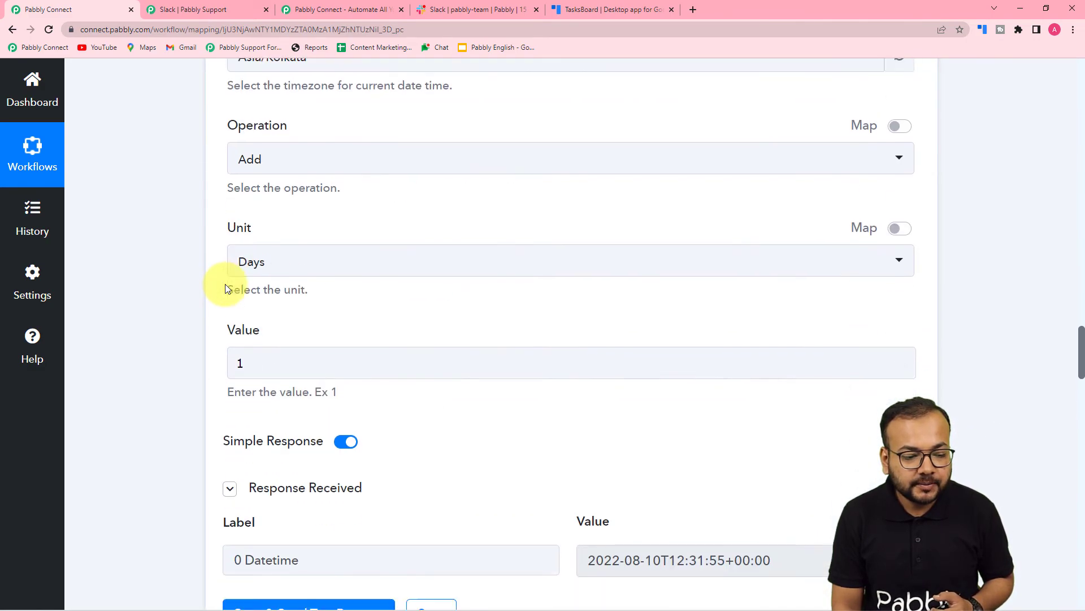
scroll(225, 284, "down", 5)
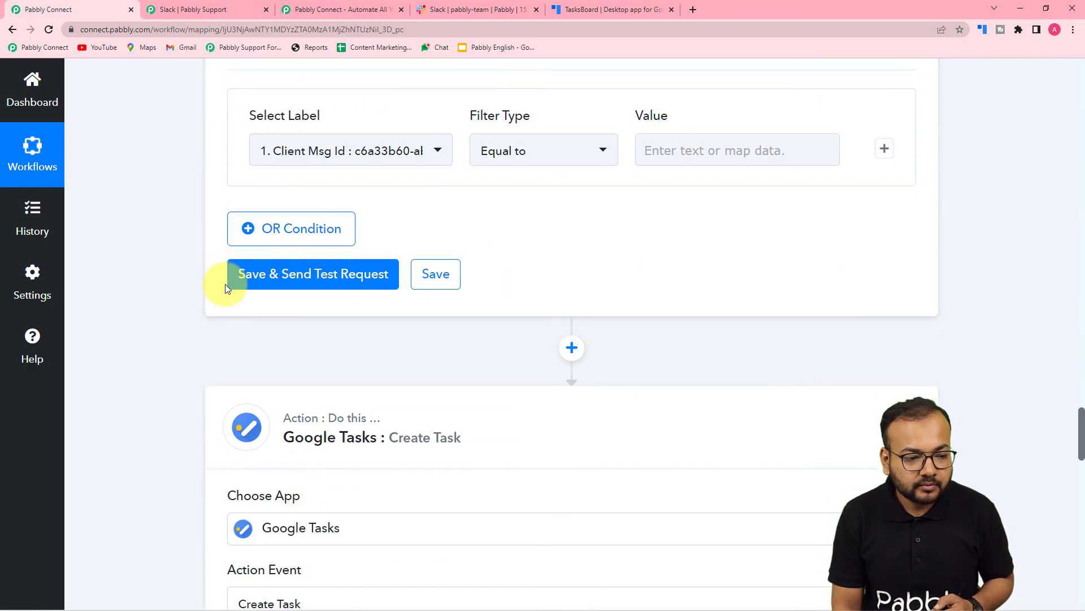
left_click(370, 157)
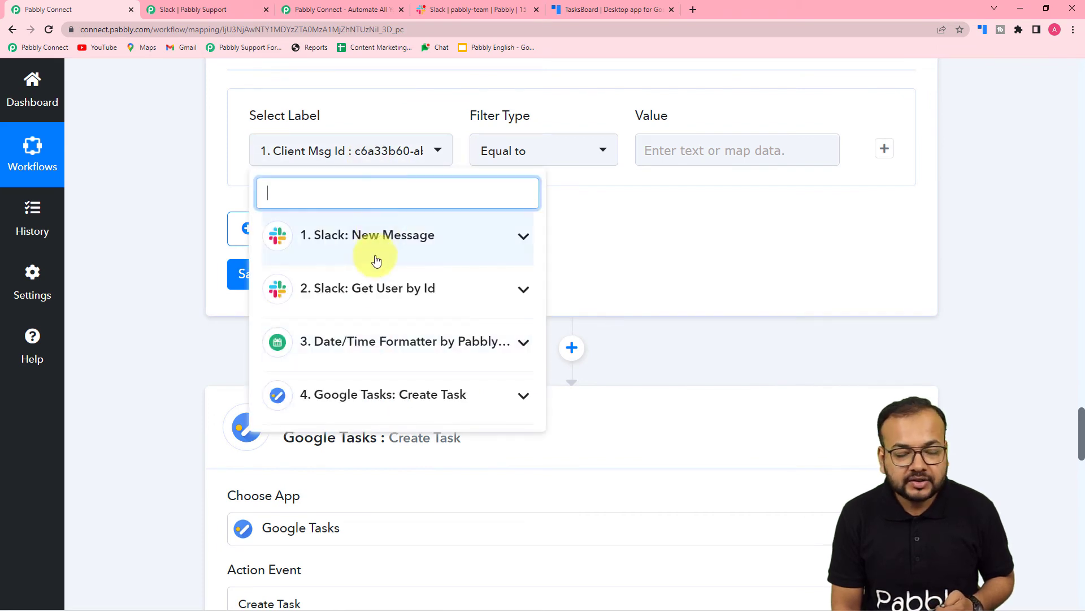
left_click(385, 235)
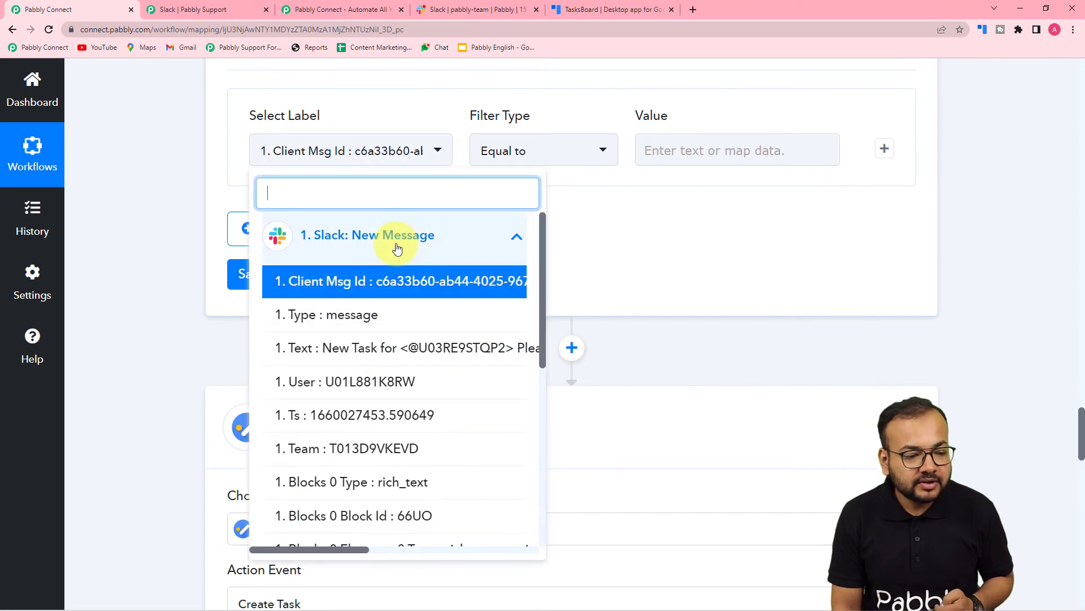
left_click(360, 351)
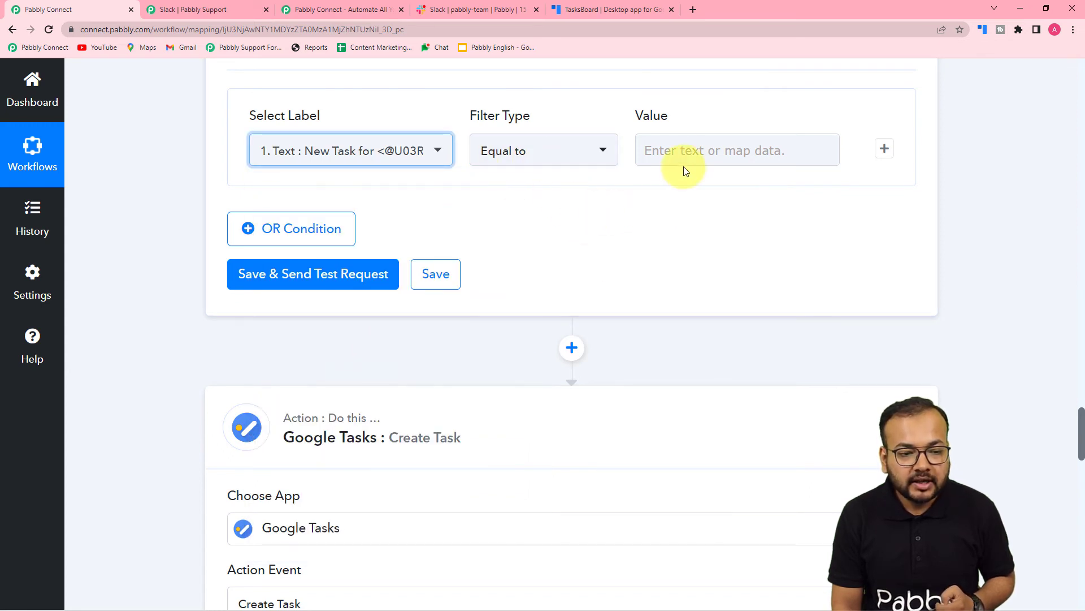
left_click(563, 154)
left_click(534, 225)
left_click(654, 151)
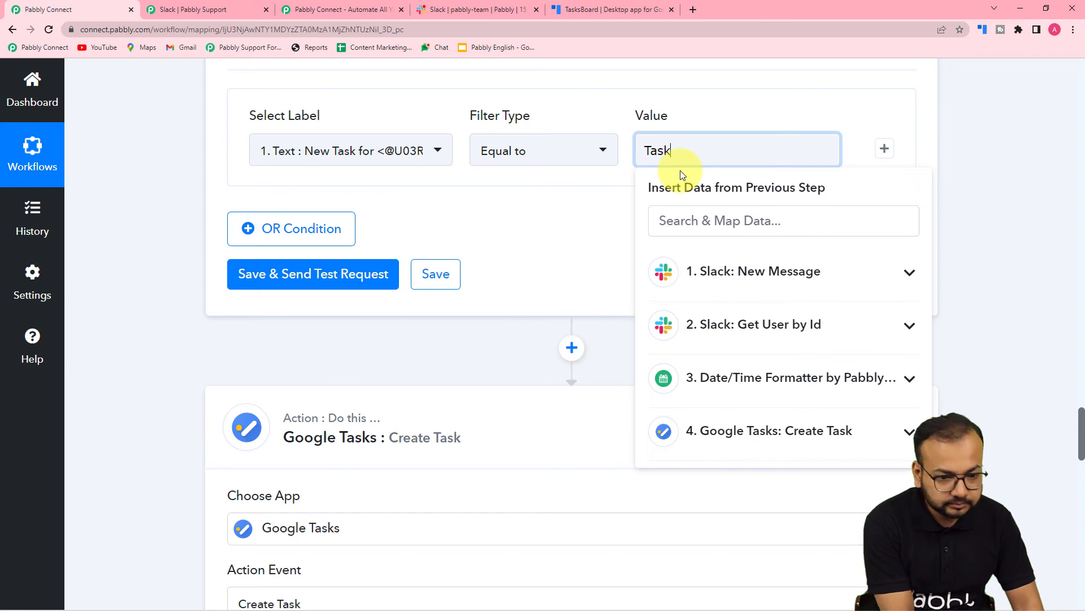
left_click(585, 196)
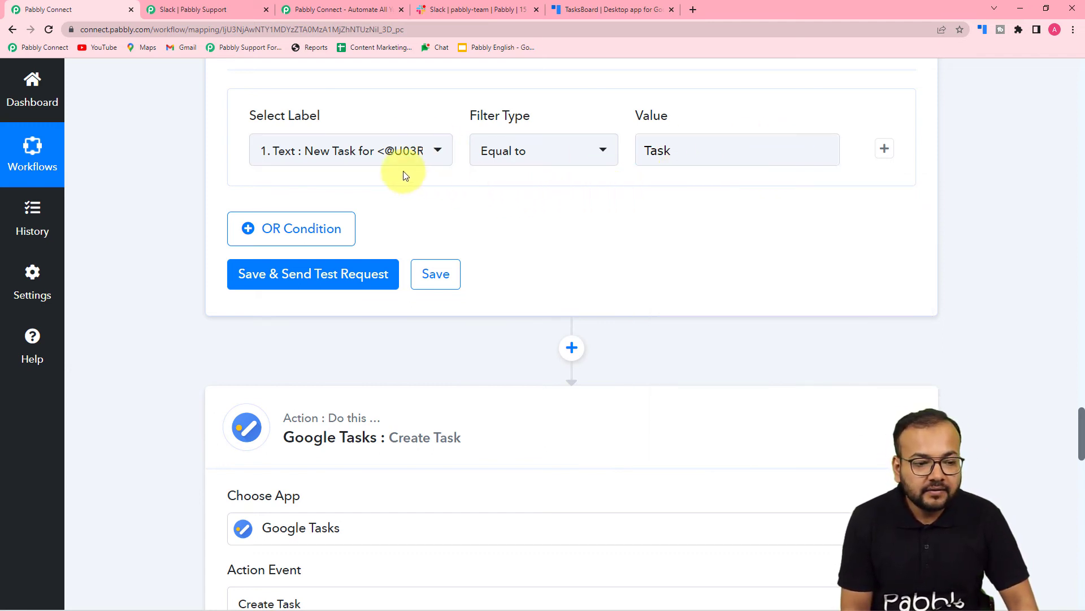
Add an AND condition to the filter using the trigger's Blocks 0 Elements 0 Elements 1 User Id label
scroll(889, 168, "up", 2)
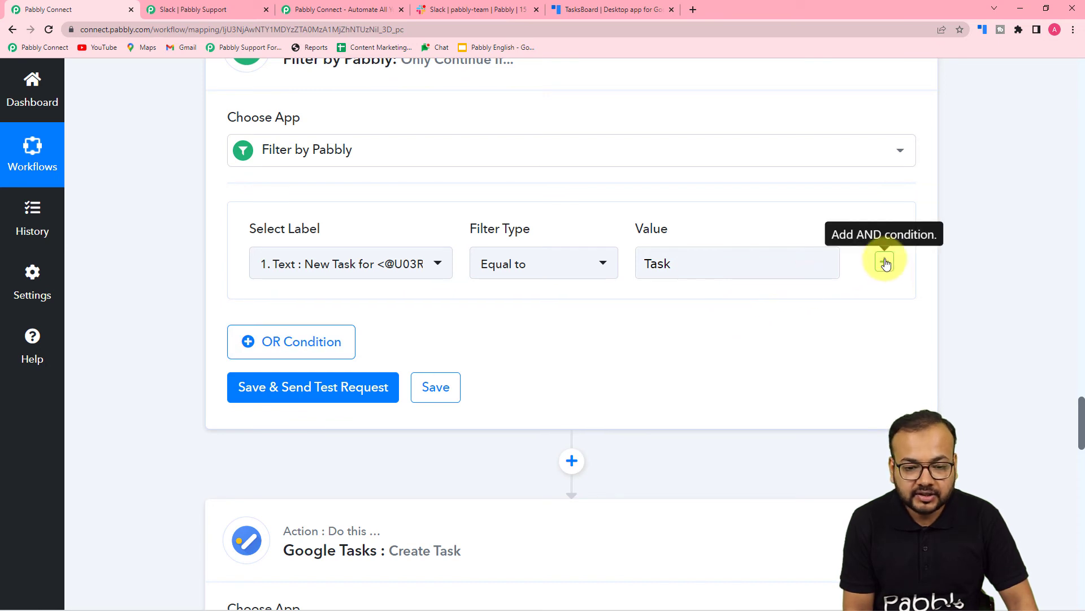
left_click(885, 262)
left_click(383, 322)
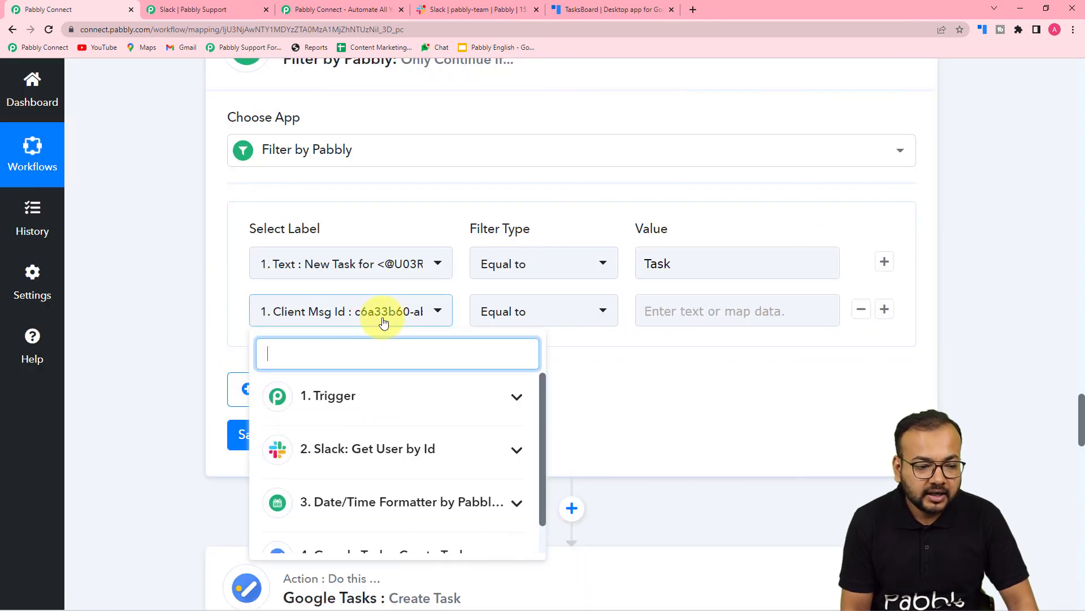
scroll(365, 416, "down", 1)
scroll(370, 416, "up", 1)
left_click(373, 416)
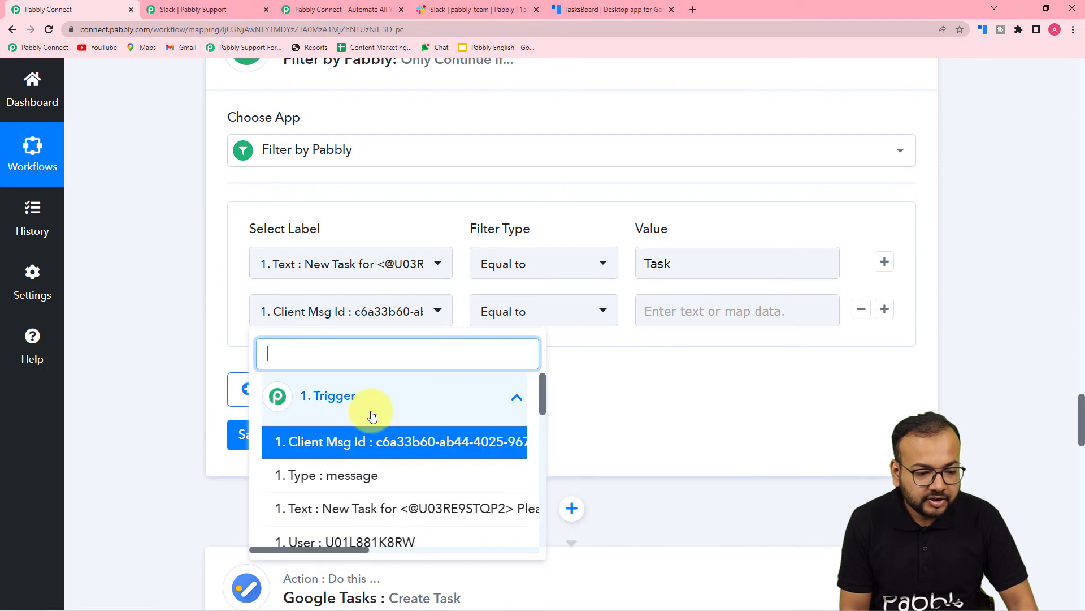
scroll(373, 416, "down", 4)
scroll(373, 416, "down", 8)
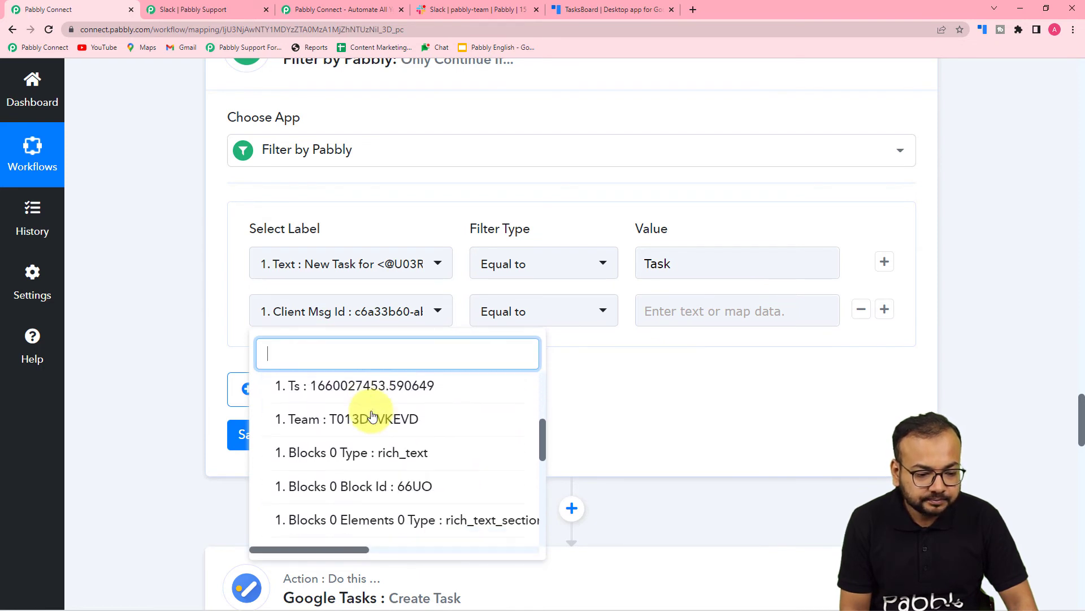
scroll(373, 416, "up", 2)
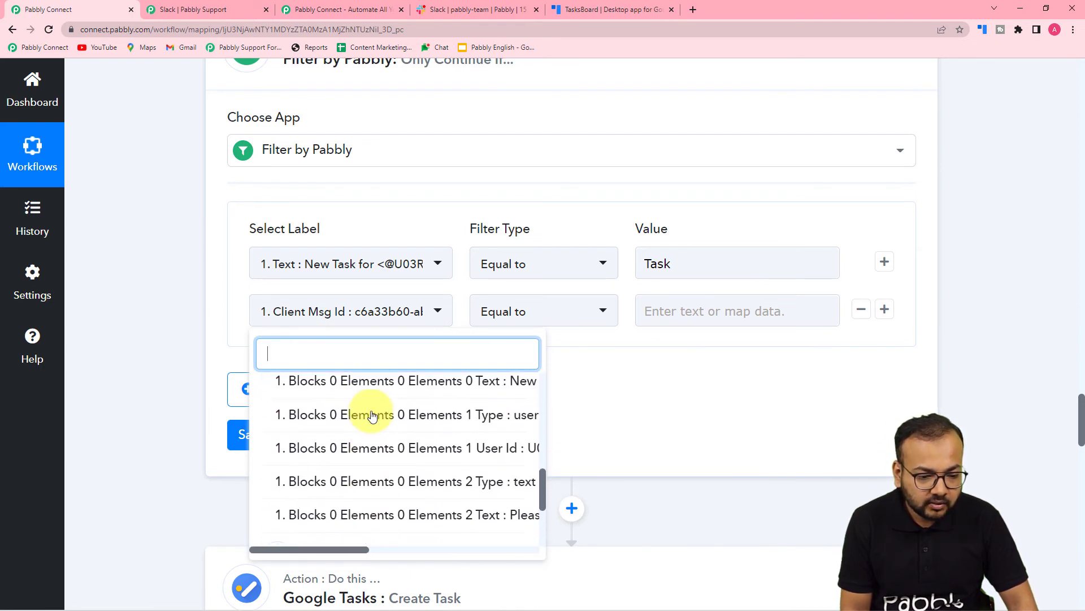
left_click(495, 452)
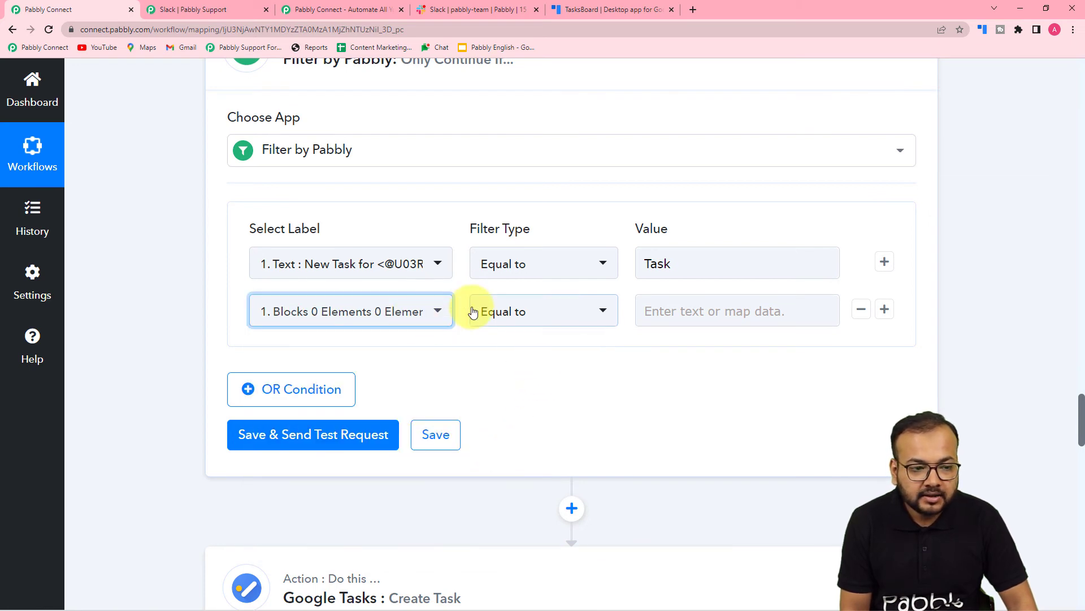
Examine the Slack trigger response for the mentioned user's ID and message text fields used by the filter conditions
scroll(310, 182, "up", 4)
scroll(310, 181, "up", 15)
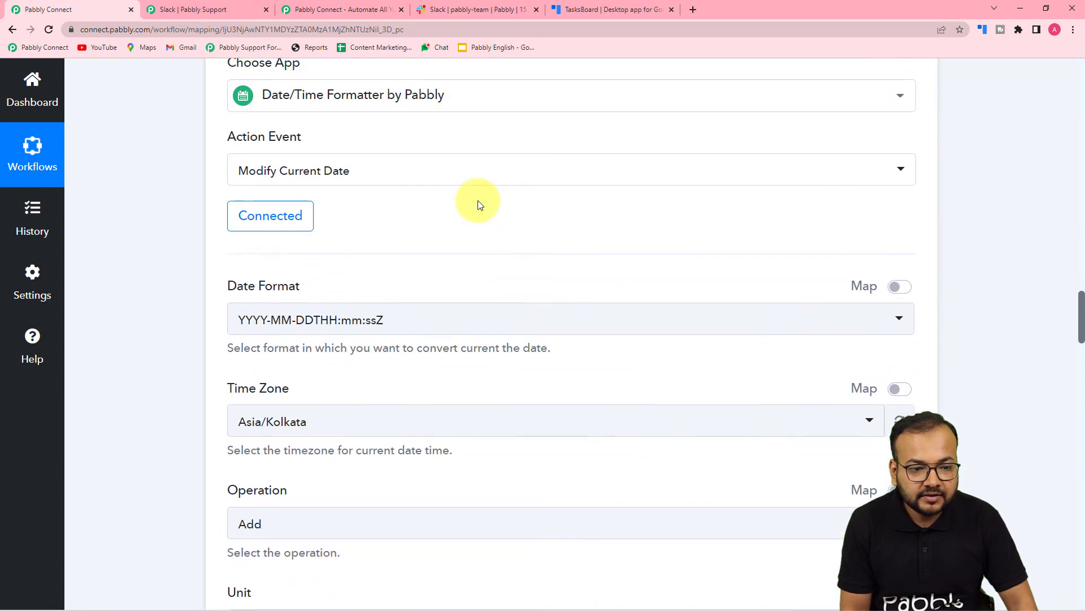
scroll(221, 256, "up", 6)
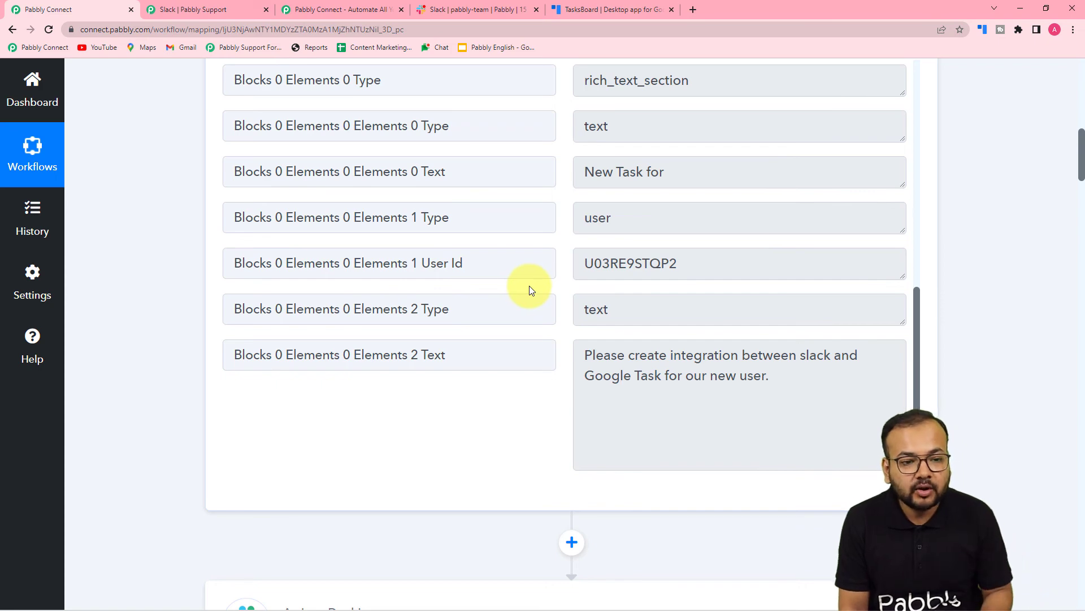
scroll(529, 286, "up", 5)
scroll(530, 286, "down", 4)
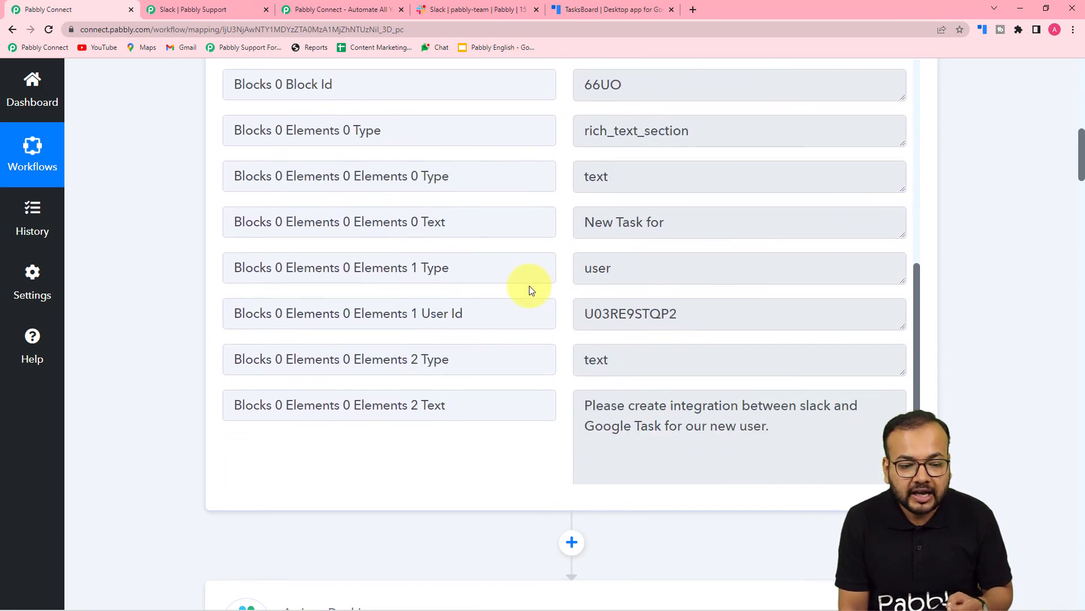
scroll(529, 286, "up", 8)
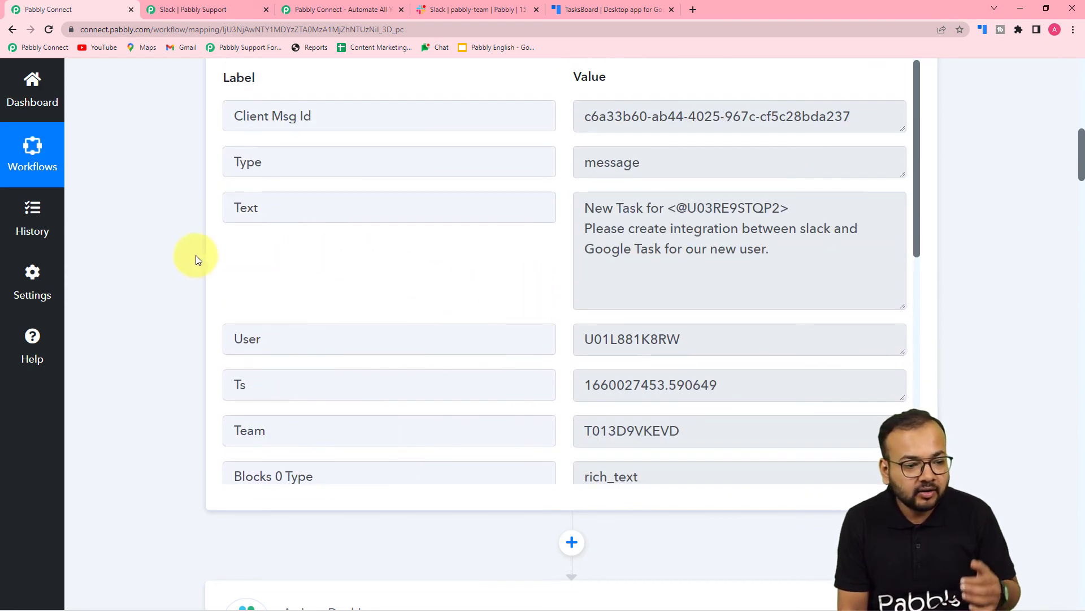
scroll(189, 255, "down", 20)
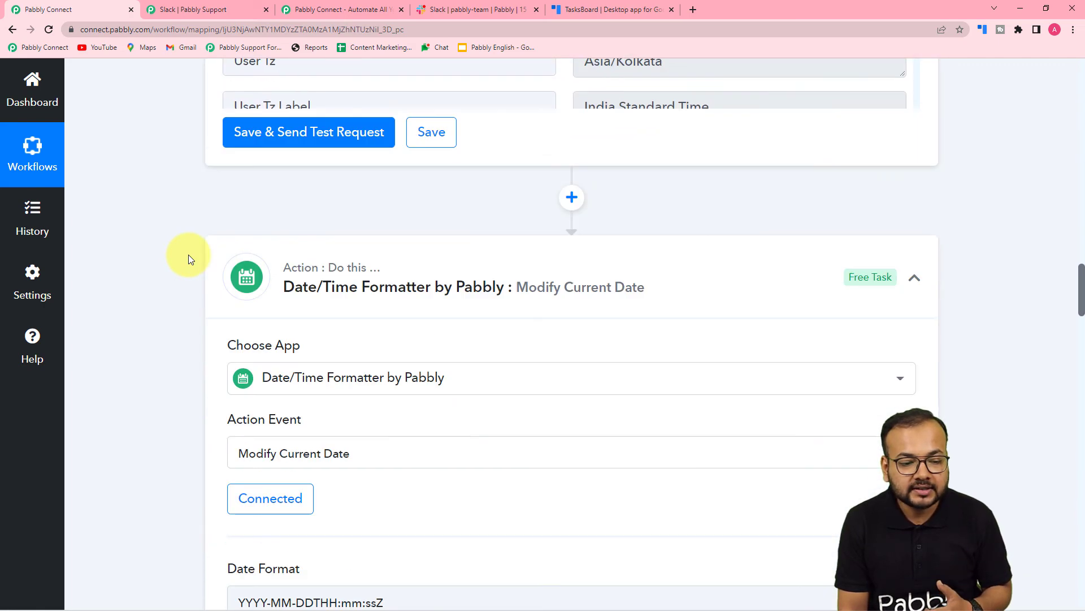
scroll(189, 255, "down", 20)
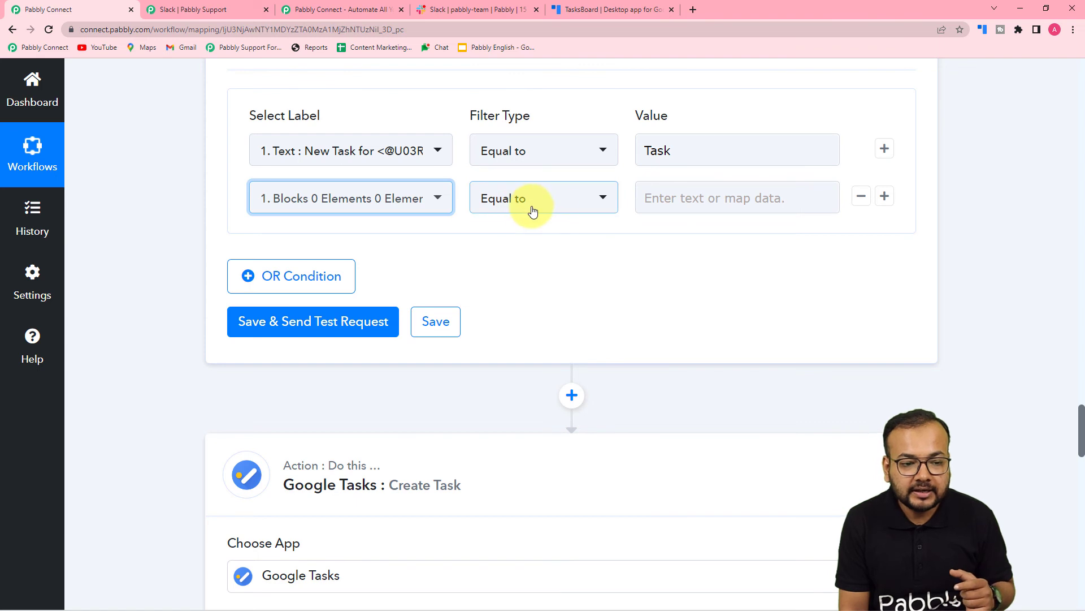
Set the second condition's filter type to Exists, save the filter and send a test request
left_click(538, 209)
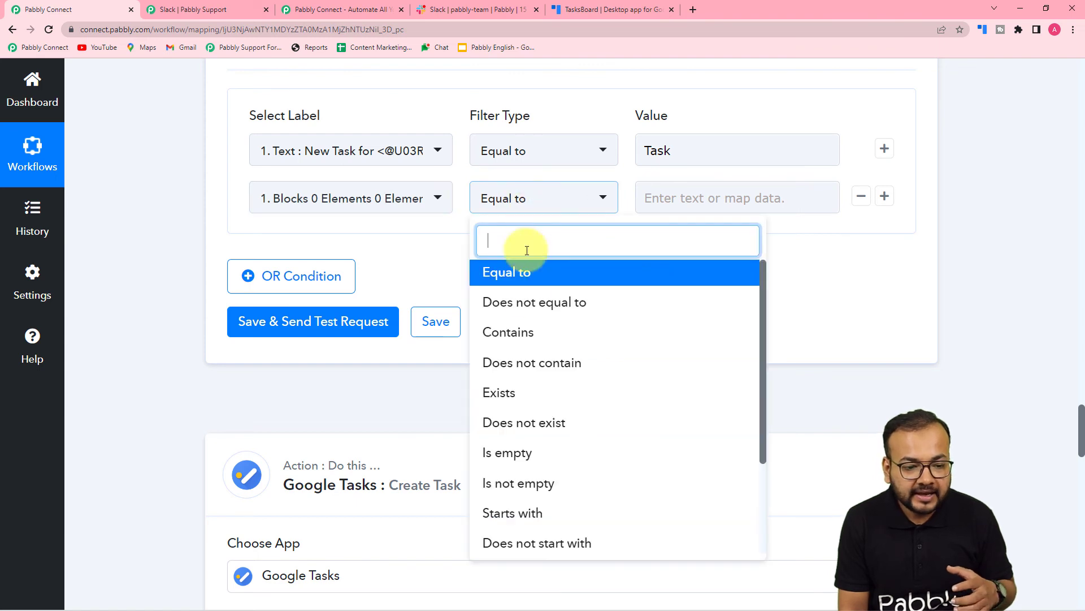
left_click(520, 400)
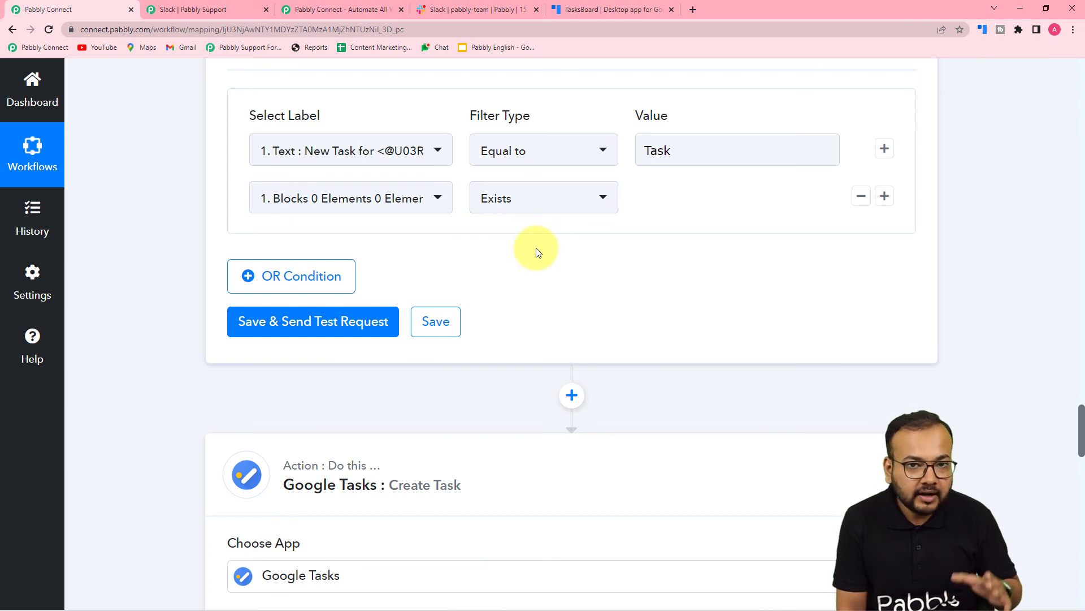
scroll(351, 362, "down", 3)
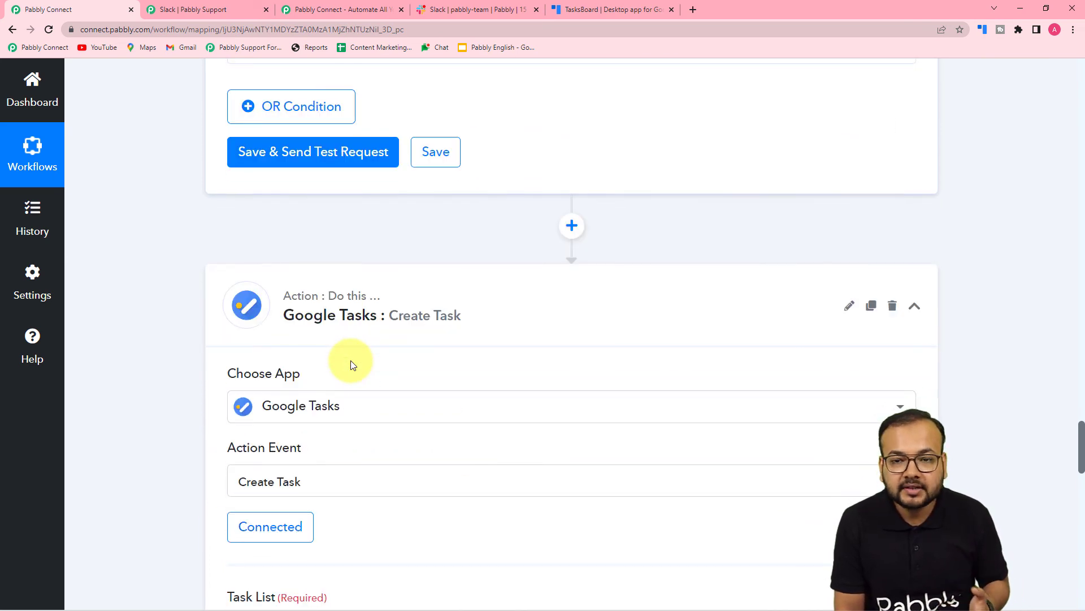
left_click(338, 153)
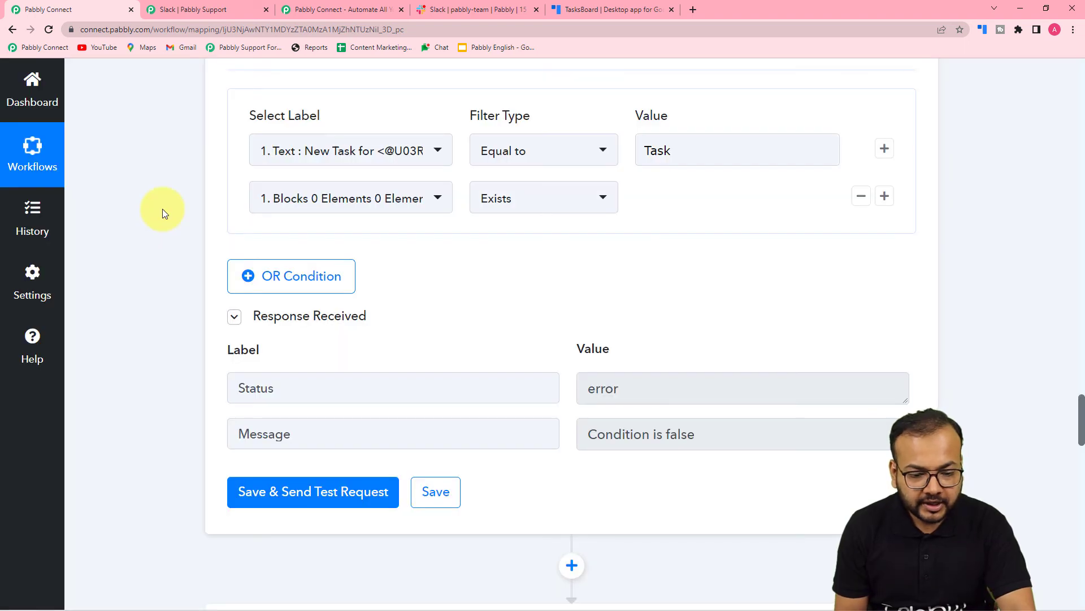
scroll(163, 212, "down", 2)
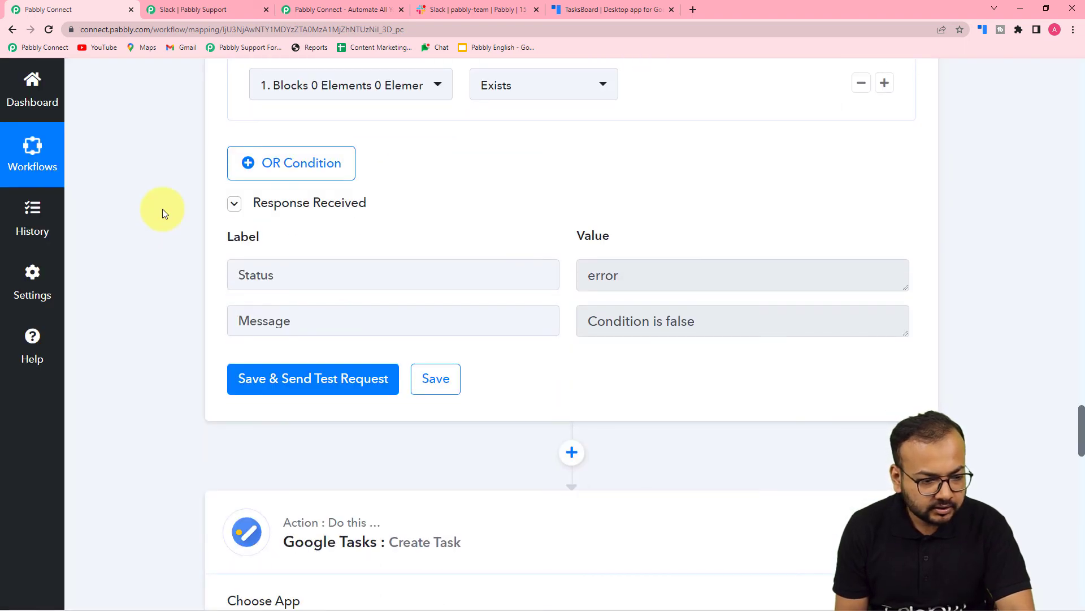
Change the first condition's filter type to Contains, save the filter and send another test request
scroll(628, 345, "up", 3)
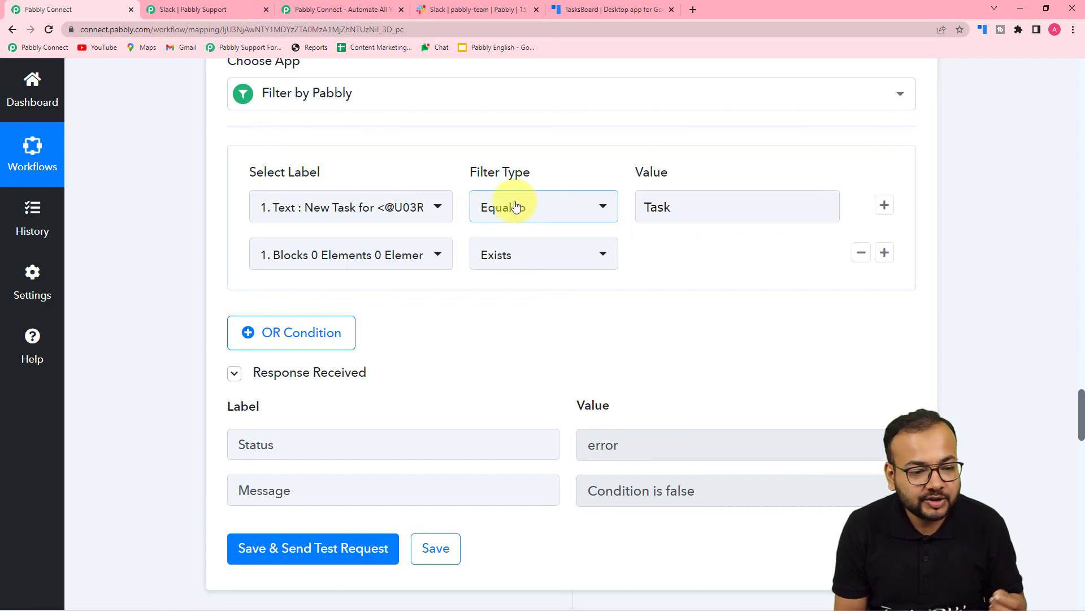
left_click(532, 209)
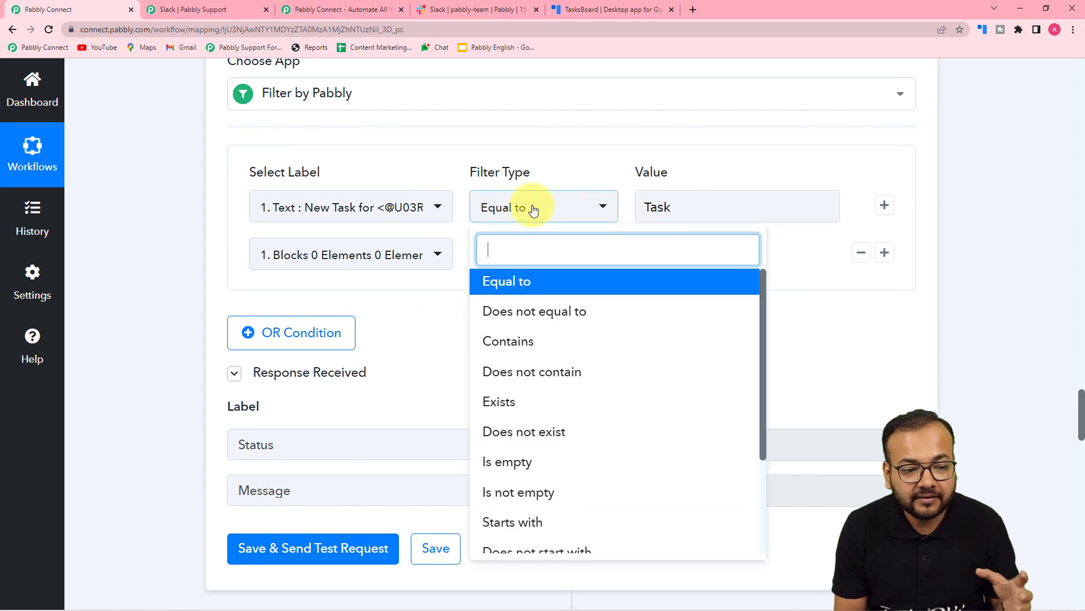
left_click(515, 344)
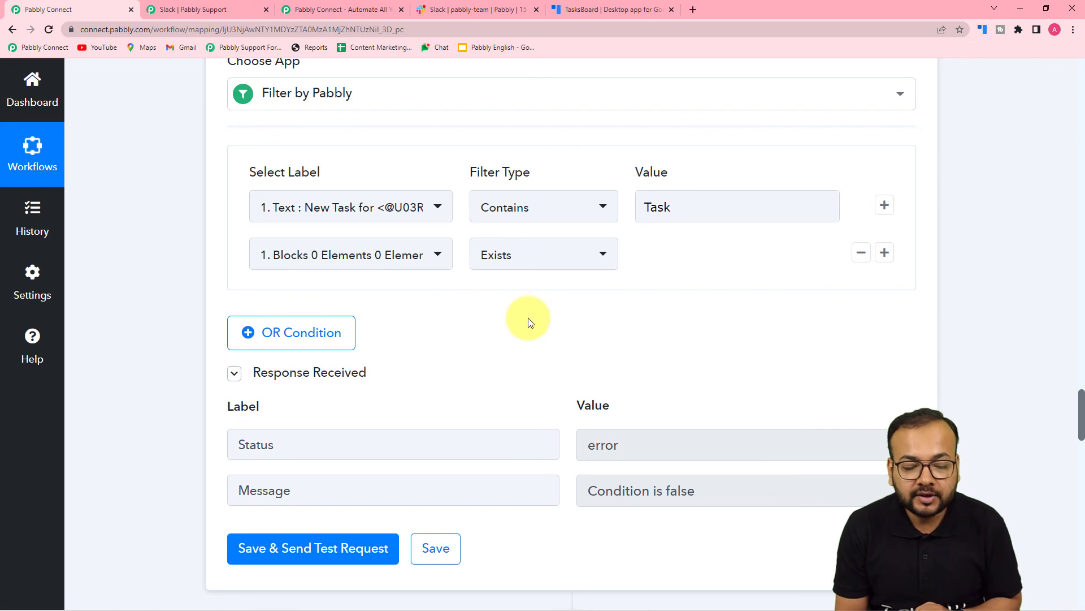
scroll(525, 317, "down", 2)
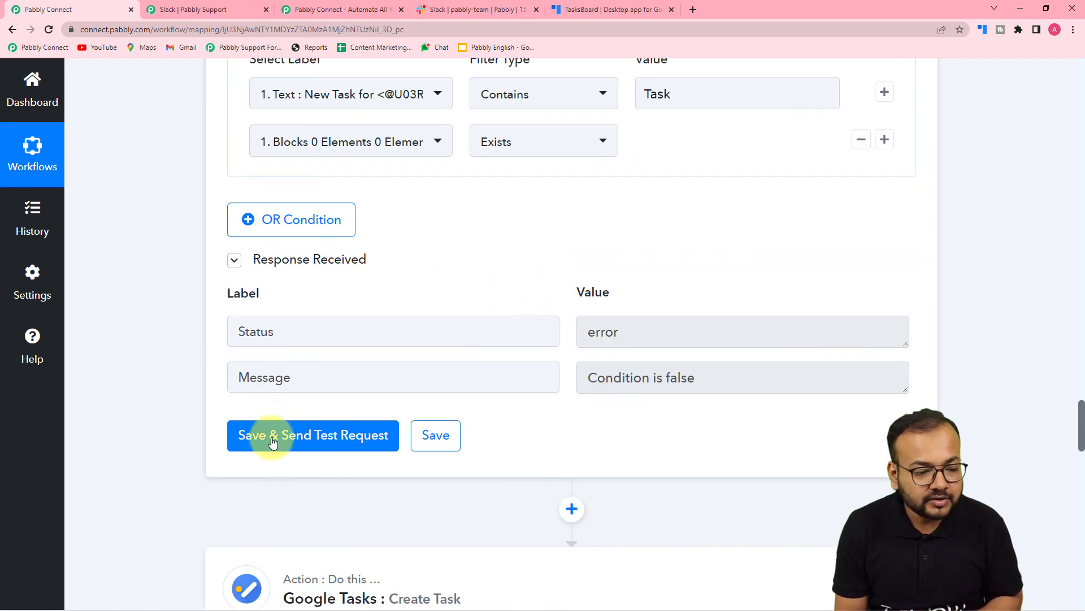
left_click(243, 430)
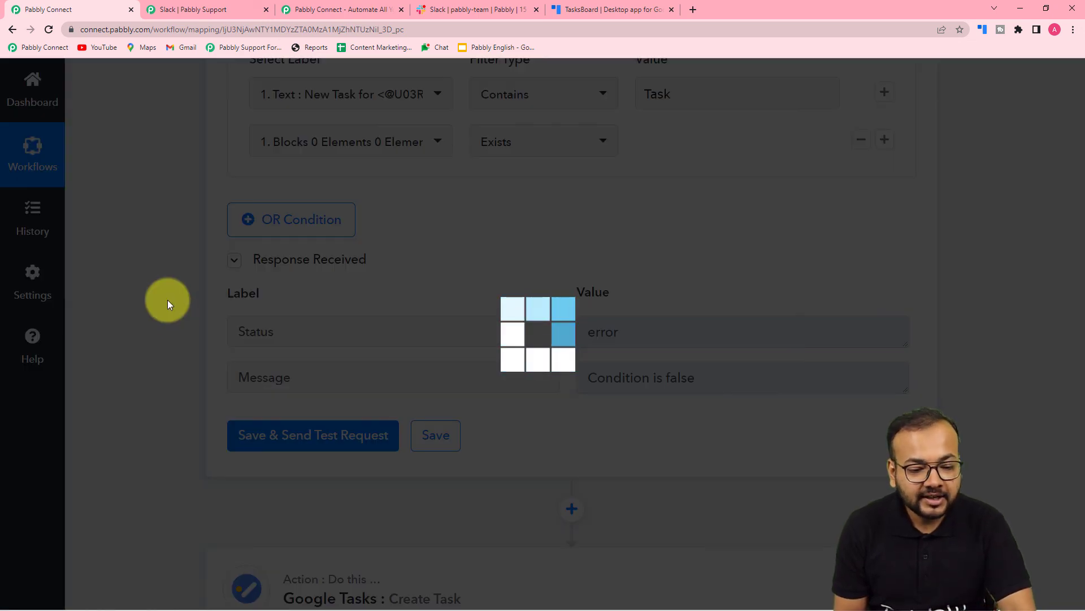
scroll(167, 300, "down", 3)
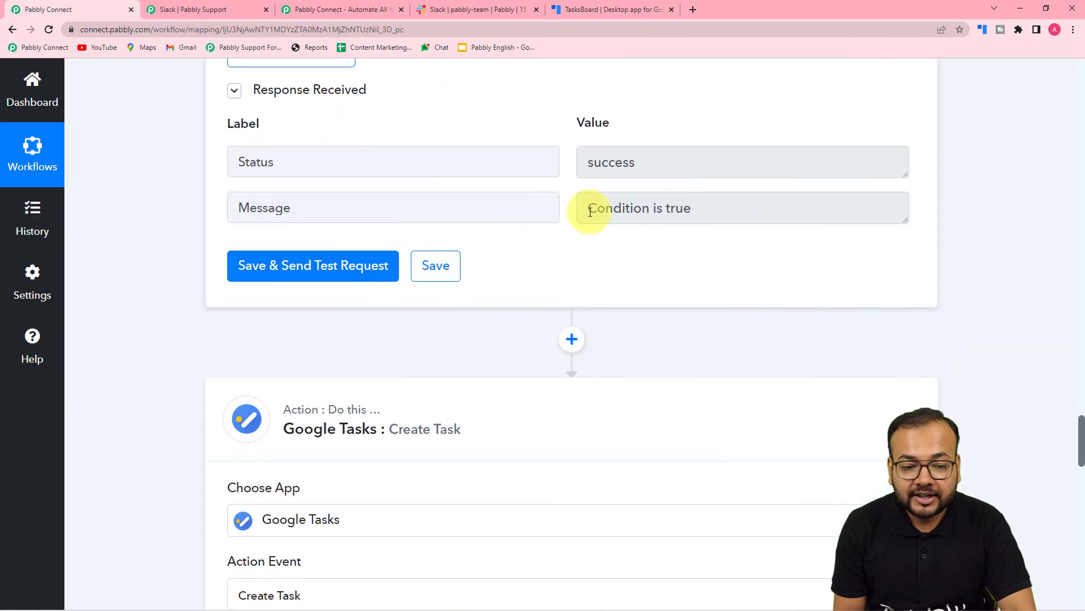
Save the Google Tasks Create Task action without sending a test request
scroll(605, 244, "down", 6)
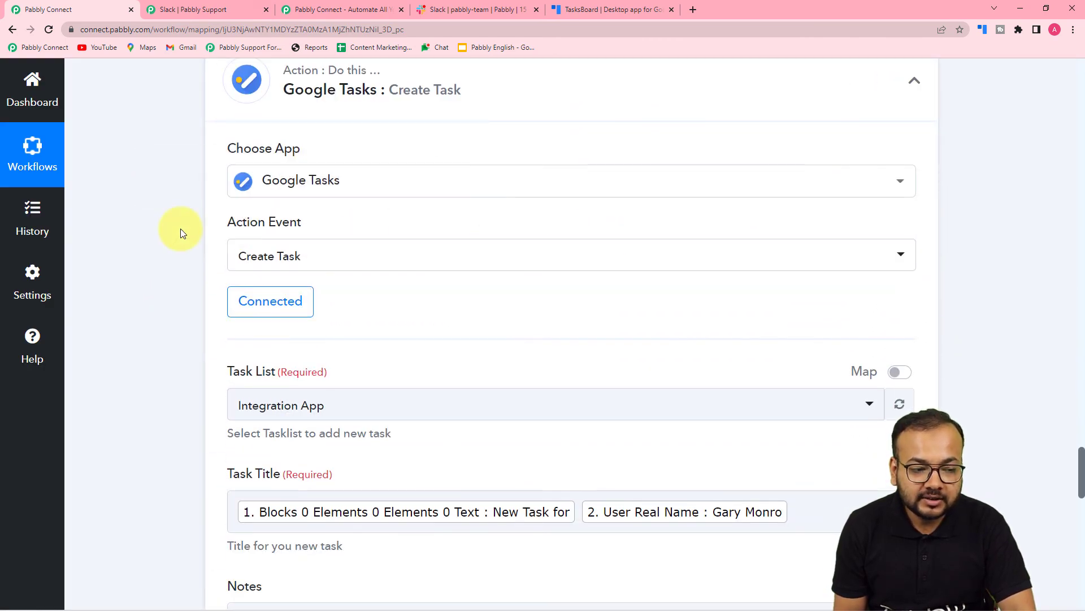
scroll(181, 229, "down", 18)
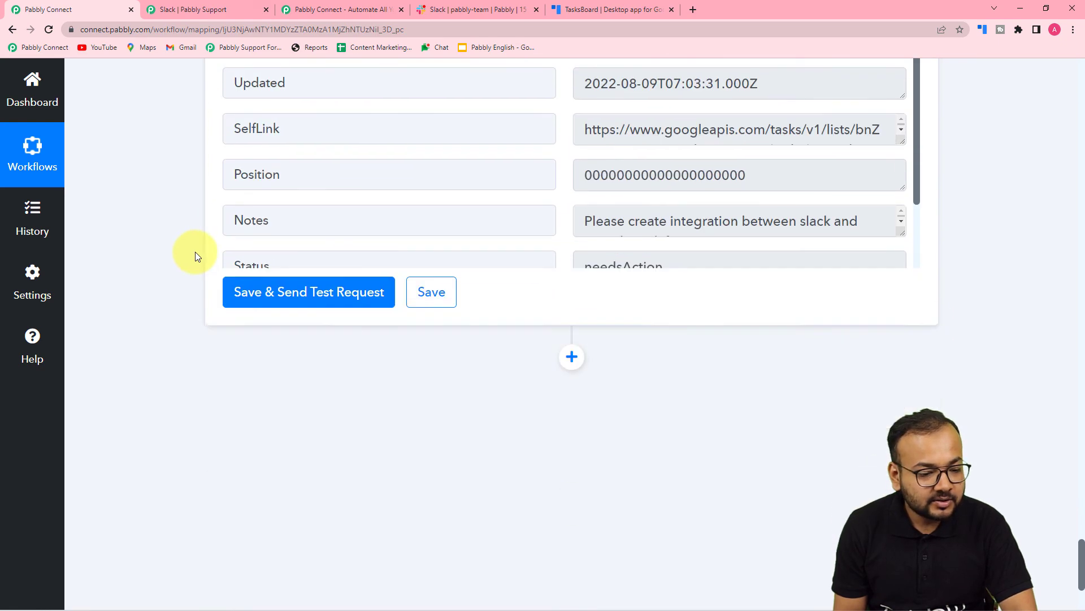
left_click(435, 280)
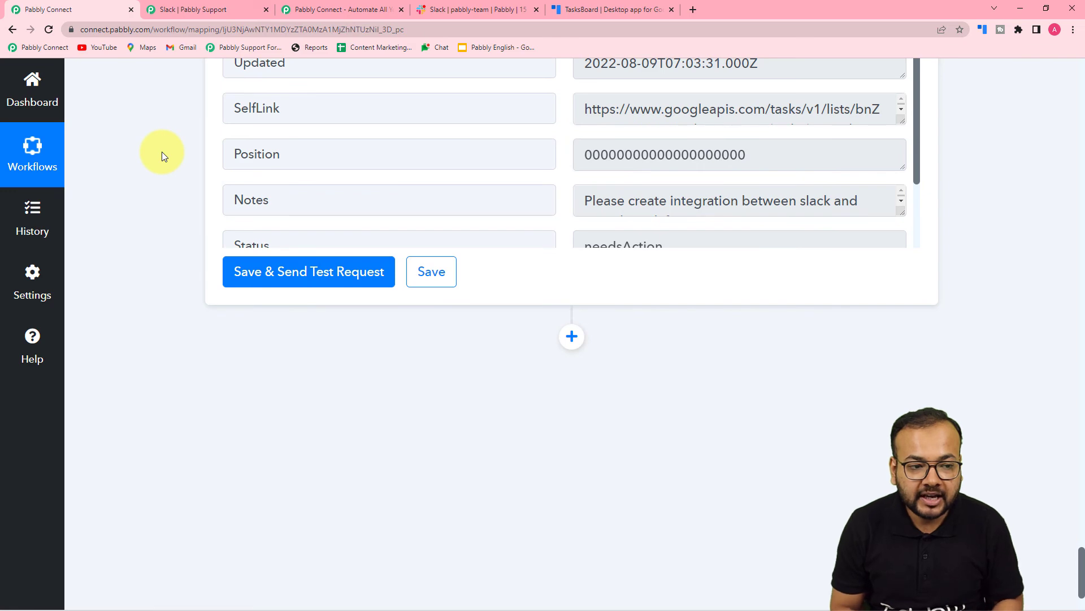
Collapse the Google Tasks and Filter by Pabbly actions in the workflow
scroll(161, 152, "up", 11)
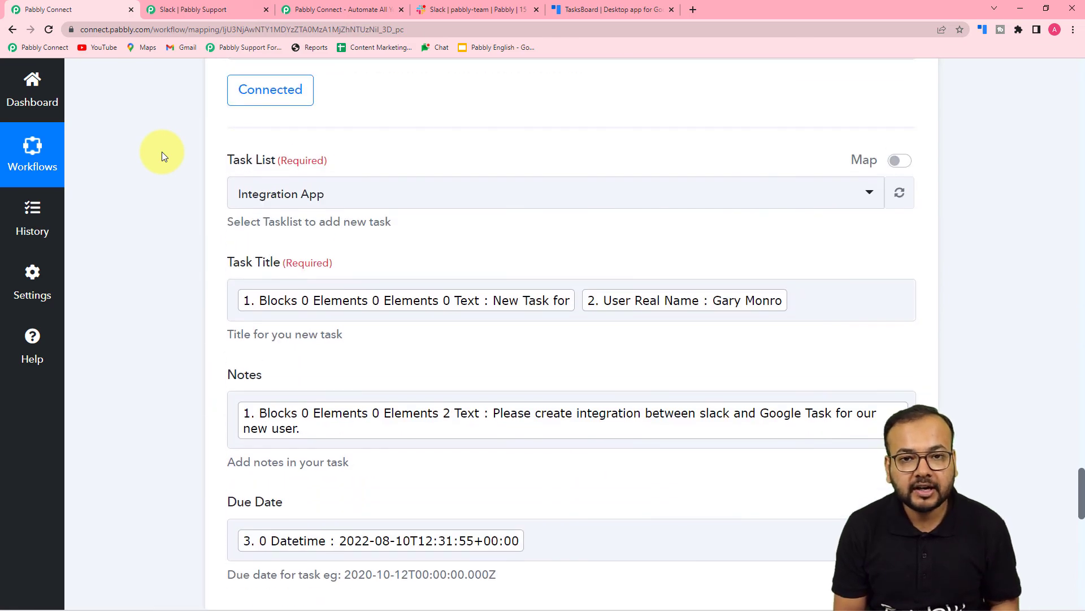
scroll(161, 151, "up", 5)
left_click(914, 139)
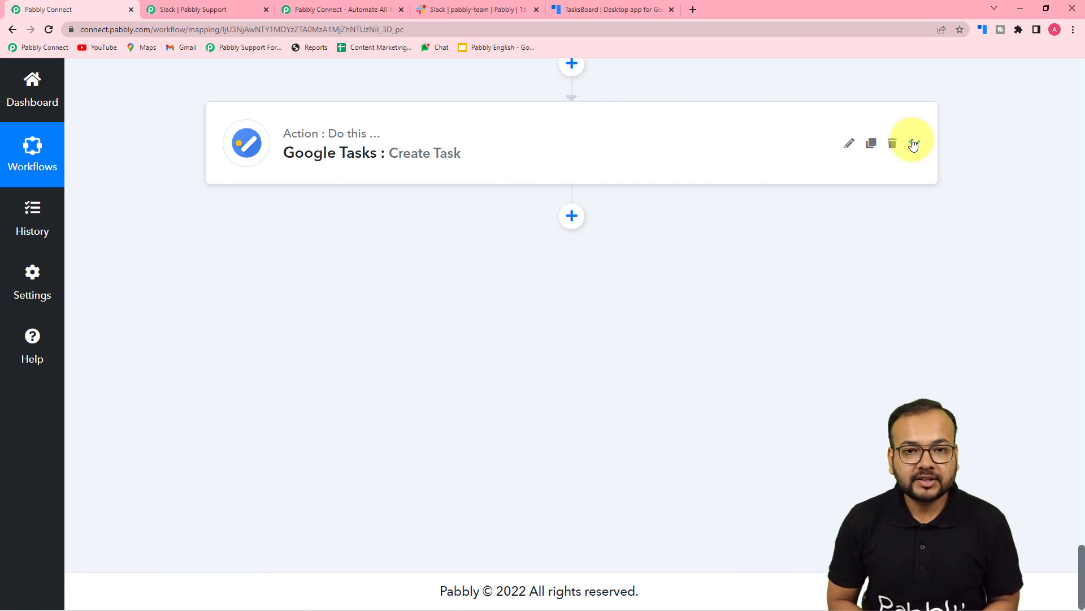
scroll(1022, 238, "up", 10)
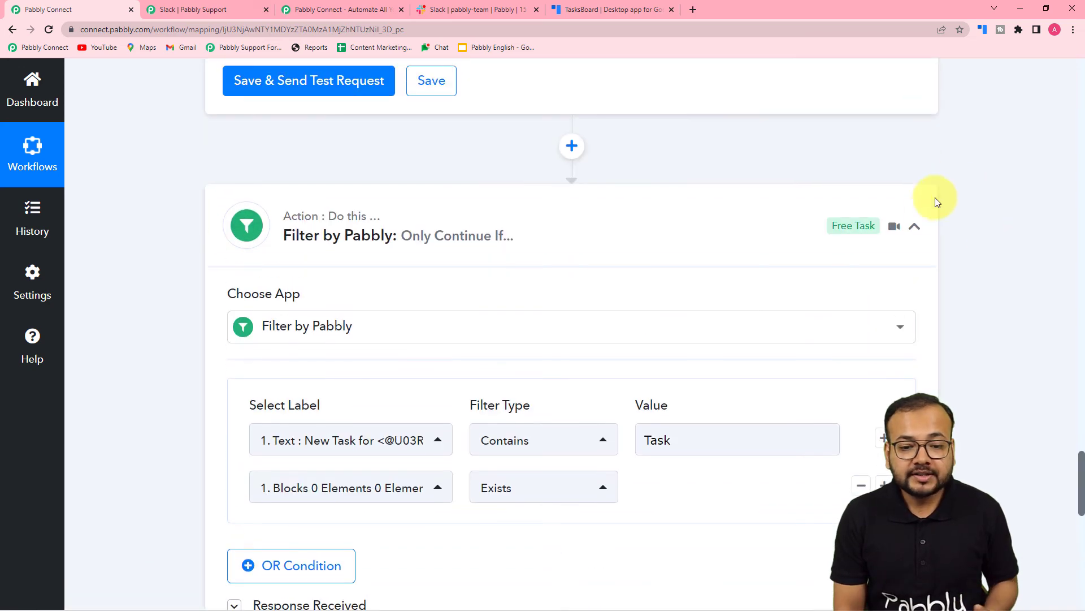
left_click(917, 227)
scroll(977, 199, "up", 10)
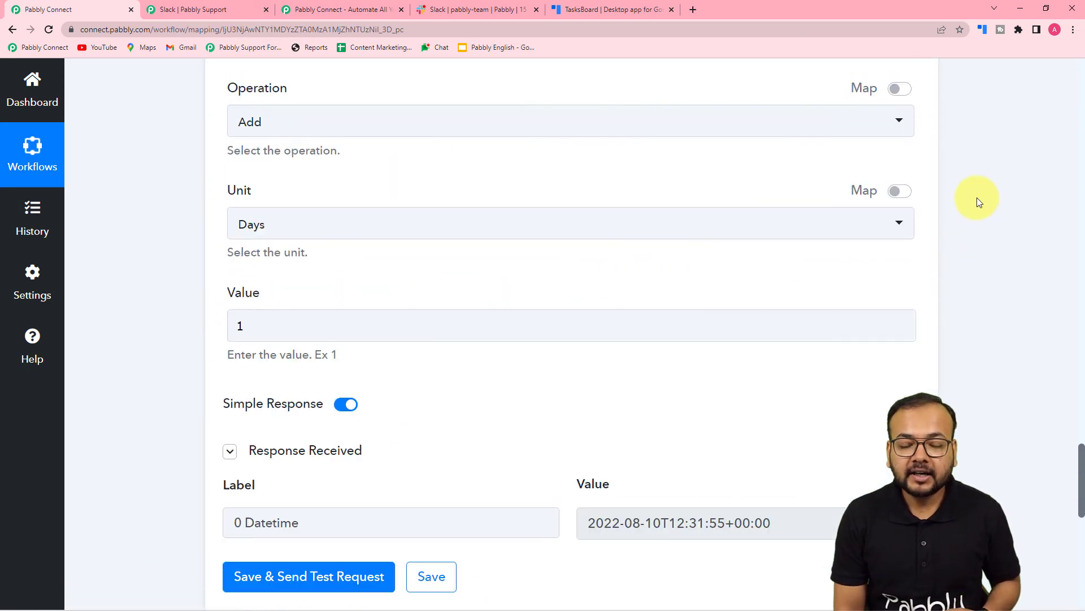
scroll(979, 202, "up", 2)
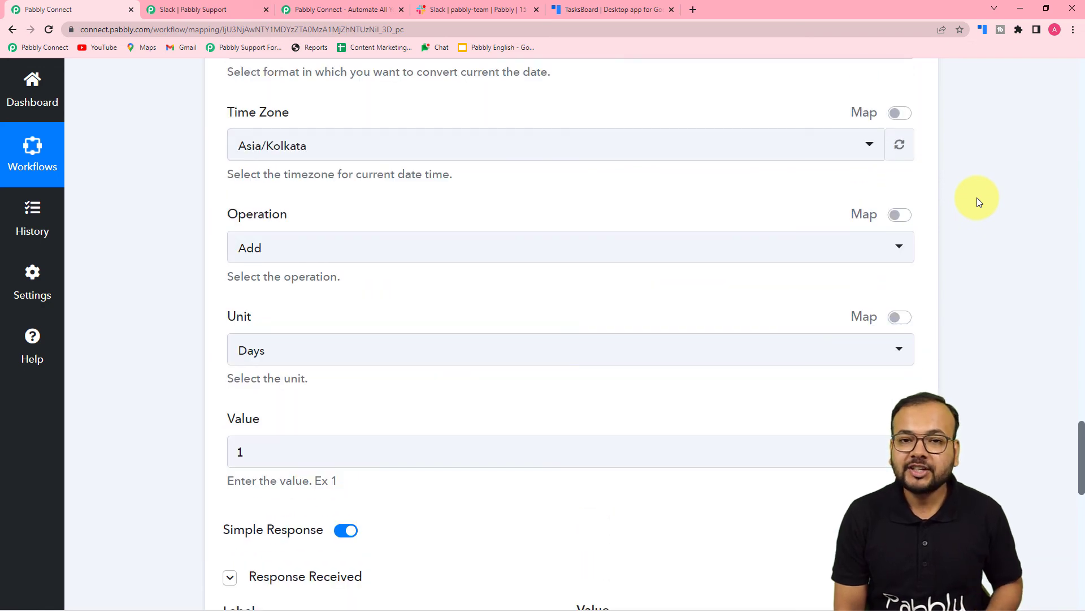